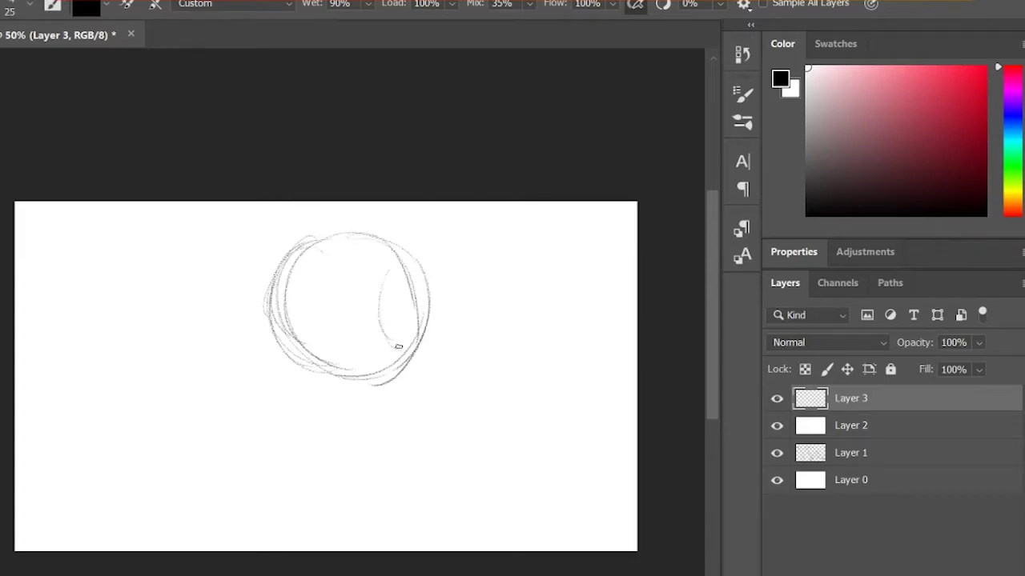
Sketch the side-plane oval on the head circle and a curved facial centre line down to the chin.
{"action": "left_click_drag", "start_coordinate": [398, 346], "coordinate": [421, 295]}
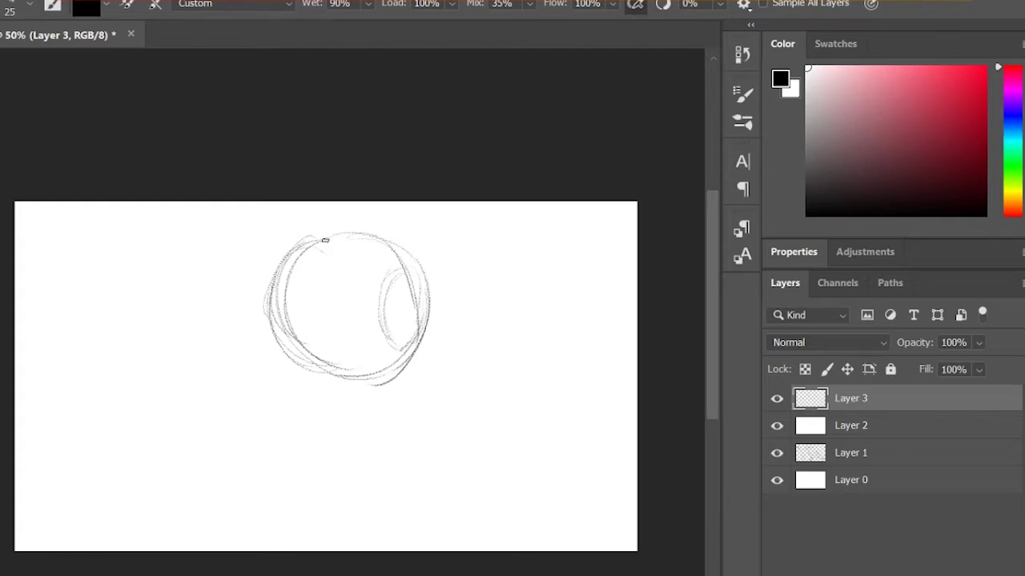
{"action": "left_click_drag", "start_coordinate": [325, 240], "coordinate": [299, 340]}
{"action": "key", "text": "ctrl+z"}
{"action": "left_click_drag", "start_coordinate": [318, 239], "coordinate": [301, 395]}
{"action": "left_click_drag", "start_coordinate": [296, 345], "coordinate": [302, 414]}
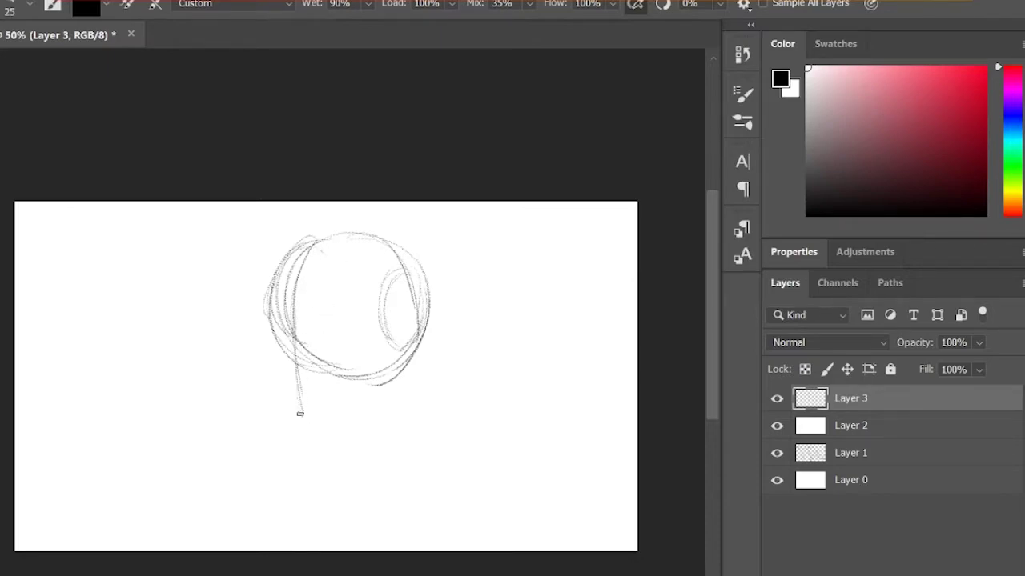
Rough in the jaw and chin below the head circle and extend a horizontal brow guideline across the head.
{"action": "left_click_drag", "start_coordinate": [305, 410], "coordinate": [380, 413]}
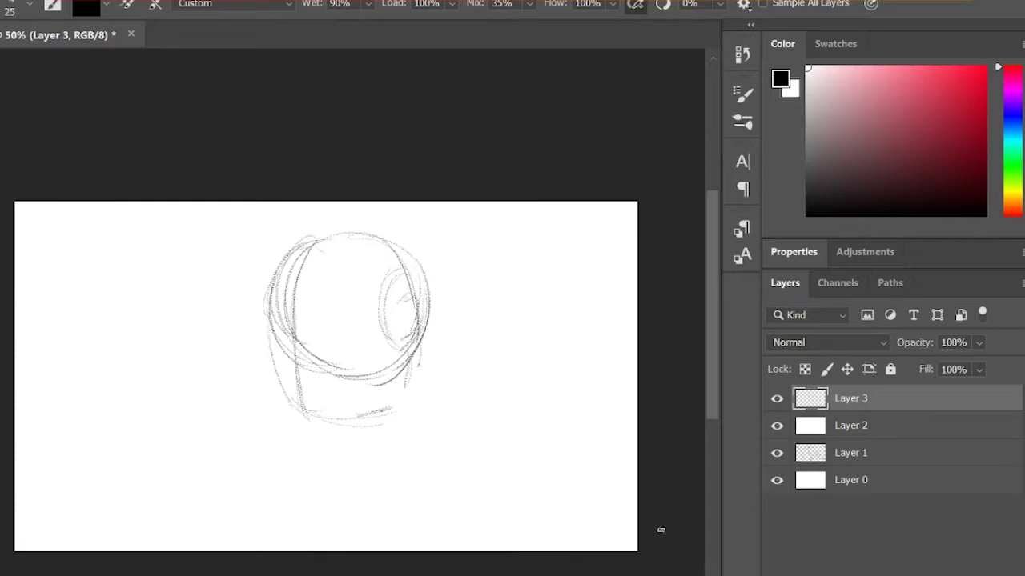
{"action": "left_click_drag", "start_coordinate": [258, 317], "coordinate": [382, 308]}
{"action": "left_click_drag", "start_coordinate": [248, 314], "coordinate": [516, 312]}
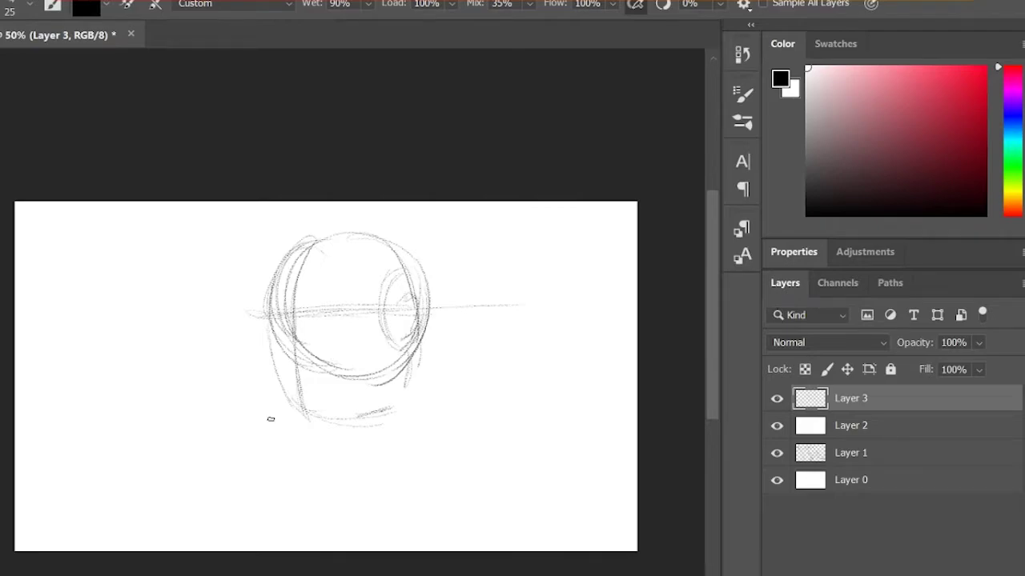
Sketch the nose below the brow guideline with its bridge, tip and a dark nostril base.
{"action": "key", "text": "z"}
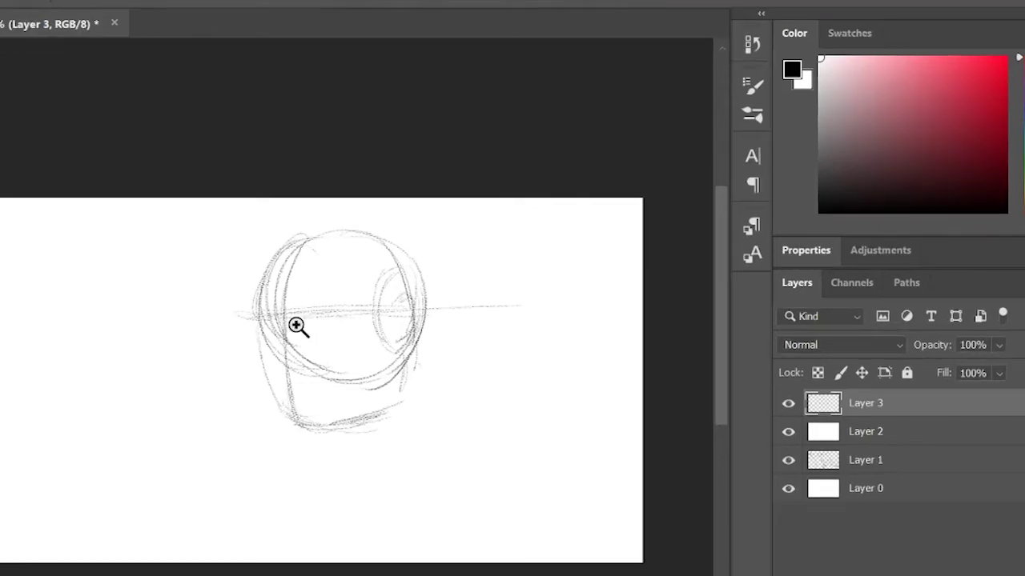
{"action": "left_click", "coordinate": [299, 320]}
{"action": "mouse_move", "coordinate": [277, 309]}
{"action": "left_mouse_down"}
{"action": "mouse_move", "coordinate": [256, 350]}
{"action": "mouse_move", "coordinate": [254, 343]}
{"action": "mouse_move", "coordinate": [260, 334]}
{"action": "mouse_move", "coordinate": [252, 383]}
{"action": "mouse_move", "coordinate": [248, 366]}
{"action": "mouse_move", "coordinate": [251, 413]}
{"action": "mouse_move", "coordinate": [280, 421]}
{"action": "mouse_move", "coordinate": [275, 429]}
{"action": "mouse_move", "coordinate": [300, 410]}
{"action": "left_mouse_up"}
{"action": "mouse_move", "coordinate": [270, 333]}
{"action": "left_mouse_down"}
{"action": "mouse_move", "coordinate": [247, 413]}
{"action": "mouse_move", "coordinate": [282, 423]}
{"action": "left_mouse_up"}
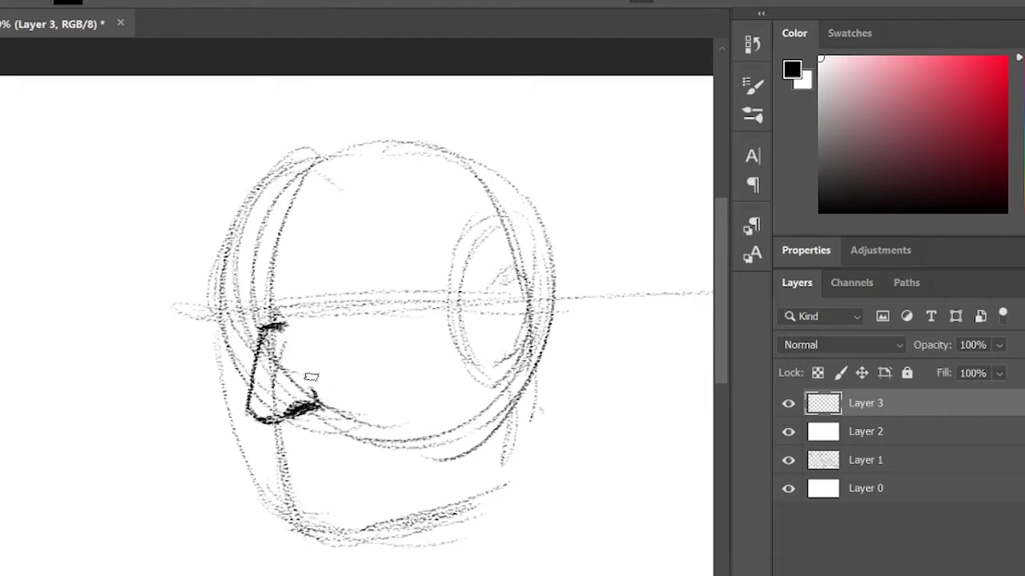
Outline both halves of a pointed moustache beneath the nose and reinforce the top of the nose bridge.
{"action": "left_click_drag", "start_coordinate": [313, 397], "coordinate": [343, 416]}
{"action": "mouse_move", "coordinate": [277, 309]}
{"action": "left_mouse_down"}
{"action": "mouse_move", "coordinate": [285, 305]}
{"action": "mouse_move", "coordinate": [266, 305]}
{"action": "mouse_move", "coordinate": [260, 318]}
{"action": "mouse_move", "coordinate": [245, 410]}
{"action": "mouse_move", "coordinate": [319, 411]}
{"action": "mouse_move", "coordinate": [417, 444]}
{"action": "mouse_move", "coordinate": [303, 449]}
{"action": "mouse_move", "coordinate": [283, 445]}
{"action": "mouse_move", "coordinate": [279, 431]}
{"action": "left_mouse_up"}
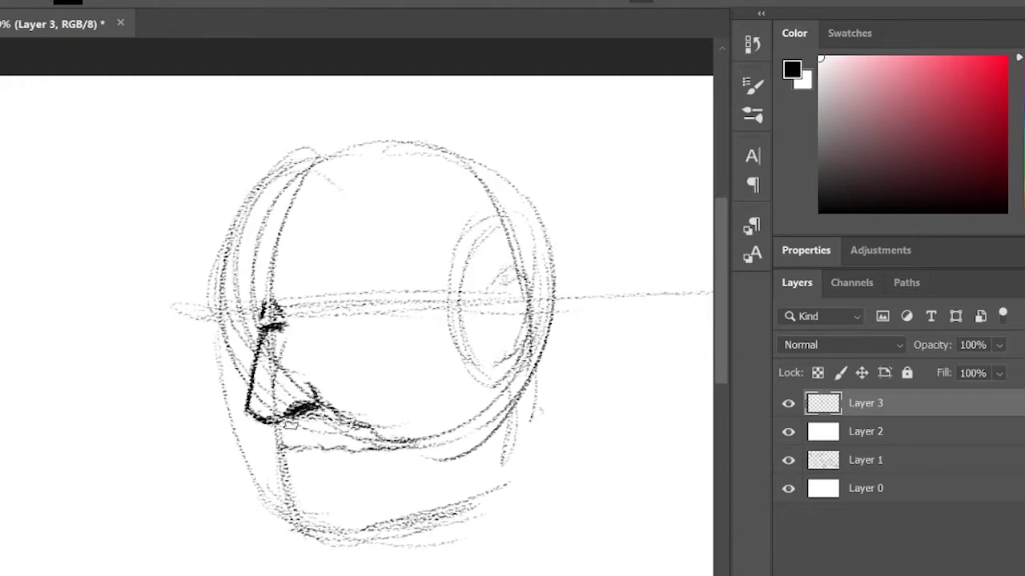
{"action": "mouse_move", "coordinate": [378, 437]}
{"action": "left_mouse_down"}
{"action": "mouse_move", "coordinate": [407, 434]}
{"action": "mouse_move", "coordinate": [373, 434]}
{"action": "left_mouse_up"}
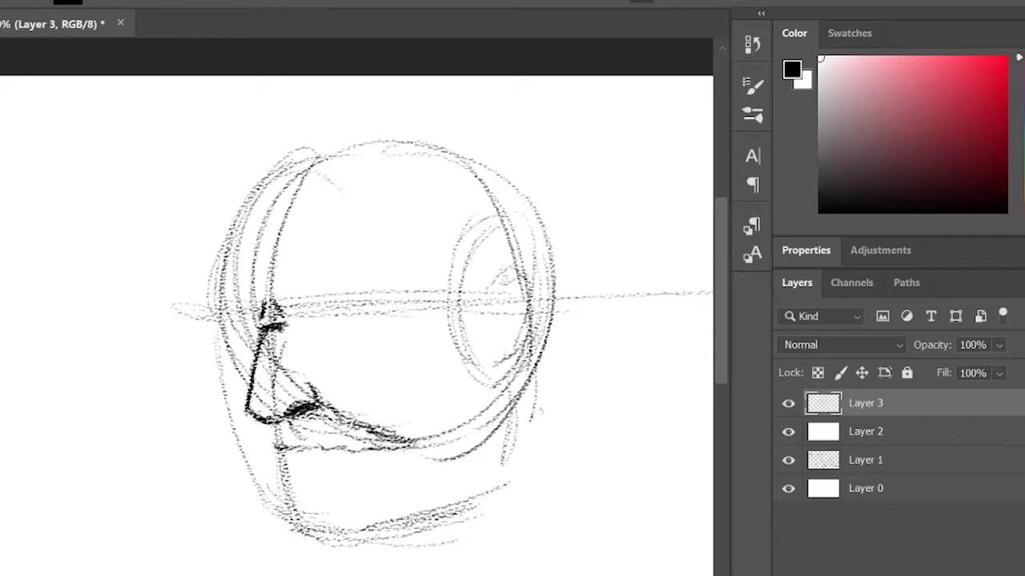
{"action": "mouse_move", "coordinate": [258, 417]}
{"action": "left_mouse_down"}
{"action": "mouse_move", "coordinate": [203, 454]}
{"action": "mouse_move", "coordinate": [217, 463]}
{"action": "mouse_move", "coordinate": [211, 470]}
{"action": "mouse_move", "coordinate": [258, 461]}
{"action": "left_mouse_up"}
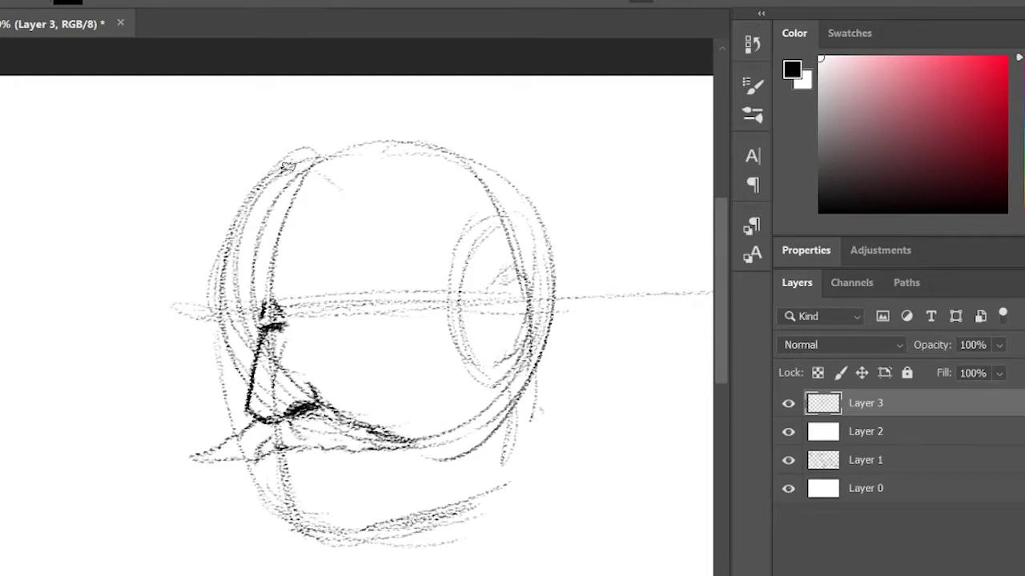
Darken the far contour of the forehead and cheek, the moustache edges and the mouth line beneath them.
{"action": "mouse_move", "coordinate": [286, 166]}
{"action": "left_mouse_down"}
{"action": "mouse_move", "coordinate": [236, 225]}
{"action": "mouse_move", "coordinate": [238, 234]}
{"action": "mouse_move", "coordinate": [245, 209]}
{"action": "mouse_move", "coordinate": [214, 318]}
{"action": "mouse_move", "coordinate": [235, 432]}
{"action": "mouse_move", "coordinate": [192, 458]}
{"action": "mouse_move", "coordinate": [252, 463]}
{"action": "mouse_move", "coordinate": [282, 450]}
{"action": "mouse_move", "coordinate": [350, 448]}
{"action": "left_mouse_up"}
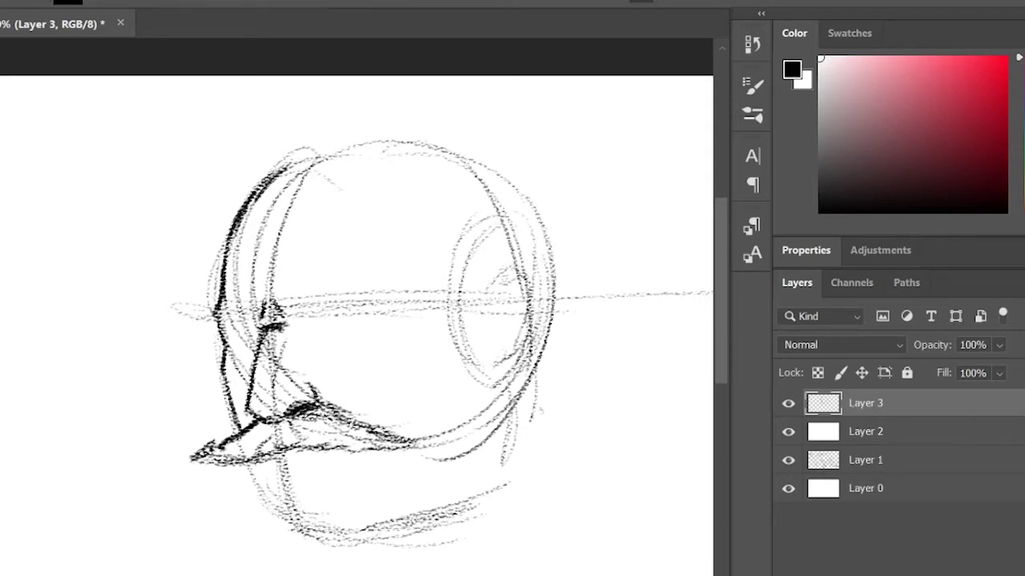
{"action": "mouse_move", "coordinate": [310, 415]}
{"action": "left_mouse_down"}
{"action": "mouse_move", "coordinate": [425, 446]}
{"action": "mouse_move", "coordinate": [296, 439]}
{"action": "mouse_move", "coordinate": [269, 487]}
{"action": "mouse_move", "coordinate": [335, 461]}
{"action": "mouse_move", "coordinate": [200, 458]}
{"action": "left_mouse_up"}
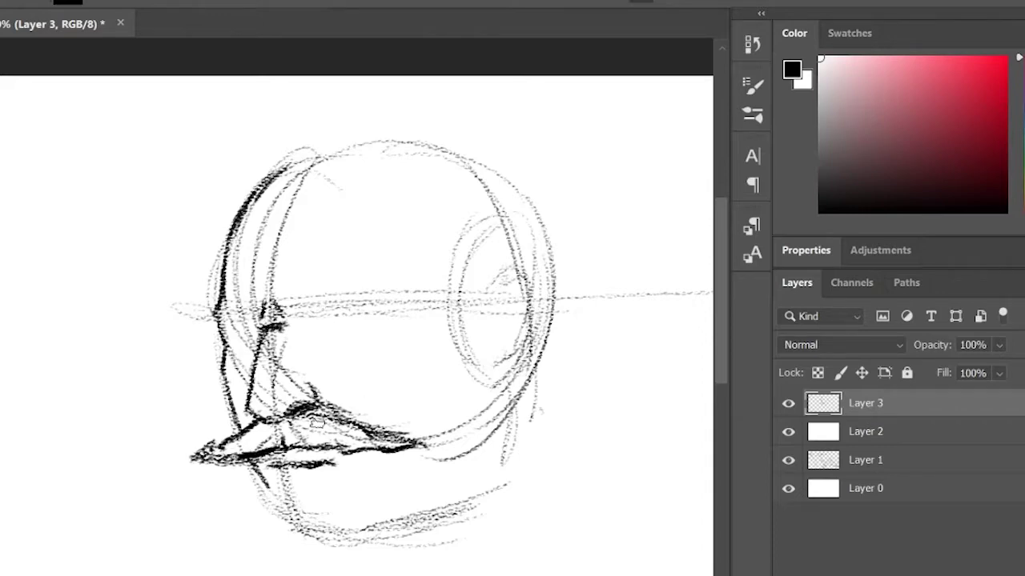
{"action": "mouse_move", "coordinate": [335, 447]}
{"action": "left_mouse_down"}
{"action": "mouse_move", "coordinate": [276, 453]}
{"action": "mouse_move", "coordinate": [305, 455]}
{"action": "left_mouse_up"}
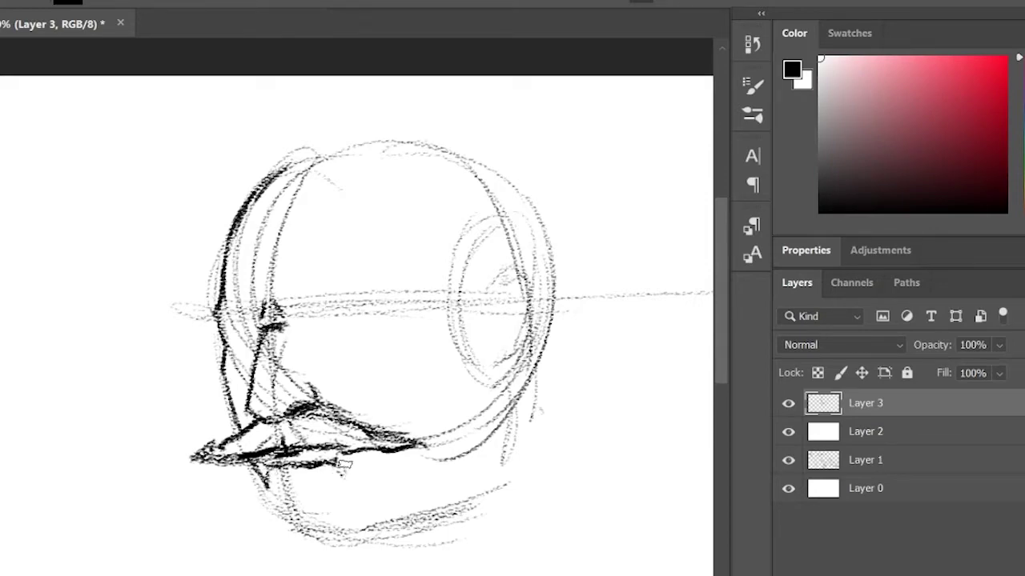
Sketch the lower lip and the curve running from the mouth corner down towards the chin.
{"action": "left_click_drag", "start_coordinate": [336, 468], "coordinate": [362, 511]}
{"action": "left_click_drag", "start_coordinate": [440, 542], "coordinate": [419, 425]}
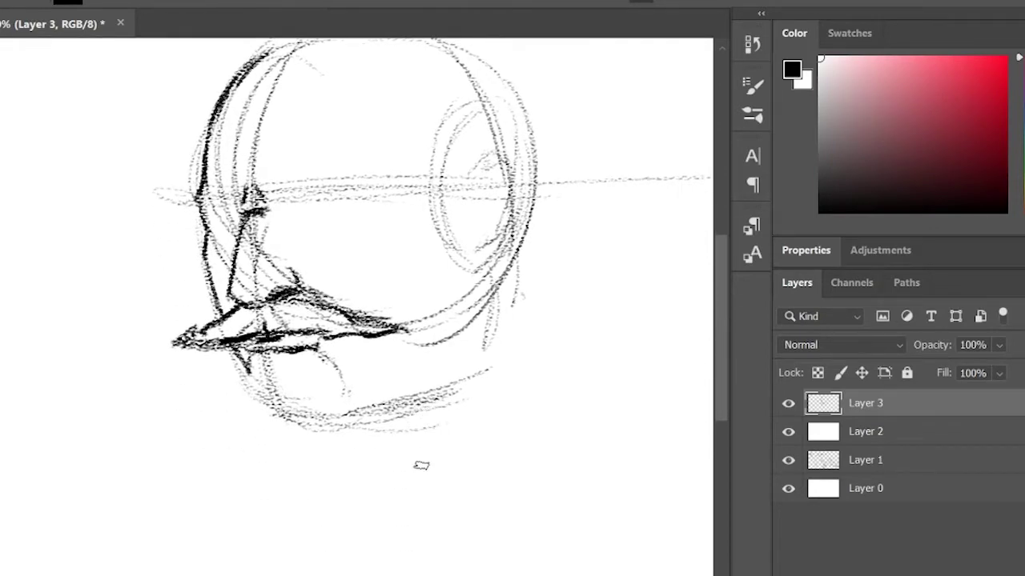
{"action": "mouse_move", "coordinate": [323, 359]}
{"action": "left_mouse_down"}
{"action": "mouse_move", "coordinate": [297, 360]}
{"action": "mouse_move", "coordinate": [260, 376]}
{"action": "mouse_move", "coordinate": [328, 373]}
{"action": "left_mouse_up"}
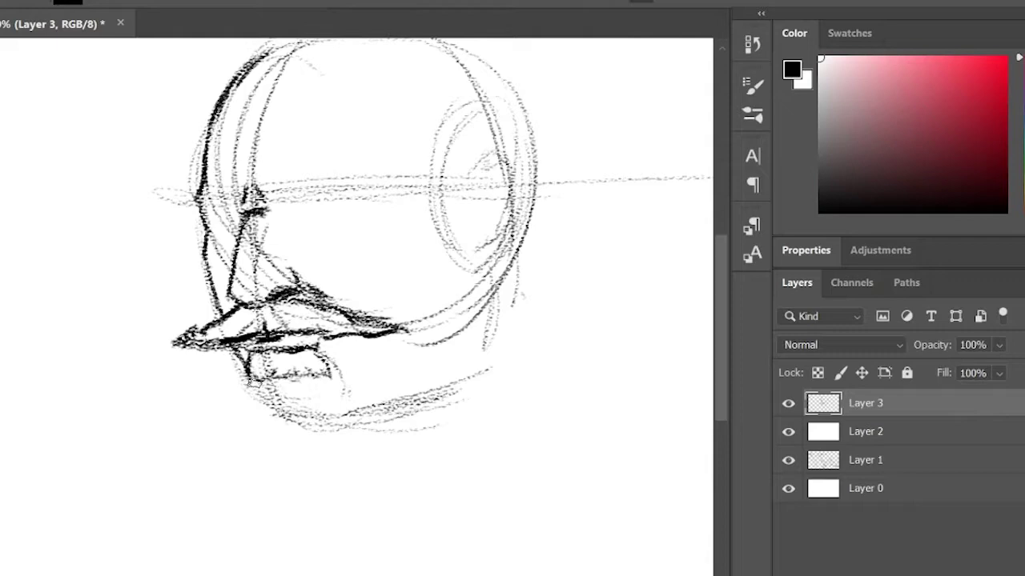
Draw a long pointed goatee hanging from the chin, with inner hair strands and a firmer edge under the lip.
{"action": "mouse_move", "coordinate": [251, 387]}
{"action": "left_mouse_down"}
{"action": "mouse_move", "coordinate": [257, 450]}
{"action": "mouse_move", "coordinate": [275, 449]}
{"action": "mouse_move", "coordinate": [273, 480]}
{"action": "mouse_move", "coordinate": [252, 456]}
{"action": "mouse_move", "coordinate": [296, 517]}
{"action": "left_mouse_up"}
{"action": "mouse_move", "coordinate": [362, 406]}
{"action": "left_mouse_down"}
{"action": "mouse_move", "coordinate": [352, 490]}
{"action": "mouse_move", "coordinate": [337, 522]}
{"action": "mouse_move", "coordinate": [343, 480]}
{"action": "mouse_move", "coordinate": [322, 534]}
{"action": "left_mouse_up"}
{"action": "left_click_drag", "start_coordinate": [285, 501], "coordinate": [319, 534]}
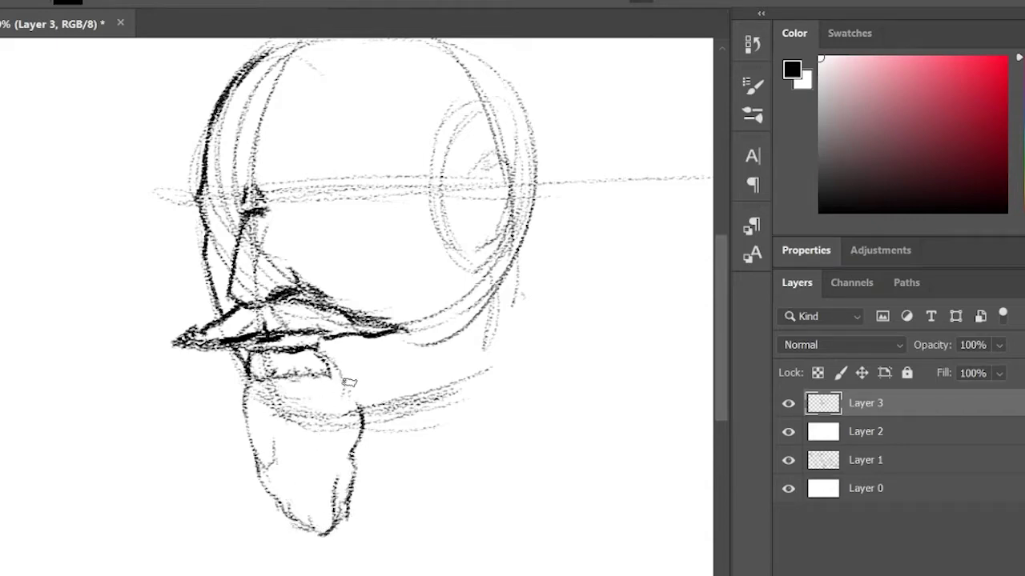
{"action": "mouse_move", "coordinate": [322, 382]}
{"action": "left_mouse_down"}
{"action": "mouse_move", "coordinate": [339, 405]}
{"action": "mouse_move", "coordinate": [315, 410]}
{"action": "mouse_move", "coordinate": [332, 433]}
{"action": "mouse_move", "coordinate": [315, 423]}
{"action": "left_mouse_up"}
{"action": "left_click_drag", "start_coordinate": [306, 472], "coordinate": [311, 503]}
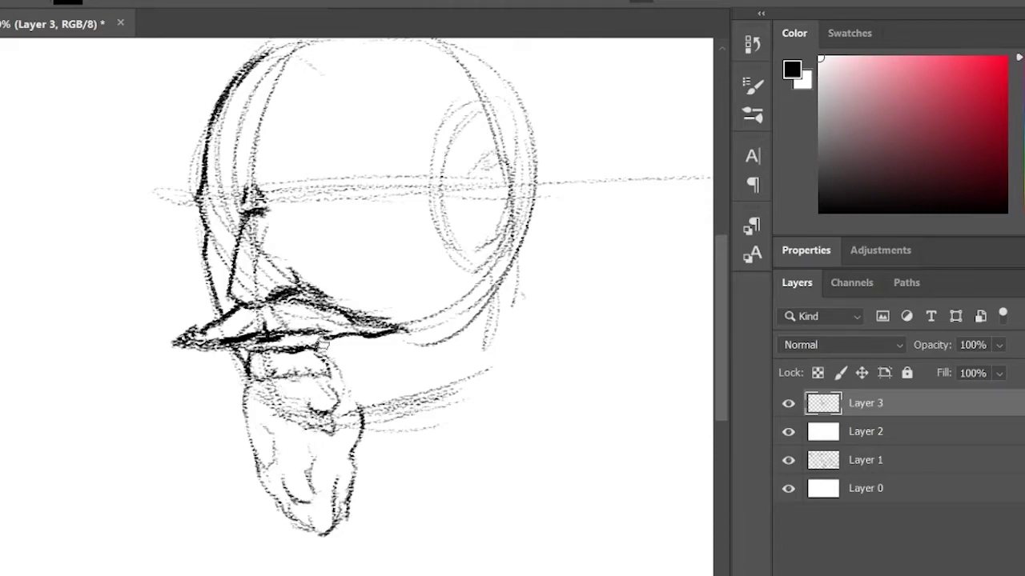
{"action": "mouse_move", "coordinate": [249, 392]}
{"action": "left_mouse_down"}
{"action": "mouse_move", "coordinate": [278, 379]}
{"action": "mouse_move", "coordinate": [258, 368]}
{"action": "left_mouse_up"}
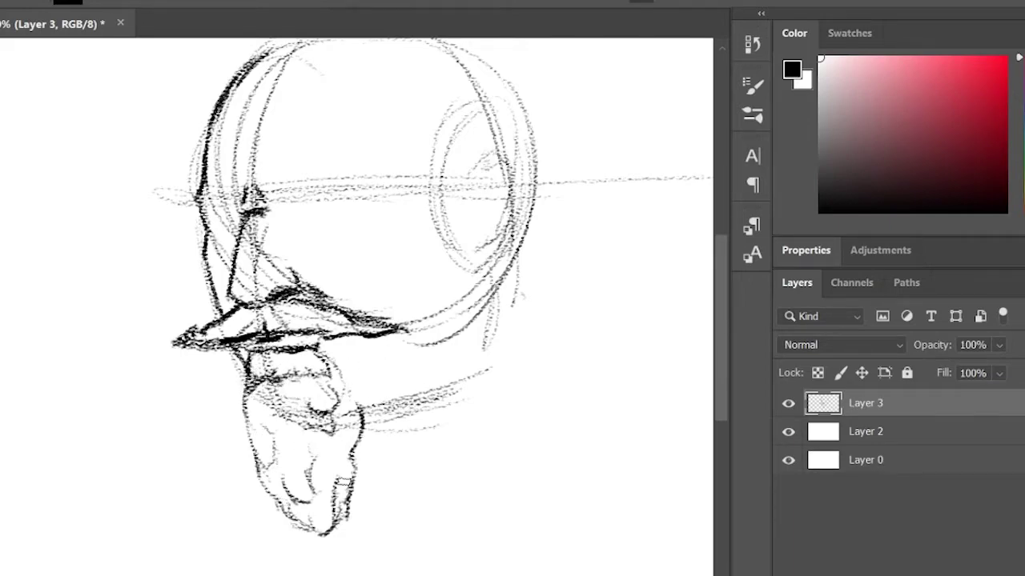
Sketch the underside of the jaw, the jaw corner below the ear and the cheek plane line.
{"action": "mouse_move", "coordinate": [383, 420]}
{"action": "left_mouse_down"}
{"action": "mouse_move", "coordinate": [384, 400]}
{"action": "mouse_move", "coordinate": [382, 441]}
{"action": "mouse_move", "coordinate": [433, 422]}
{"action": "left_mouse_up"}
{"action": "mouse_move", "coordinate": [486, 300]}
{"action": "left_mouse_down"}
{"action": "mouse_move", "coordinate": [490, 366]}
{"action": "mouse_move", "coordinate": [387, 407]}
{"action": "left_mouse_up"}
{"action": "mouse_move", "coordinate": [415, 344]}
{"action": "left_mouse_down"}
{"action": "mouse_move", "coordinate": [399, 381]}
{"action": "mouse_move", "coordinate": [428, 343]}
{"action": "left_mouse_up"}
{"action": "left_click_drag", "start_coordinate": [476, 283], "coordinate": [466, 320]}
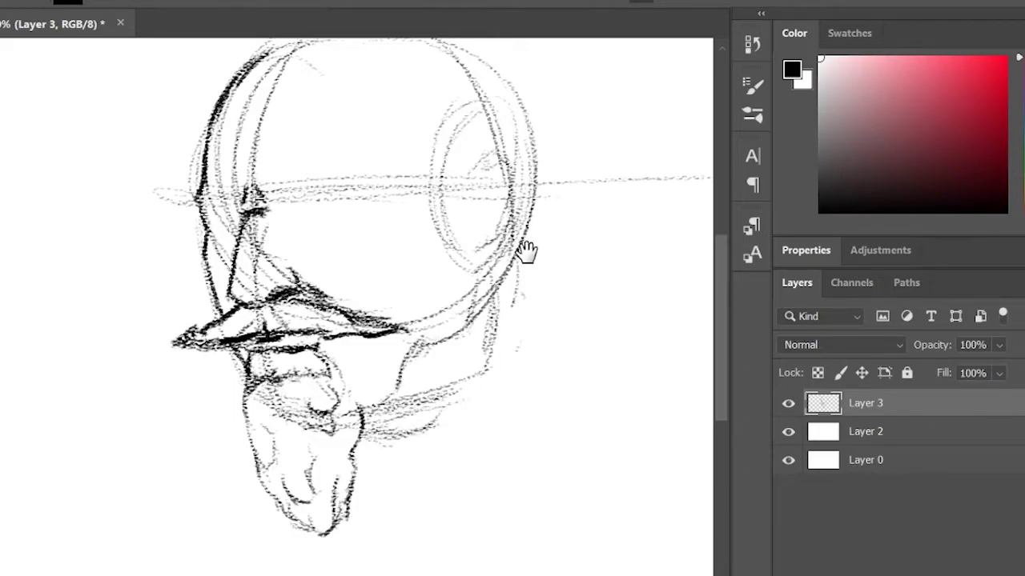
Draw the near and far eyebrows along the horizontal guideline on either side of the nose bridge.
{"action": "left_click_drag", "start_coordinate": [526, 251], "coordinate": [487, 332]}
{"action": "mouse_move", "coordinate": [236, 272]}
{"action": "left_mouse_down"}
{"action": "mouse_move", "coordinate": [280, 261]}
{"action": "mouse_move", "coordinate": [336, 270]}
{"action": "left_mouse_up"}
{"action": "left_click_drag", "start_coordinate": [210, 258], "coordinate": [158, 273]}
{"action": "mouse_move", "coordinate": [229, 274]}
{"action": "left_mouse_down"}
{"action": "mouse_move", "coordinate": [319, 262]}
{"action": "mouse_move", "coordinate": [258, 262]}
{"action": "mouse_move", "coordinate": [290, 252]}
{"action": "mouse_move", "coordinate": [336, 264]}
{"action": "mouse_move", "coordinate": [168, 282]}
{"action": "left_mouse_up"}
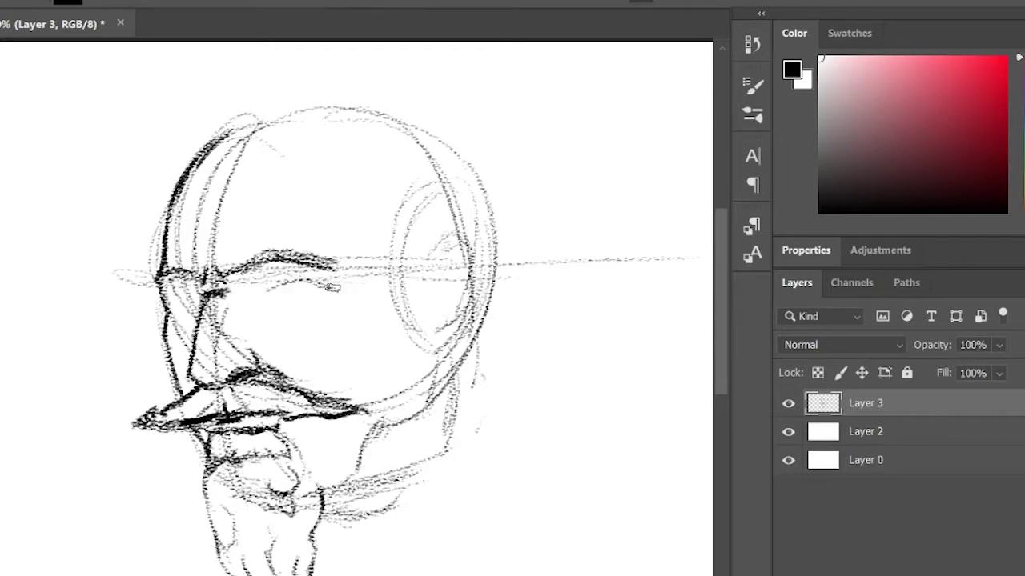
Draw both eyes under the brows, adding the lids, the near eye's crease and lower bag, and the irises.
{"action": "left_click_drag", "start_coordinate": [323, 290], "coordinate": [272, 292]}
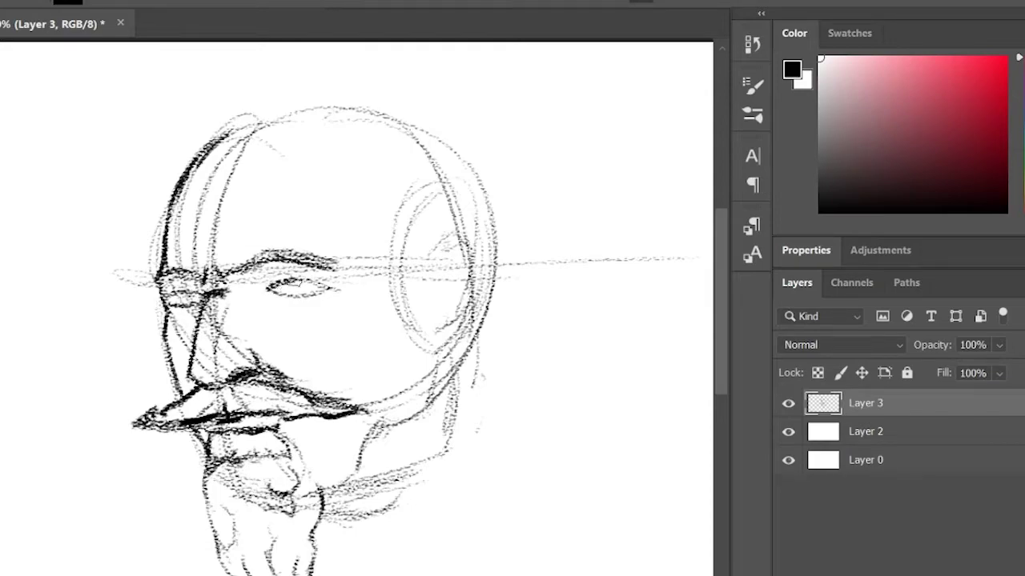
{"action": "mouse_move", "coordinate": [298, 282]}
{"action": "left_mouse_down"}
{"action": "mouse_move", "coordinate": [329, 288]}
{"action": "mouse_move", "coordinate": [271, 282]}
{"action": "mouse_move", "coordinate": [271, 301]}
{"action": "mouse_move", "coordinate": [285, 314]}
{"action": "mouse_move", "coordinate": [325, 308]}
{"action": "left_mouse_up"}
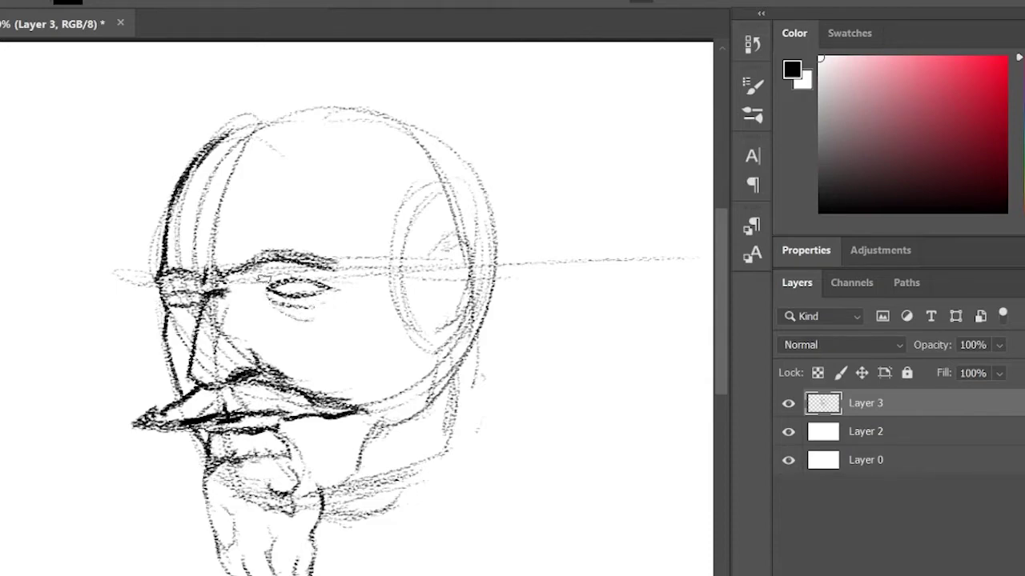
{"action": "left_click_drag", "start_coordinate": [272, 278], "coordinate": [328, 278]}
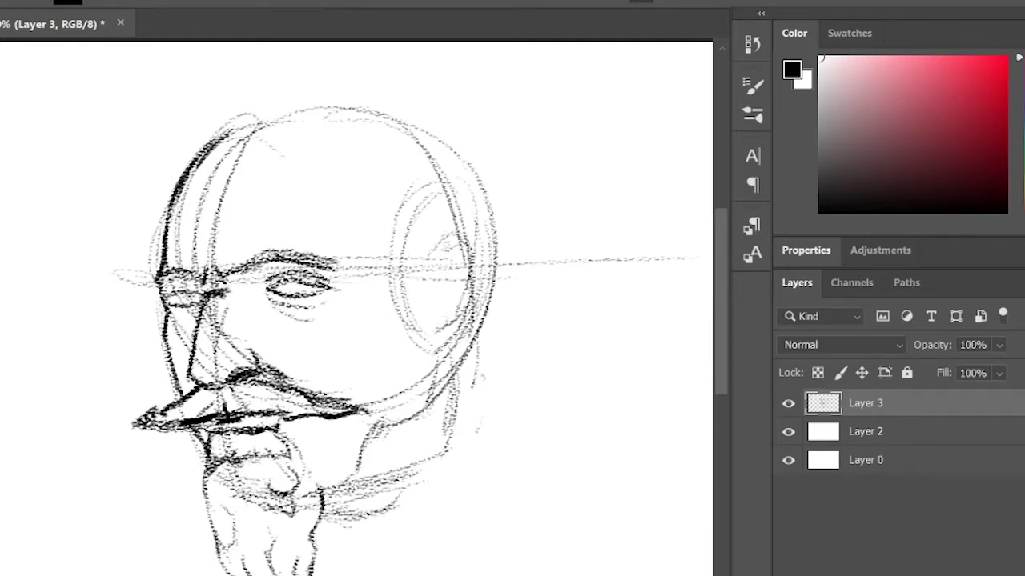
{"action": "mouse_move", "coordinate": [335, 285]}
{"action": "left_mouse_down"}
{"action": "mouse_move", "coordinate": [309, 293]}
{"action": "mouse_move", "coordinate": [274, 284]}
{"action": "left_mouse_up"}
{"action": "left_click_drag", "start_coordinate": [181, 300], "coordinate": [200, 291]}
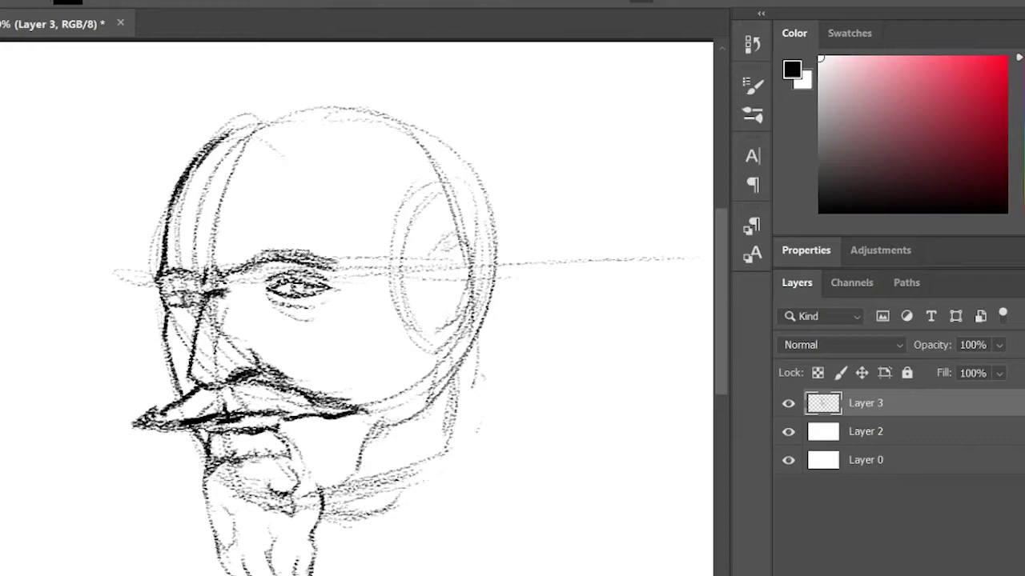
Darken the near eye's upper lid and shade both eye sockets beneath the brows with a soft round brush.
{"action": "mouse_move", "coordinate": [305, 275]}
{"action": "left_mouse_down"}
{"action": "mouse_move", "coordinate": [269, 282]}
{"action": "mouse_move", "coordinate": [320, 294]}
{"action": "left_mouse_up"}
{"action": "left_click", "coordinate": [746, 116]}
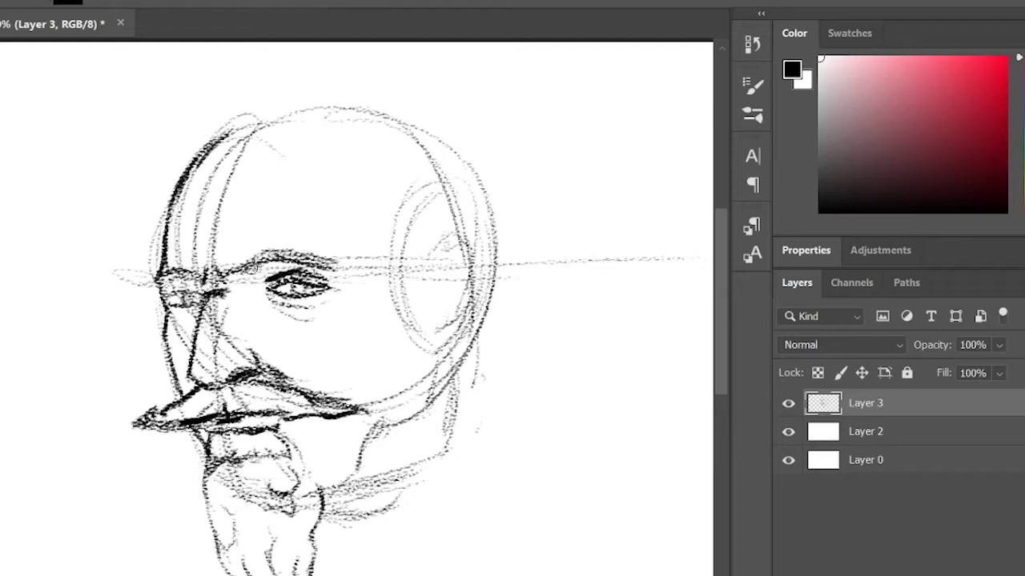
{"action": "mouse_move", "coordinate": [251, 270]}
{"action": "left_mouse_down"}
{"action": "mouse_move", "coordinate": [229, 288]}
{"action": "mouse_move", "coordinate": [288, 264]}
{"action": "mouse_move", "coordinate": [242, 300]}
{"action": "mouse_move", "coordinate": [325, 266]}
{"action": "mouse_move", "coordinate": [218, 301]}
{"action": "mouse_move", "coordinate": [250, 271]}
{"action": "mouse_move", "coordinate": [168, 280]}
{"action": "mouse_move", "coordinate": [210, 302]}
{"action": "left_mouse_up"}
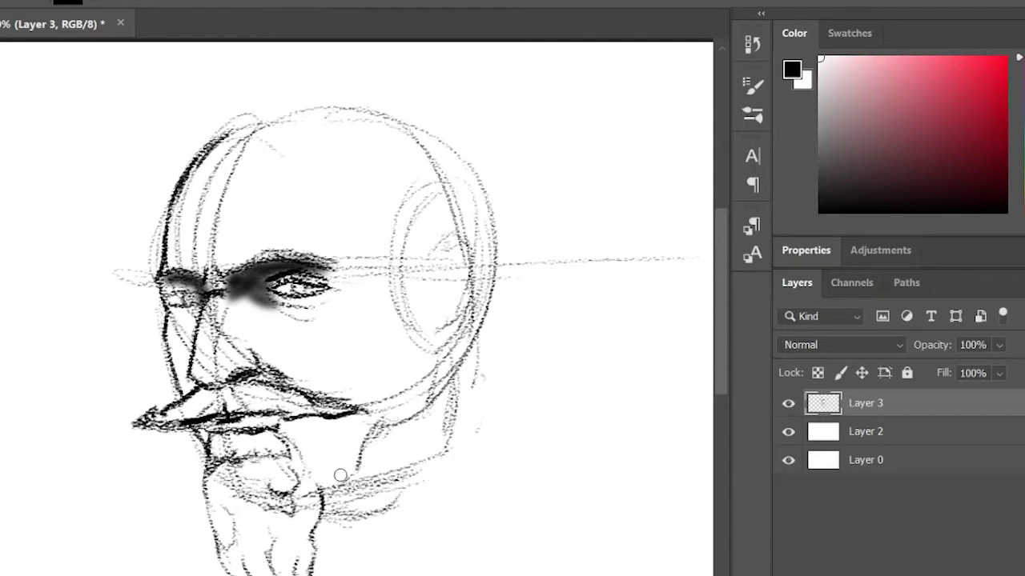
Switch back to a textured sketching brush and darken the irises and lids of both eyes.
{"action": "left_click", "coordinate": [753, 113]}
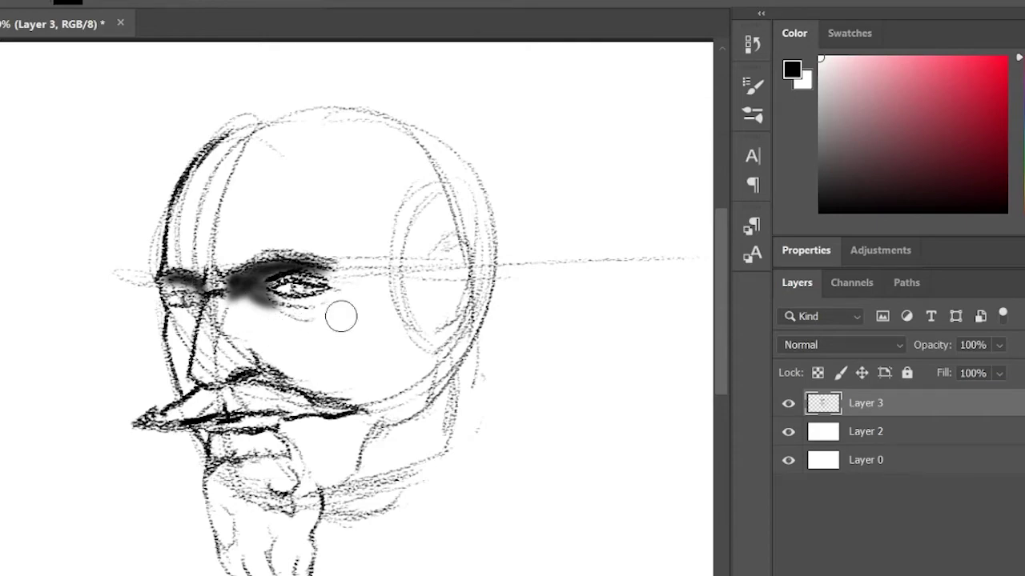
{"action": "left_click", "coordinate": [752, 115]}
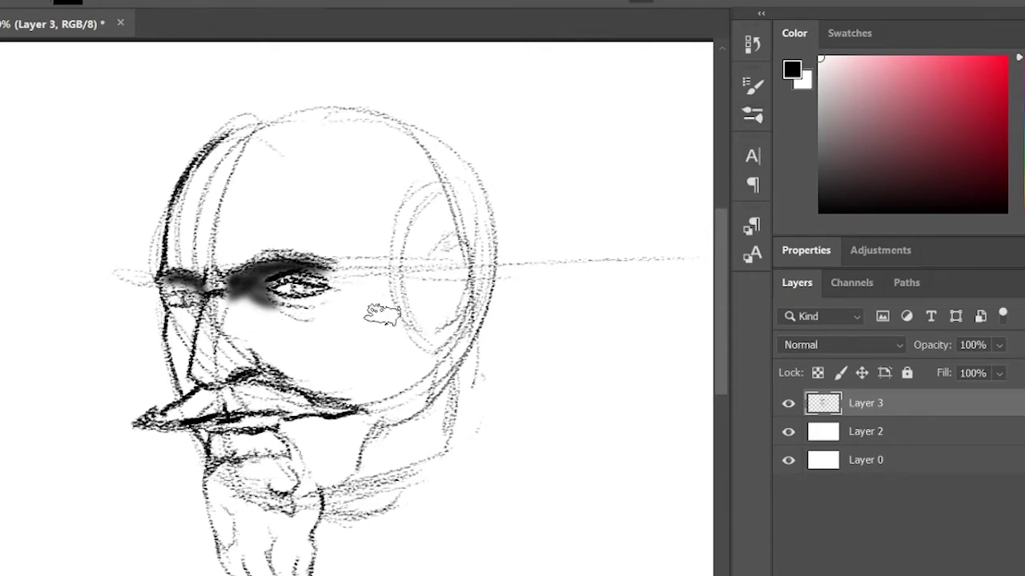
{"action": "mouse_move", "coordinate": [290, 288]}
{"action": "left_mouse_down"}
{"action": "mouse_move", "coordinate": [324, 288]}
{"action": "mouse_move", "coordinate": [312, 298]}
{"action": "mouse_move", "coordinate": [332, 285]}
{"action": "mouse_move", "coordinate": [273, 287]}
{"action": "left_mouse_up"}
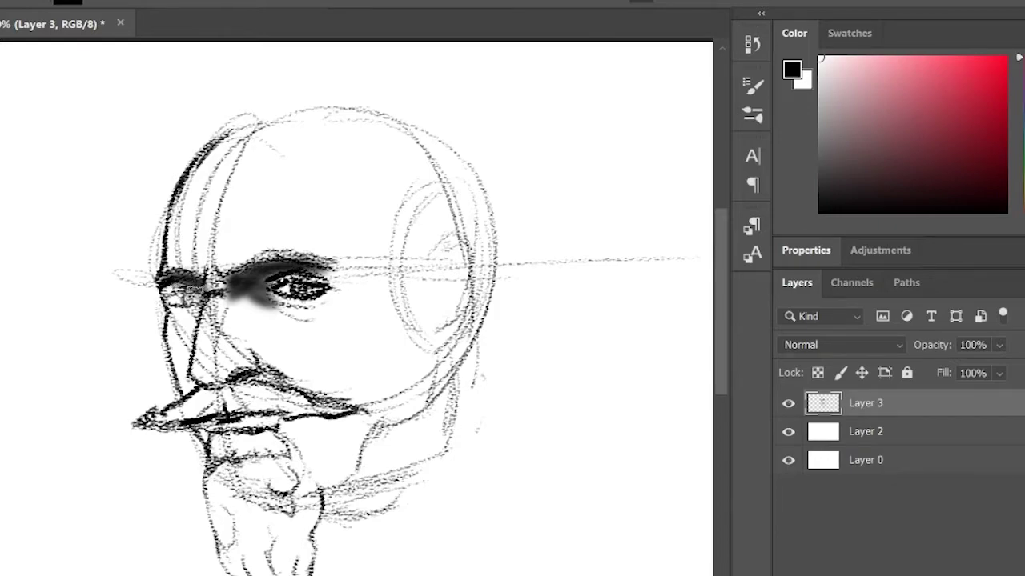
{"action": "left_click_drag", "start_coordinate": [196, 292], "coordinate": [170, 294]}
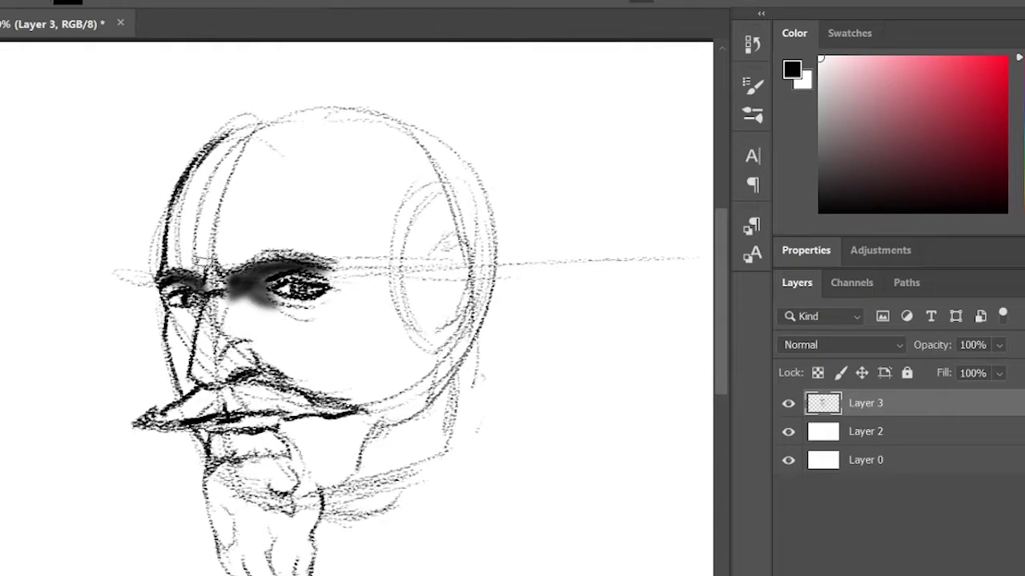
Add wrinkle lines above both eyebrows and an angular brow bump on the far contour of the forehead.
{"action": "mouse_move", "coordinate": [237, 252]}
{"action": "left_mouse_down"}
{"action": "mouse_move", "coordinate": [276, 234]}
{"action": "mouse_move", "coordinate": [309, 238]}
{"action": "left_mouse_up"}
{"action": "mouse_move", "coordinate": [195, 254]}
{"action": "left_mouse_down"}
{"action": "mouse_move", "coordinate": [152, 239]}
{"action": "mouse_move", "coordinate": [154, 276]}
{"action": "left_mouse_up"}
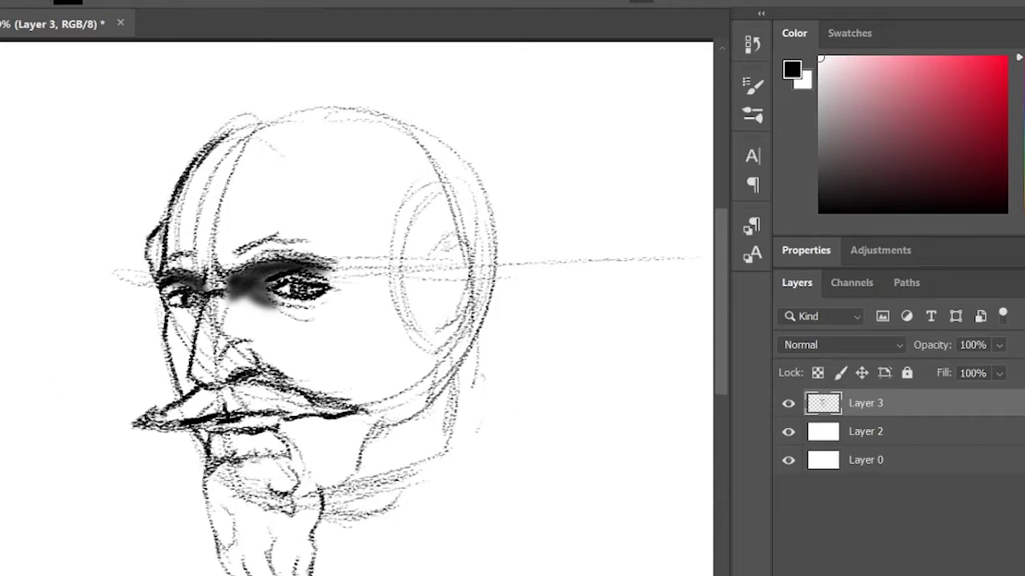
Strengthen the far moustache tip, near eyebrow, nose bridge, nostril and far face contour with darker strokes.
{"action": "mouse_move", "coordinate": [164, 412]}
{"action": "left_mouse_down"}
{"action": "mouse_move", "coordinate": [135, 423]}
{"action": "mouse_move", "coordinate": [169, 423]}
{"action": "left_mouse_up"}
{"action": "mouse_move", "coordinate": [226, 272]}
{"action": "left_mouse_down"}
{"action": "mouse_move", "coordinate": [308, 255]}
{"action": "mouse_move", "coordinate": [353, 264]}
{"action": "left_mouse_up"}
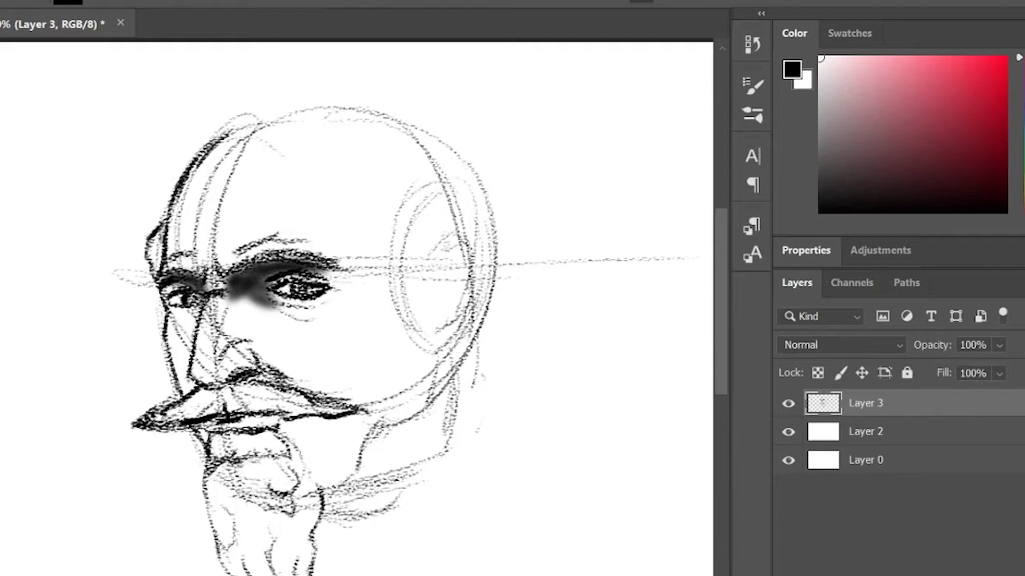
{"action": "mouse_move", "coordinate": [200, 258]}
{"action": "left_mouse_down"}
{"action": "mouse_move", "coordinate": [224, 279]}
{"action": "mouse_move", "coordinate": [189, 382]}
{"action": "left_mouse_up"}
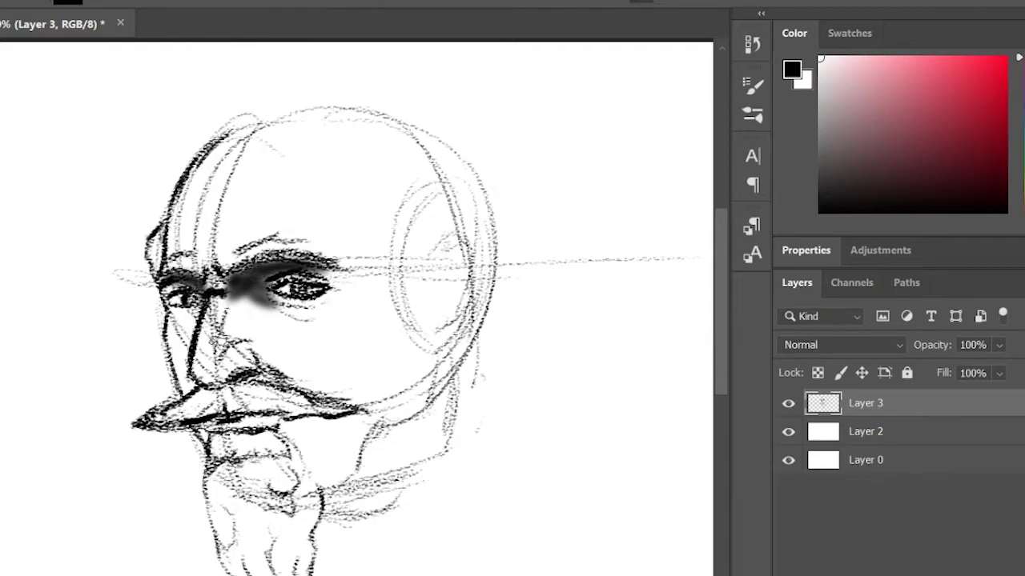
{"action": "left_click_drag", "start_coordinate": [222, 350], "coordinate": [250, 338]}
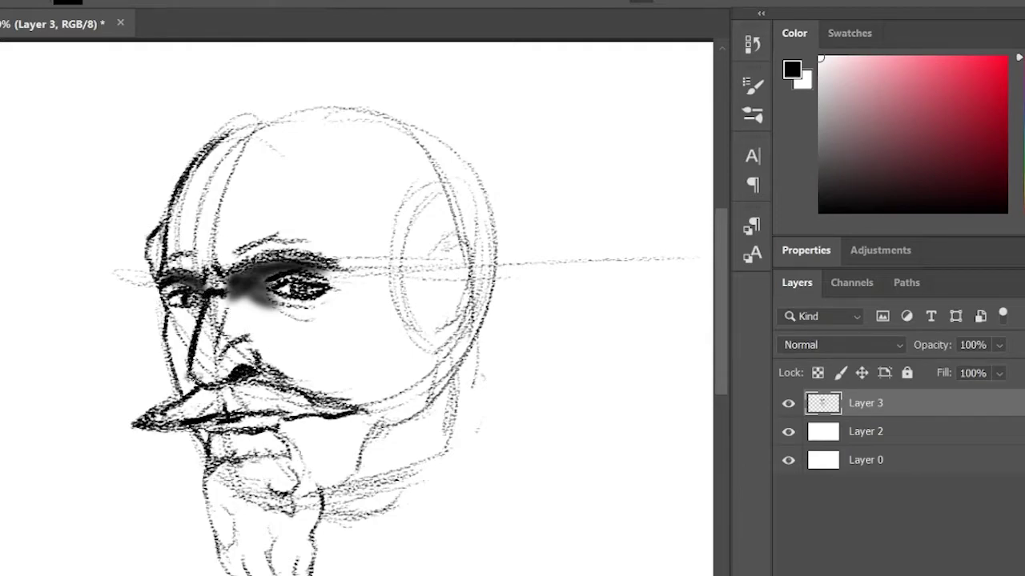
{"action": "mouse_move", "coordinate": [167, 217]}
{"action": "left_mouse_down"}
{"action": "mouse_move", "coordinate": [150, 279]}
{"action": "mouse_move", "coordinate": [175, 383]}
{"action": "left_mouse_up"}
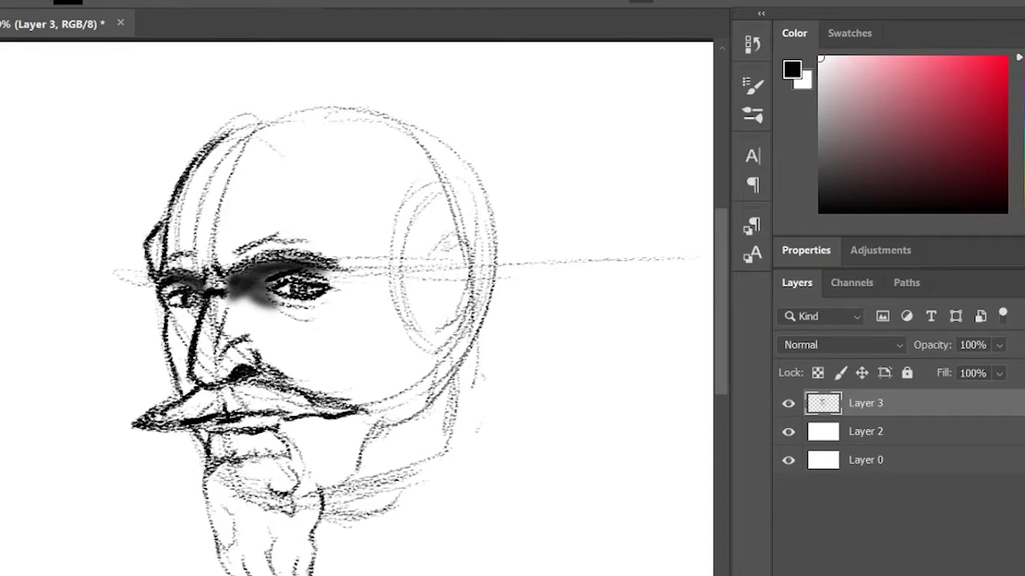
Darken the chin and goatee outline and add heavier shadow strokes among the beard strands.
{"action": "mouse_move", "coordinate": [200, 441]}
{"action": "left_mouse_down"}
{"action": "mouse_move", "coordinate": [233, 463]}
{"action": "mouse_move", "coordinate": [280, 458]}
{"action": "mouse_move", "coordinate": [298, 432]}
{"action": "mouse_move", "coordinate": [284, 461]}
{"action": "mouse_move", "coordinate": [313, 474]}
{"action": "mouse_move", "coordinate": [314, 530]}
{"action": "mouse_move", "coordinate": [298, 490]}
{"action": "mouse_move", "coordinate": [280, 512]}
{"action": "mouse_move", "coordinate": [270, 573]}
{"action": "left_mouse_up"}
{"action": "mouse_move", "coordinate": [234, 514]}
{"action": "left_mouse_down"}
{"action": "mouse_move", "coordinate": [236, 546]}
{"action": "mouse_move", "coordinate": [224, 554]}
{"action": "mouse_move", "coordinate": [212, 533]}
{"action": "mouse_move", "coordinate": [217, 562]}
{"action": "left_mouse_up"}
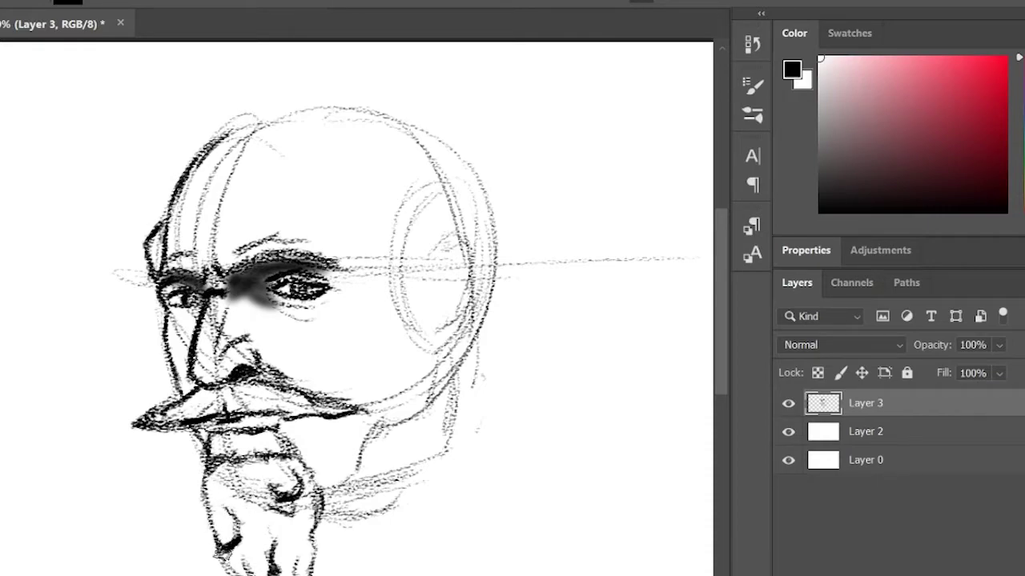
Darken the underside of the jaw and the jaw and neck lines beneath the side oval with textured strokes.
{"action": "left_click_drag", "start_coordinate": [348, 558], "coordinate": [353, 461]}
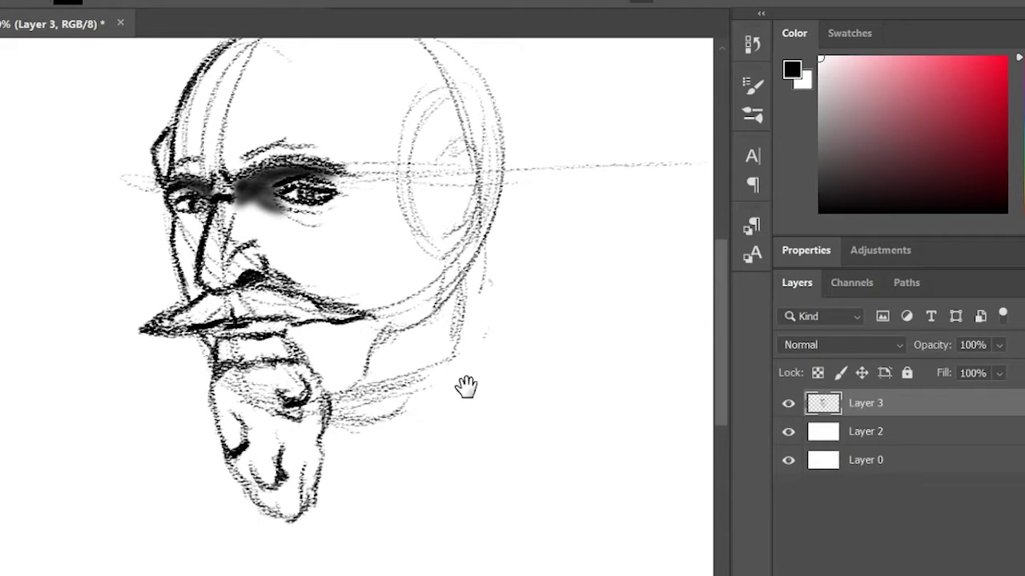
{"action": "left_click_drag", "start_coordinate": [467, 388], "coordinate": [426, 489]}
{"action": "left_click_drag", "start_coordinate": [313, 521], "coordinate": [391, 485]}
{"action": "left_click_drag", "start_coordinate": [425, 376], "coordinate": [419, 436]}
{"action": "left_click_drag", "start_coordinate": [346, 432], "coordinate": [326, 472]}
{"action": "mouse_move", "coordinate": [397, 381]}
{"action": "left_mouse_down"}
{"action": "mouse_move", "coordinate": [395, 419]}
{"action": "mouse_move", "coordinate": [392, 412]}
{"action": "left_mouse_up"}
Sketch the near ear at the rear of the side oval and erase the upper part of the far forehead contour.
{"action": "left_click_drag", "start_coordinate": [425, 251], "coordinate": [450, 240]}
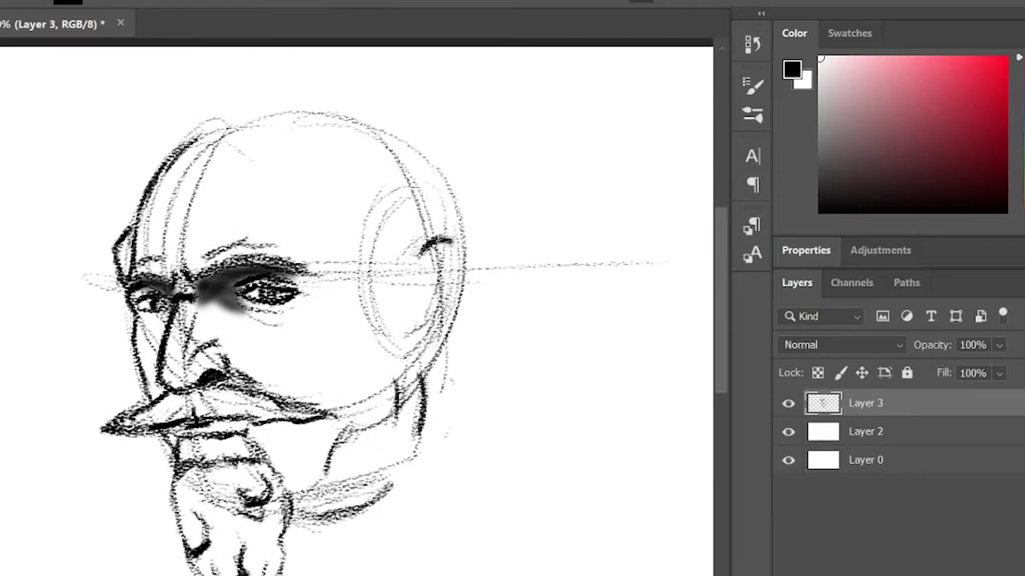
{"action": "mouse_move", "coordinate": [413, 275]}
{"action": "left_mouse_down"}
{"action": "mouse_move", "coordinate": [451, 290]}
{"action": "mouse_move", "coordinate": [453, 305]}
{"action": "mouse_move", "coordinate": [407, 310]}
{"action": "mouse_move", "coordinate": [435, 276]}
{"action": "left_mouse_up"}
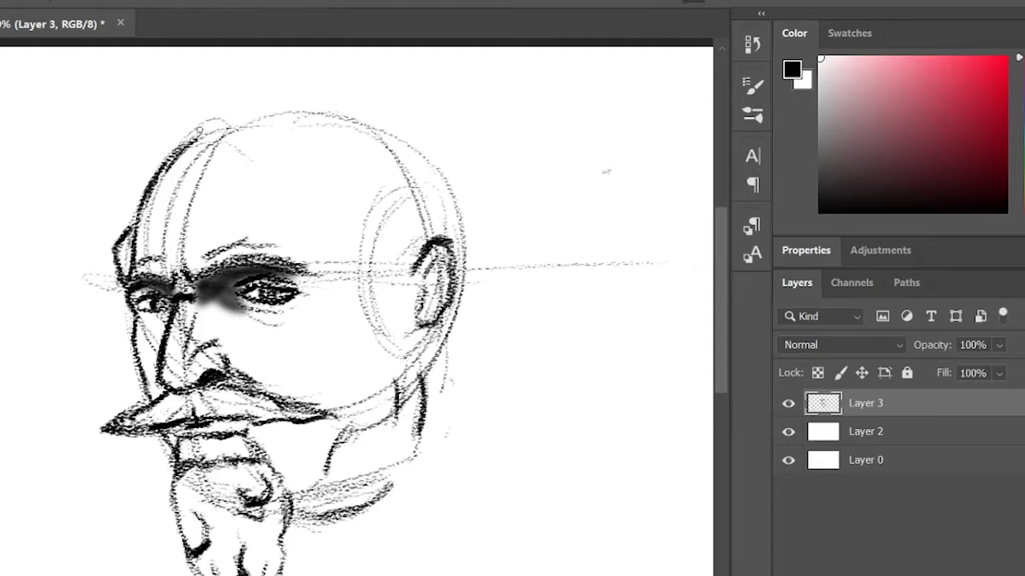
{"action": "left_click_drag", "start_coordinate": [199, 125], "coordinate": [144, 189]}
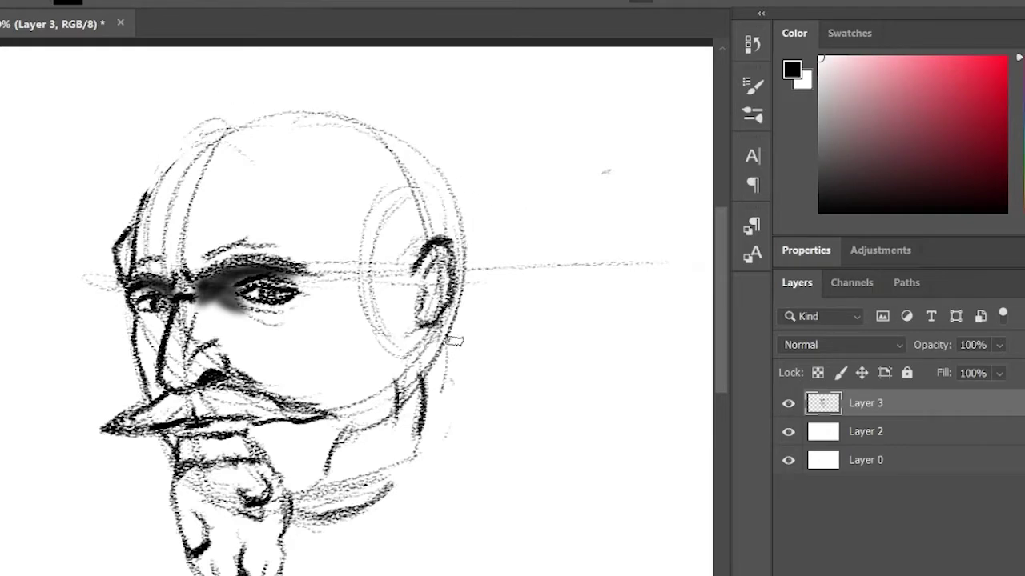
Darken the ear's rim and inner fold, and add strokes along the jaw and neck beneath the lobe.
{"action": "left_click_drag", "start_coordinate": [433, 324], "coordinate": [417, 461]}
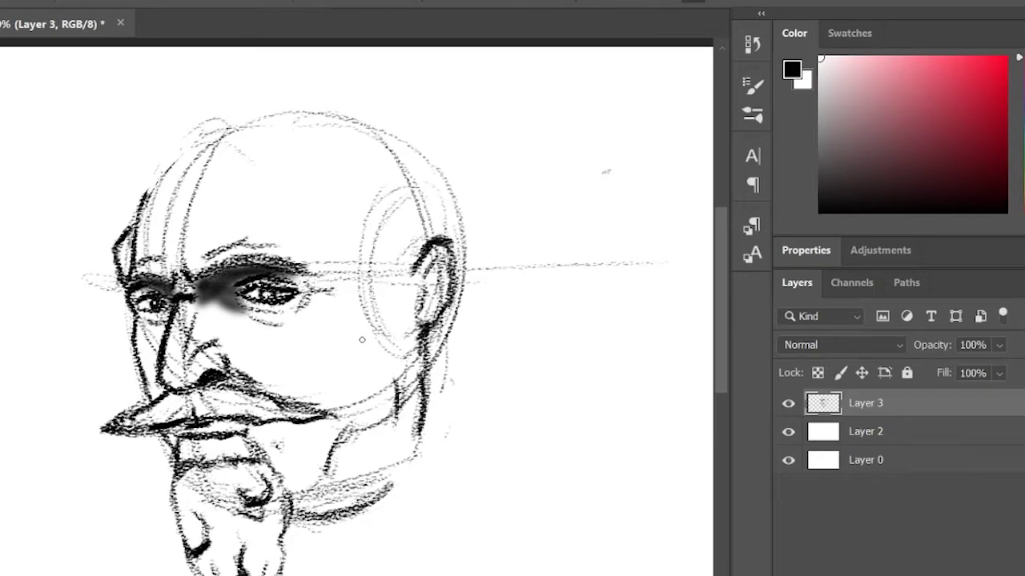
{"action": "key", "text": "b"}
{"action": "left_click_drag", "start_coordinate": [445, 252], "coordinate": [423, 313]}
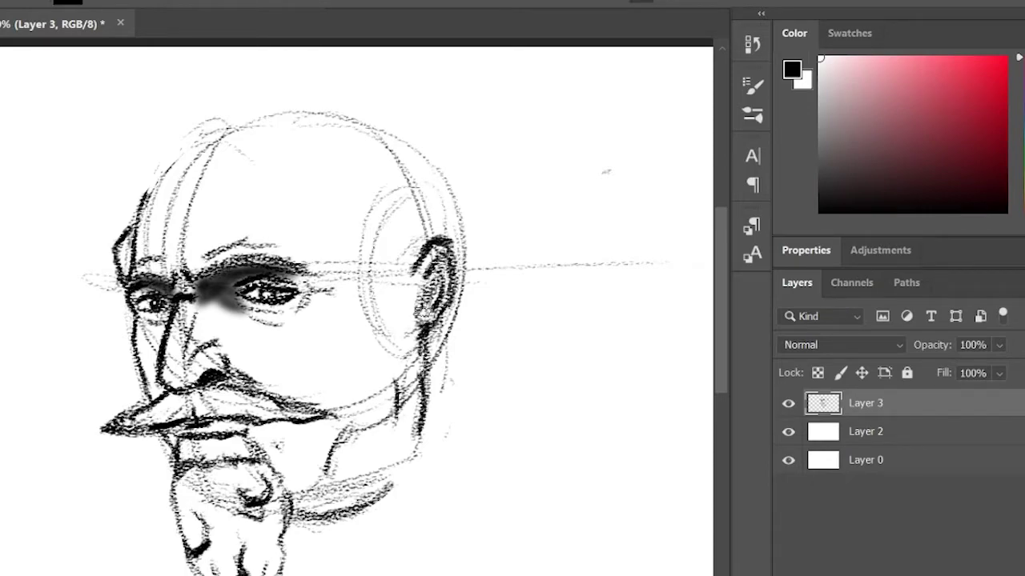
{"action": "mouse_move", "coordinate": [452, 257]}
{"action": "left_mouse_down"}
{"action": "mouse_move", "coordinate": [437, 318]}
{"action": "mouse_move", "coordinate": [416, 320]}
{"action": "mouse_move", "coordinate": [393, 377]}
{"action": "mouse_move", "coordinate": [397, 360]}
{"action": "left_mouse_up"}
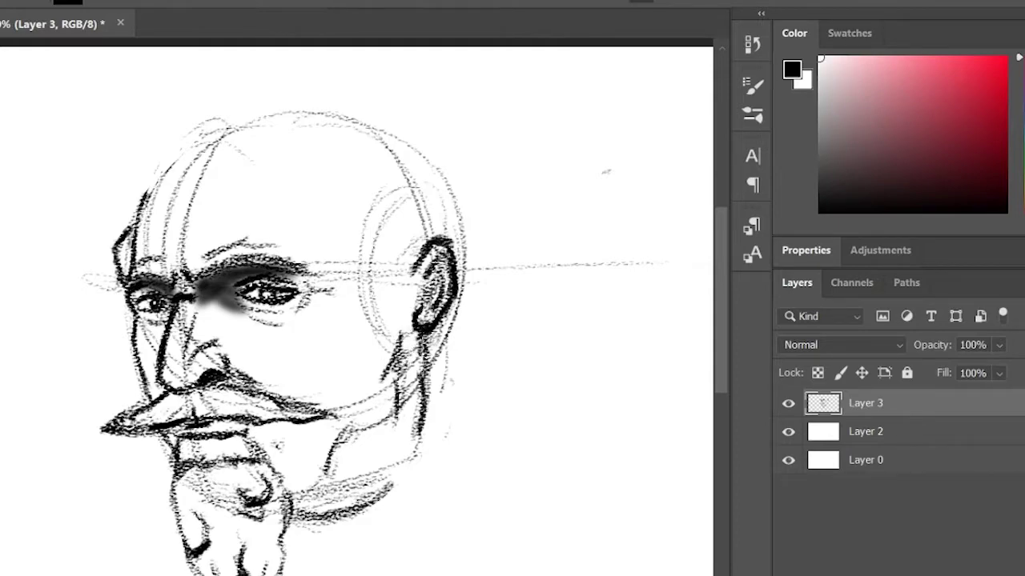
Brush soft shadows beneath the nose, moustache and jaw, and around the dark strokes in the goatee.
{"action": "mouse_move", "coordinate": [264, 423]}
{"action": "left_mouse_down"}
{"action": "mouse_move", "coordinate": [291, 426]}
{"action": "mouse_move", "coordinate": [255, 435]}
{"action": "mouse_move", "coordinate": [282, 427]}
{"action": "mouse_move", "coordinate": [293, 445]}
{"action": "mouse_move", "coordinate": [311, 429]}
{"action": "mouse_move", "coordinate": [268, 445]}
{"action": "left_mouse_up"}
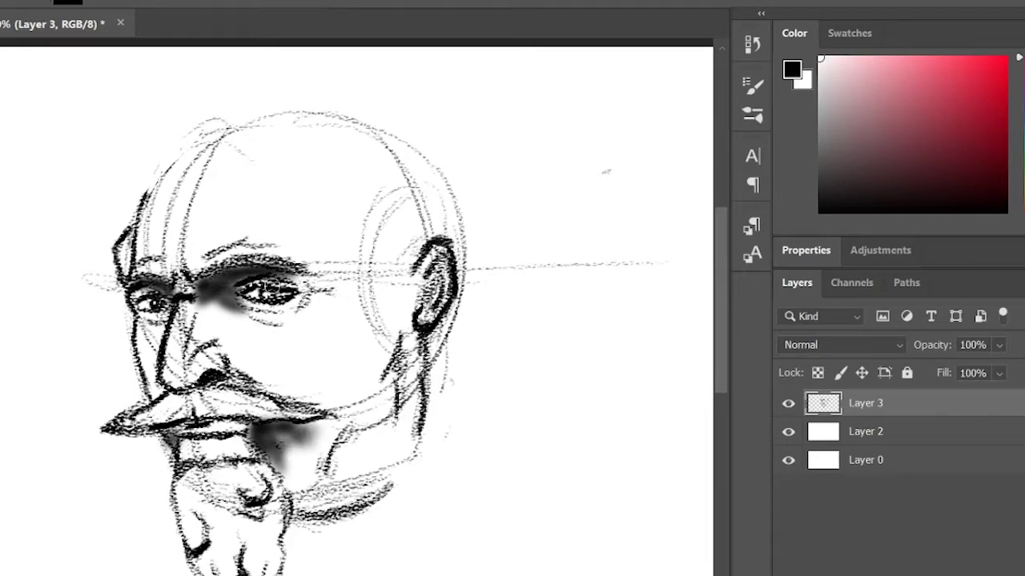
{"action": "left_click_drag", "start_coordinate": [205, 288], "coordinate": [202, 308]}
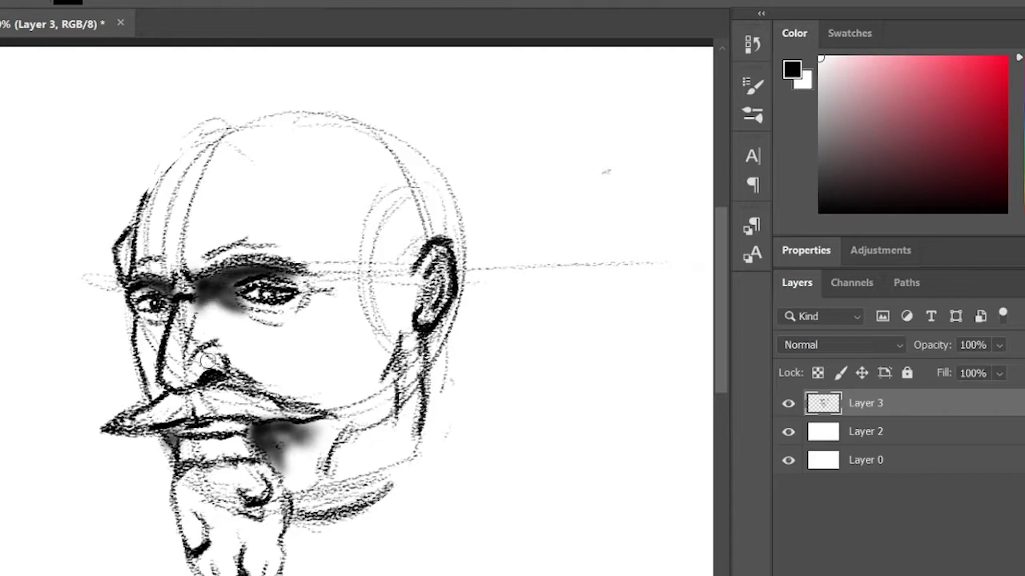
{"action": "left_click_drag", "start_coordinate": [164, 385], "coordinate": [192, 383]}
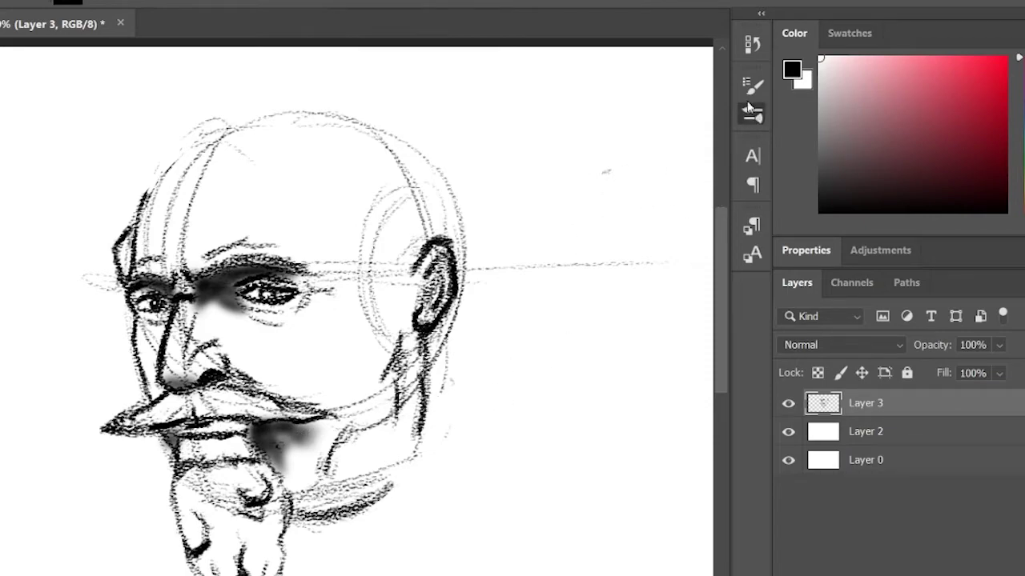
{"action": "mouse_move", "coordinate": [250, 436]}
{"action": "left_mouse_down"}
{"action": "mouse_move", "coordinate": [347, 391]}
{"action": "mouse_move", "coordinate": [297, 455]}
{"action": "mouse_move", "coordinate": [308, 437]}
{"action": "mouse_move", "coordinate": [300, 476]}
{"action": "mouse_move", "coordinate": [335, 453]}
{"action": "mouse_move", "coordinate": [380, 517]}
{"action": "mouse_move", "coordinate": [395, 493]}
{"action": "mouse_move", "coordinate": [336, 551]}
{"action": "mouse_move", "coordinate": [388, 522]}
{"action": "mouse_move", "coordinate": [350, 330]}
{"action": "mouse_move", "coordinate": [300, 342]}
{"action": "mouse_move", "coordinate": [305, 394]}
{"action": "mouse_move", "coordinate": [297, 380]}
{"action": "mouse_move", "coordinate": [312, 387]}
{"action": "mouse_move", "coordinate": [263, 442]}
{"action": "mouse_move", "coordinate": [319, 399]}
{"action": "mouse_move", "coordinate": [247, 441]}
{"action": "left_mouse_up"}
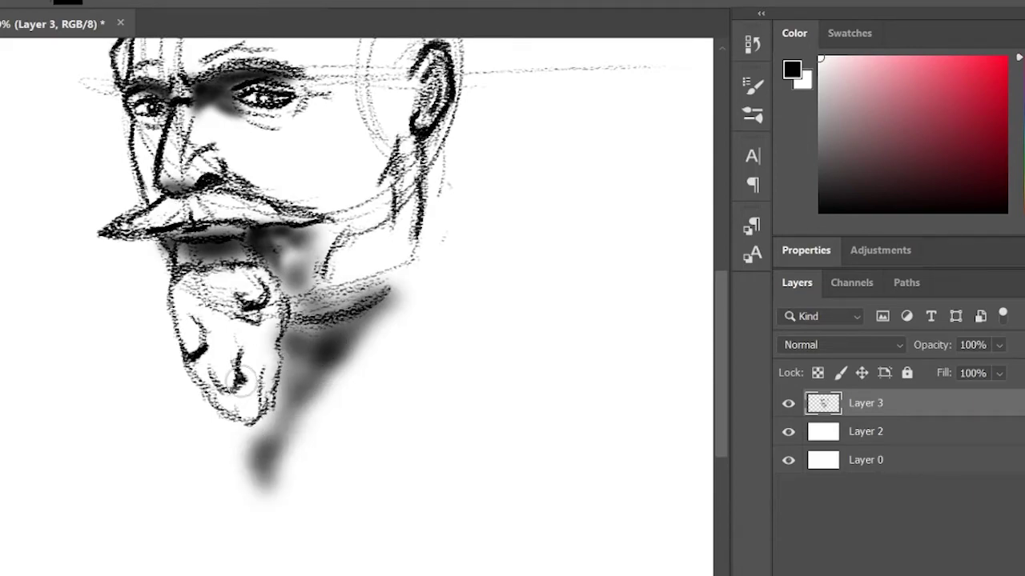
{"action": "mouse_move", "coordinate": [247, 389]}
{"action": "left_mouse_down"}
{"action": "mouse_move", "coordinate": [237, 392]}
{"action": "mouse_move", "coordinate": [228, 364]}
{"action": "mouse_move", "coordinate": [196, 356]}
{"action": "left_mouse_up"}
Redraw the far forehead contour with a textured brush, from the angular brow bump up to the hairline.
{"action": "left_click_drag", "start_coordinate": [459, 293], "coordinate": [412, 413]}
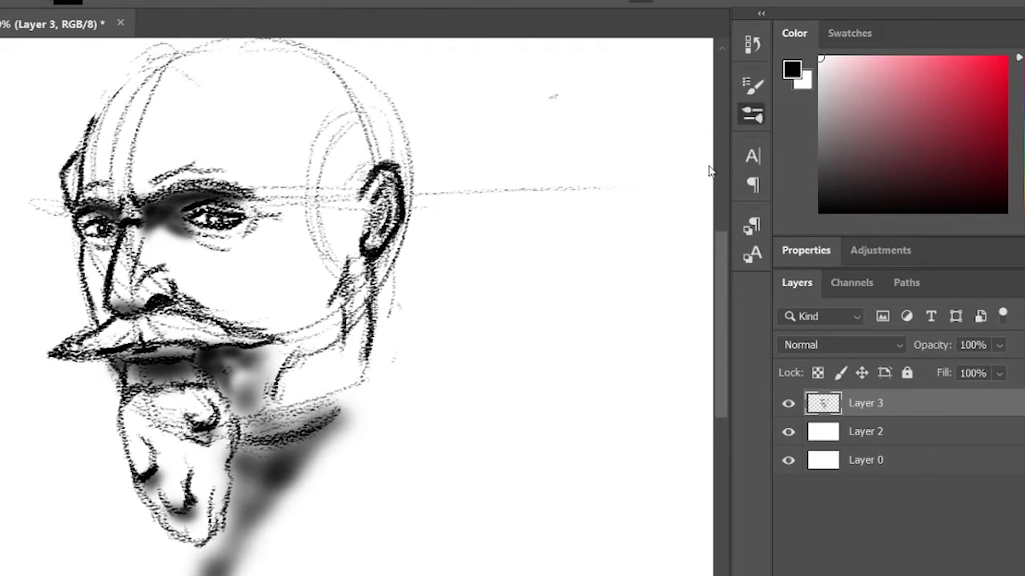
{"action": "left_click_drag", "start_coordinate": [439, 182], "coordinate": [471, 407]}
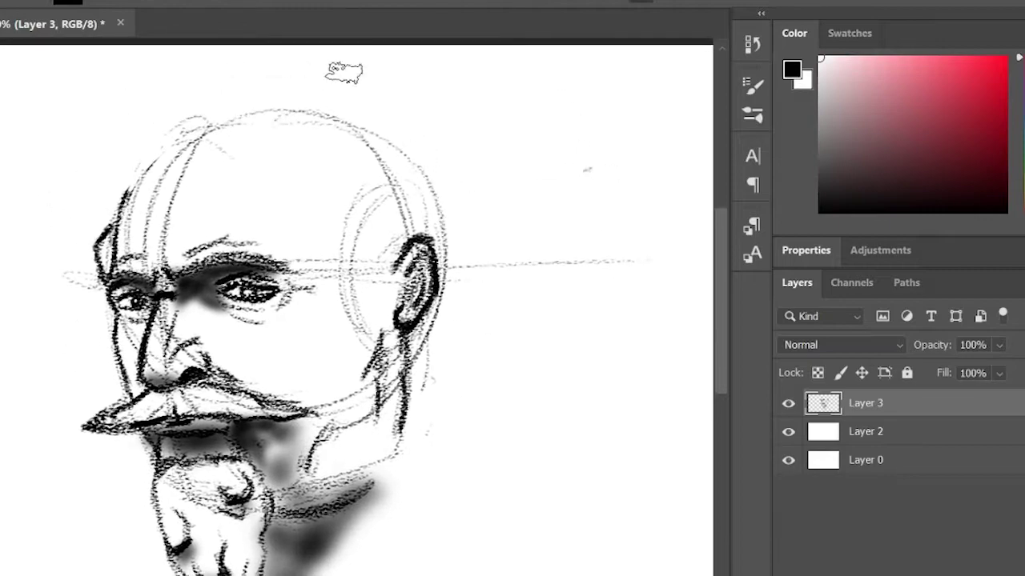
{"action": "left_click_drag", "start_coordinate": [290, 155], "coordinate": [298, 267]}
{"action": "mouse_move", "coordinate": [141, 280]}
{"action": "left_mouse_down"}
{"action": "mouse_move", "coordinate": [178, 265]}
{"action": "mouse_move", "coordinate": [170, 282]}
{"action": "mouse_move", "coordinate": [140, 292]}
{"action": "mouse_move", "coordinate": [136, 276]}
{"action": "mouse_move", "coordinate": [122, 331]}
{"action": "mouse_move", "coordinate": [138, 259]}
{"action": "mouse_move", "coordinate": [200, 210]}
{"action": "mouse_move", "coordinate": [172, 250]}
{"action": "mouse_move", "coordinate": [195, 223]}
{"action": "mouse_move", "coordinate": [160, 243]}
{"action": "left_mouse_up"}
{"action": "key", "text": "ctrl+z"}
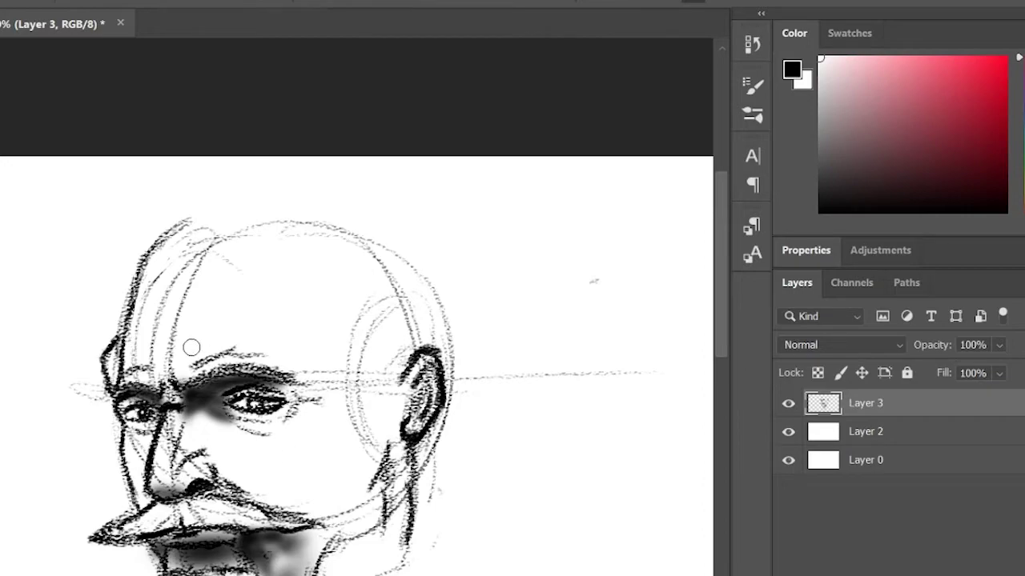
{"action": "left_click_drag", "start_coordinate": [145, 257], "coordinate": [199, 228]}
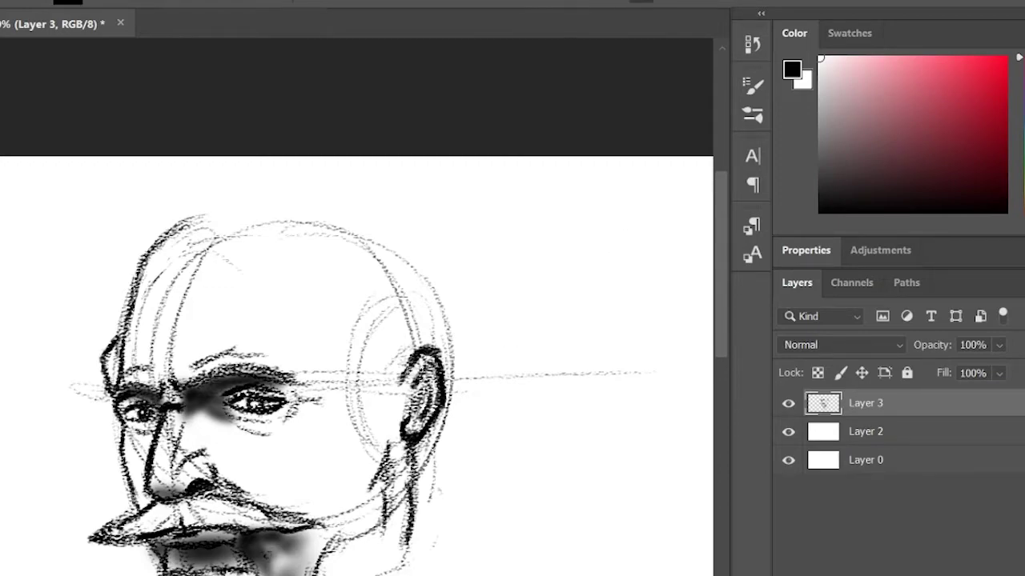
Sketch a raised tuft of hair above the skull line, with darker strand strokes inside it.
{"action": "mouse_move", "coordinate": [198, 209]}
{"action": "left_mouse_down"}
{"action": "mouse_move", "coordinate": [251, 213]}
{"action": "mouse_move", "coordinate": [203, 197]}
{"action": "mouse_move", "coordinate": [278, 175]}
{"action": "mouse_move", "coordinate": [324, 176]}
{"action": "left_mouse_up"}
{"action": "left_click_drag", "start_coordinate": [246, 183], "coordinate": [312, 171]}
{"action": "left_click_drag", "start_coordinate": [314, 171], "coordinate": [366, 192]}
{"action": "mouse_move", "coordinate": [218, 218]}
{"action": "left_mouse_down"}
{"action": "mouse_move", "coordinate": [296, 189]}
{"action": "mouse_move", "coordinate": [323, 193]}
{"action": "left_mouse_up"}
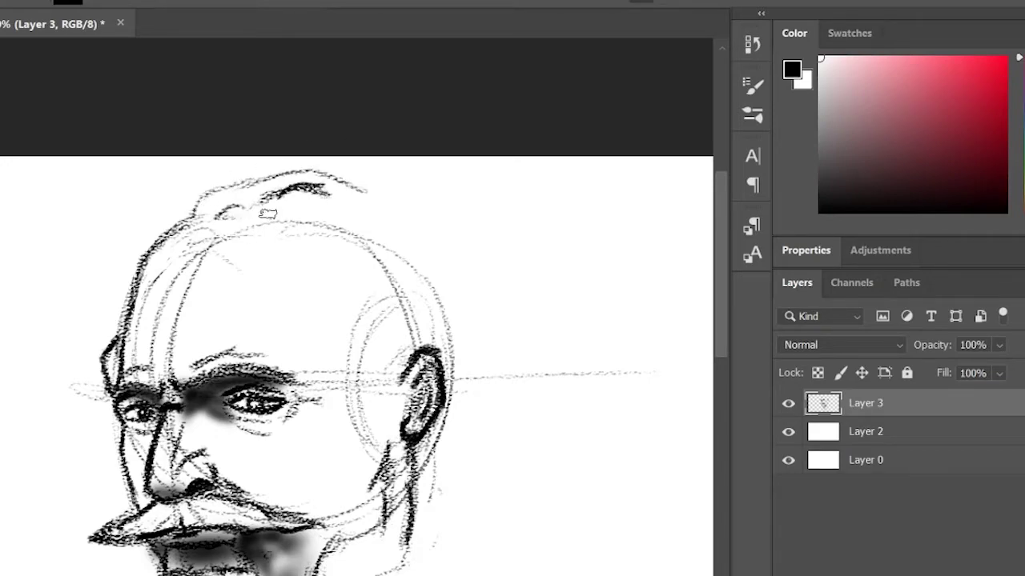
{"action": "mouse_move", "coordinate": [263, 216]}
{"action": "left_mouse_down"}
{"action": "mouse_move", "coordinate": [307, 198]}
{"action": "mouse_move", "coordinate": [294, 212]}
{"action": "mouse_move", "coordinate": [356, 207]}
{"action": "mouse_move", "coordinate": [232, 217]}
{"action": "left_mouse_up"}
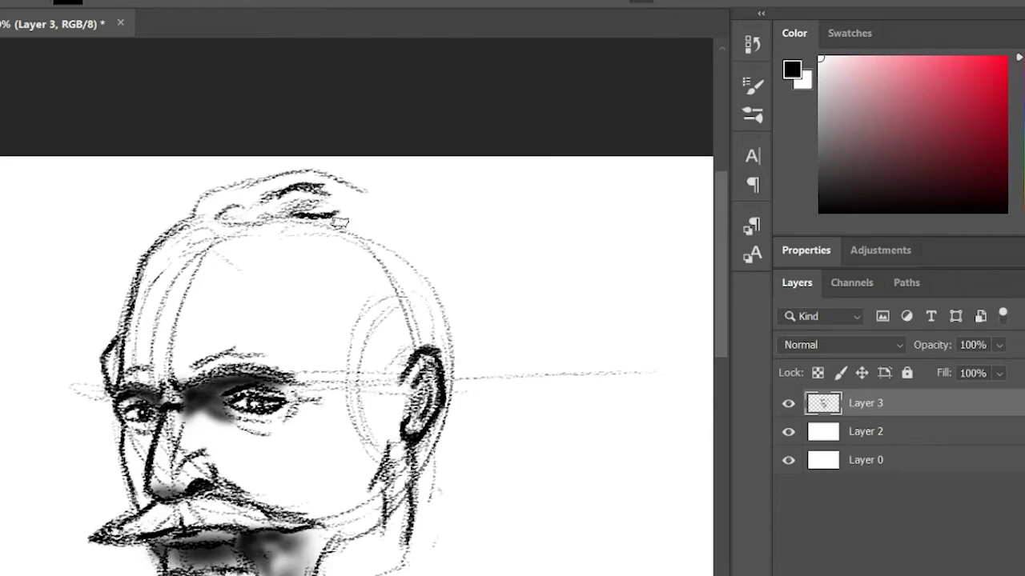
Draw the receding hairline down the near temple and outline the hair around the back of the head.
{"action": "mouse_move", "coordinate": [340, 222]}
{"action": "left_mouse_down"}
{"action": "mouse_move", "coordinate": [403, 273]}
{"action": "mouse_move", "coordinate": [392, 285]}
{"action": "mouse_move", "coordinate": [384, 253]}
{"action": "mouse_move", "coordinate": [390, 282]}
{"action": "left_mouse_up"}
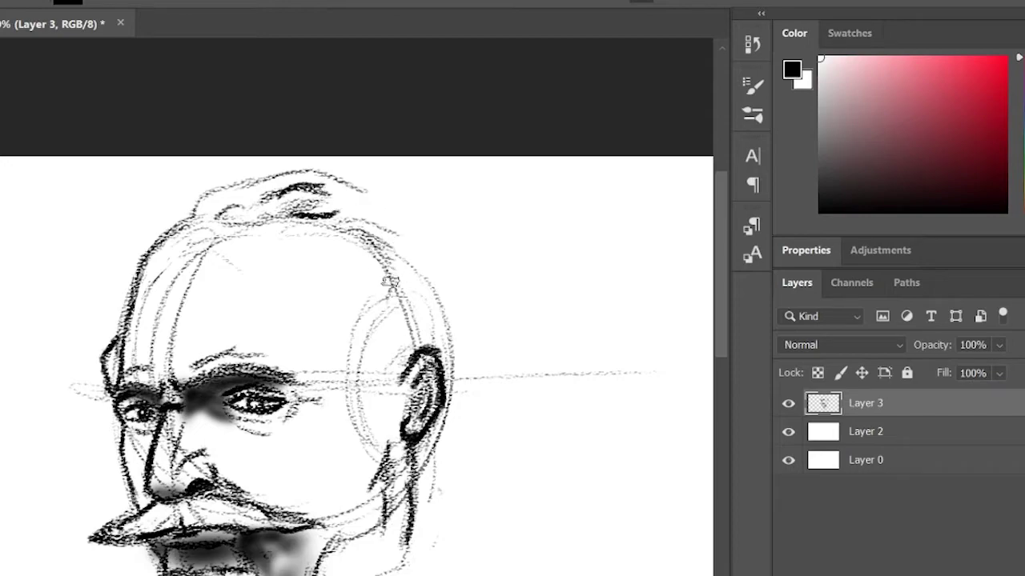
{"action": "mouse_move", "coordinate": [350, 234]}
{"action": "left_mouse_down"}
{"action": "mouse_move", "coordinate": [368, 256]}
{"action": "mouse_move", "coordinate": [373, 290]}
{"action": "mouse_move", "coordinate": [370, 276]}
{"action": "mouse_move", "coordinate": [352, 364]}
{"action": "mouse_move", "coordinate": [416, 324]}
{"action": "mouse_move", "coordinate": [372, 380]}
{"action": "mouse_move", "coordinate": [427, 282]}
{"action": "mouse_move", "coordinate": [423, 342]}
{"action": "mouse_move", "coordinate": [437, 285]}
{"action": "mouse_move", "coordinate": [429, 336]}
{"action": "left_mouse_up"}
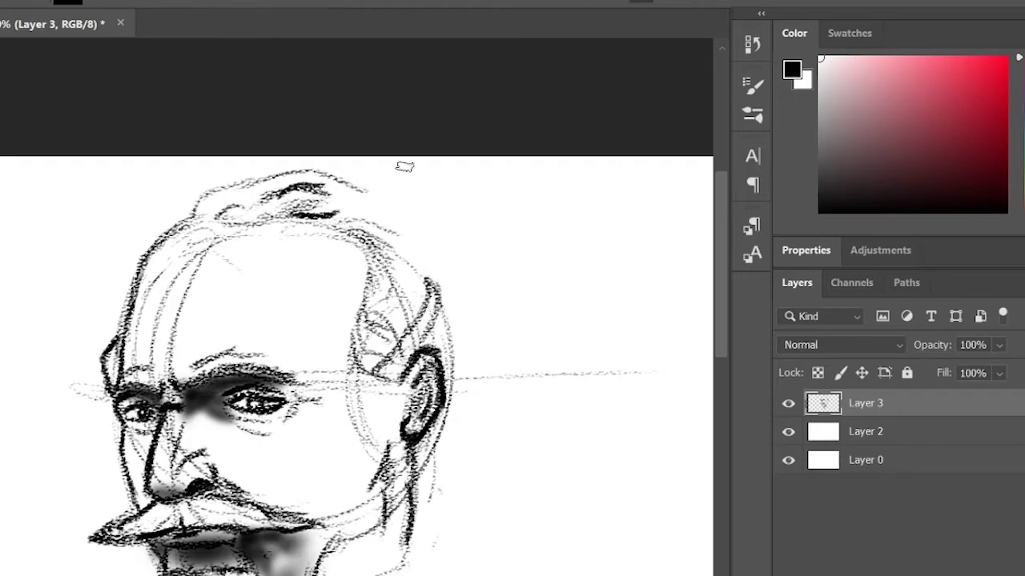
{"action": "mouse_move", "coordinate": [346, 183]}
{"action": "left_mouse_down"}
{"action": "mouse_move", "coordinate": [383, 190]}
{"action": "mouse_move", "coordinate": [410, 290]}
{"action": "mouse_move", "coordinate": [392, 225]}
{"action": "mouse_move", "coordinate": [449, 280]}
{"action": "mouse_move", "coordinate": [401, 220]}
{"action": "mouse_move", "coordinate": [460, 272]}
{"action": "mouse_move", "coordinate": [465, 334]}
{"action": "left_mouse_up"}
{"action": "mouse_move", "coordinate": [462, 297]}
{"action": "left_mouse_down"}
{"action": "mouse_move", "coordinate": [476, 399]}
{"action": "mouse_move", "coordinate": [471, 281]}
{"action": "left_mouse_up"}
{"action": "left_click_drag", "start_coordinate": [454, 261], "coordinate": [429, 359]}
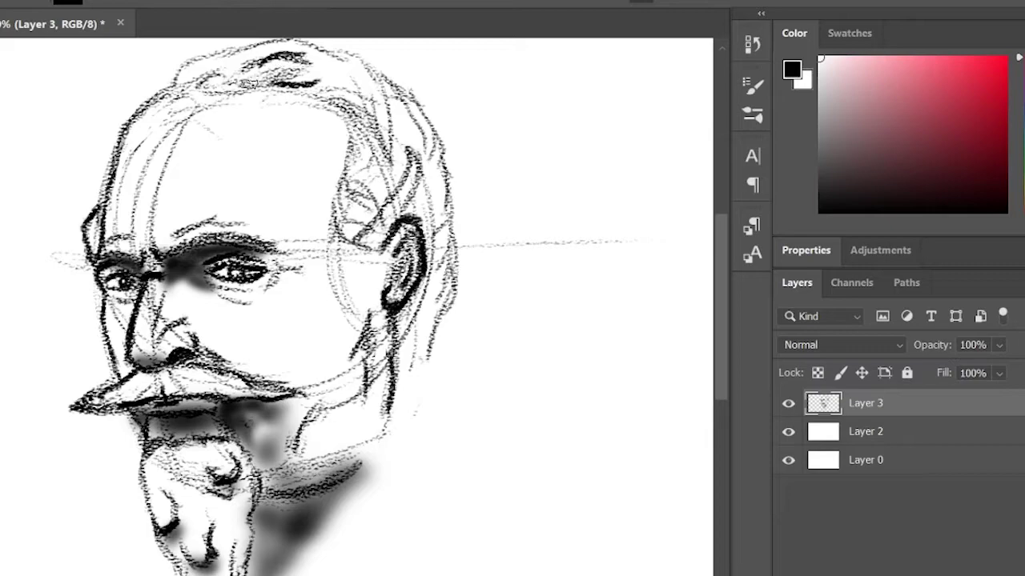
Fill the side hair with curved strands and hatch the sideburn in front of the ear.
{"action": "left_click_drag", "start_coordinate": [360, 78], "coordinate": [394, 160]}
{"action": "left_click_drag", "start_coordinate": [403, 110], "coordinate": [378, 187]}
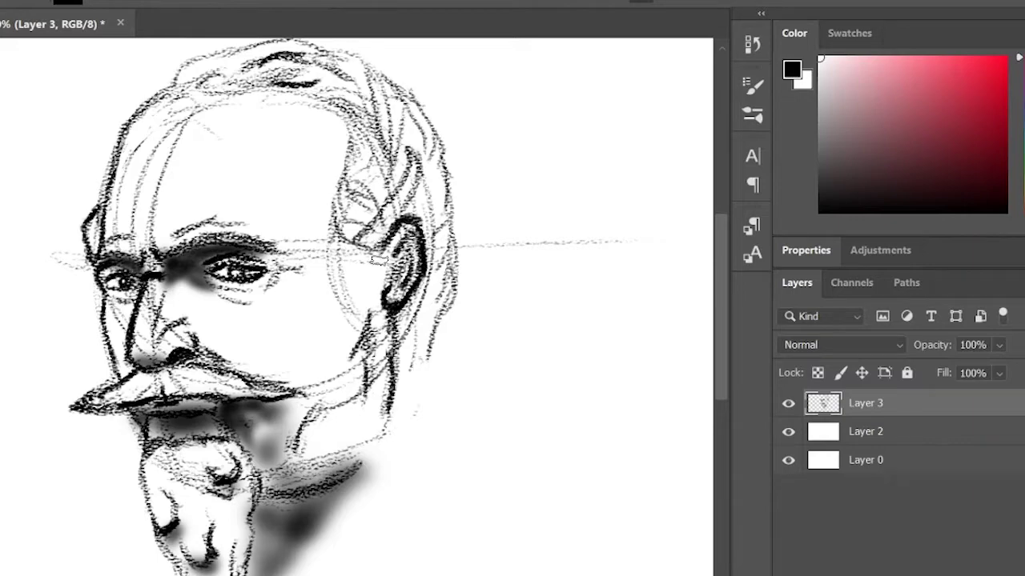
{"action": "mouse_move", "coordinate": [351, 249]}
{"action": "left_mouse_down"}
{"action": "mouse_move", "coordinate": [362, 255]}
{"action": "mouse_move", "coordinate": [346, 272]}
{"action": "left_mouse_up"}
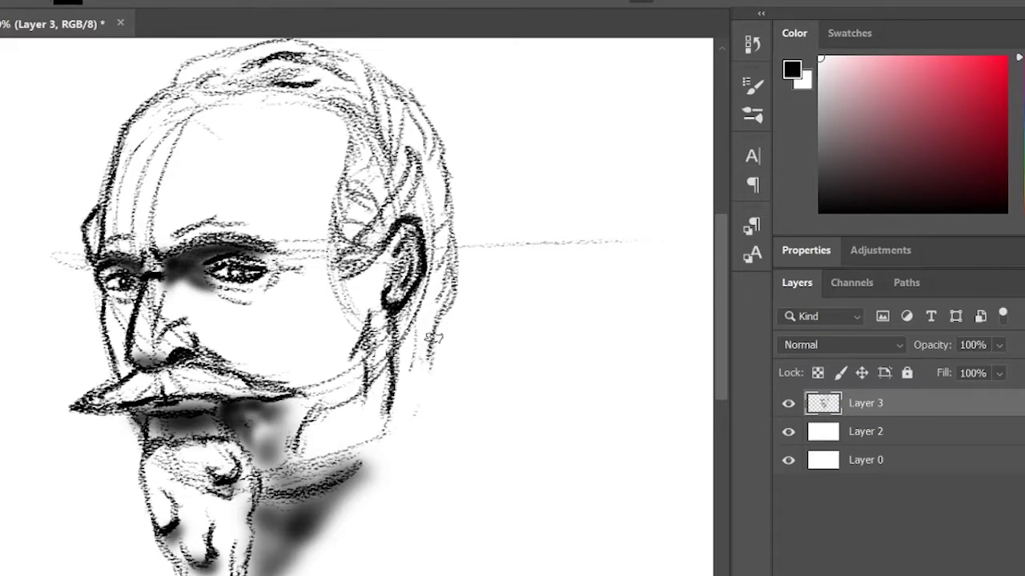
Draw the back of the neck from the nape and extend it into the sloping near shoulder.
{"action": "left_click_drag", "start_coordinate": [431, 375], "coordinate": [463, 452]}
{"action": "left_click_drag", "start_coordinate": [510, 520], "coordinate": [458, 336]}
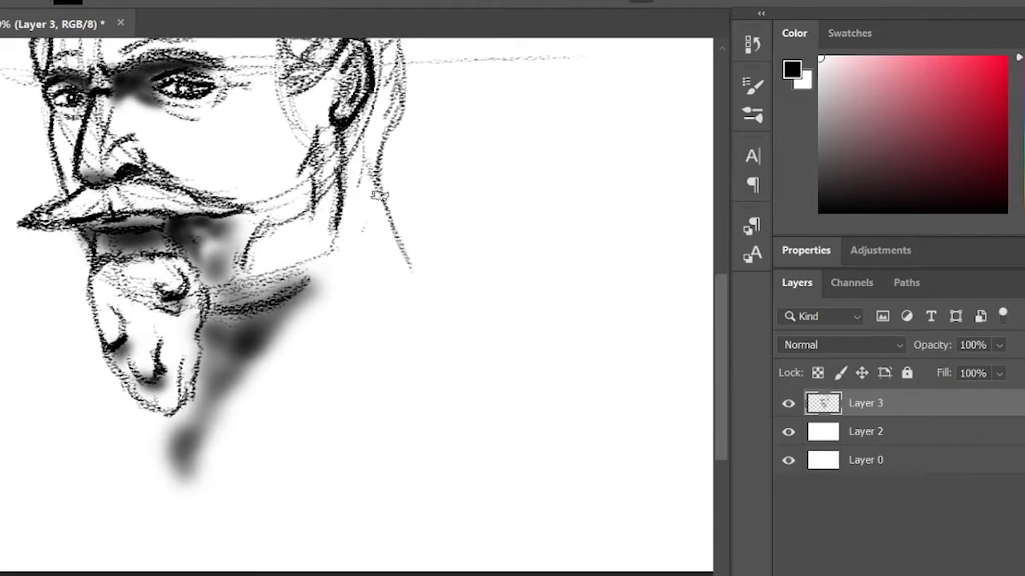
{"action": "mouse_move", "coordinate": [378, 195]}
{"action": "left_mouse_down"}
{"action": "mouse_move", "coordinate": [407, 259]}
{"action": "mouse_move", "coordinate": [489, 316]}
{"action": "mouse_move", "coordinate": [568, 313]}
{"action": "left_mouse_up"}
{"action": "mouse_move", "coordinate": [485, 312]}
{"action": "left_mouse_down"}
{"action": "mouse_move", "coordinate": [441, 273]}
{"action": "mouse_move", "coordinate": [645, 360]}
{"action": "left_mouse_up"}
Sketch the far shoulder and upper arm beyond the goatee, and add light neck and collarbone lines.
{"action": "left_click_drag", "start_coordinate": [270, 413], "coordinate": [499, 430]}
{"action": "mouse_move", "coordinate": [317, 331]}
{"action": "left_mouse_down"}
{"action": "mouse_move", "coordinate": [254, 366]}
{"action": "mouse_move", "coordinate": [253, 404]}
{"action": "left_mouse_up"}
{"action": "left_click_drag", "start_coordinate": [254, 364], "coordinate": [248, 436]}
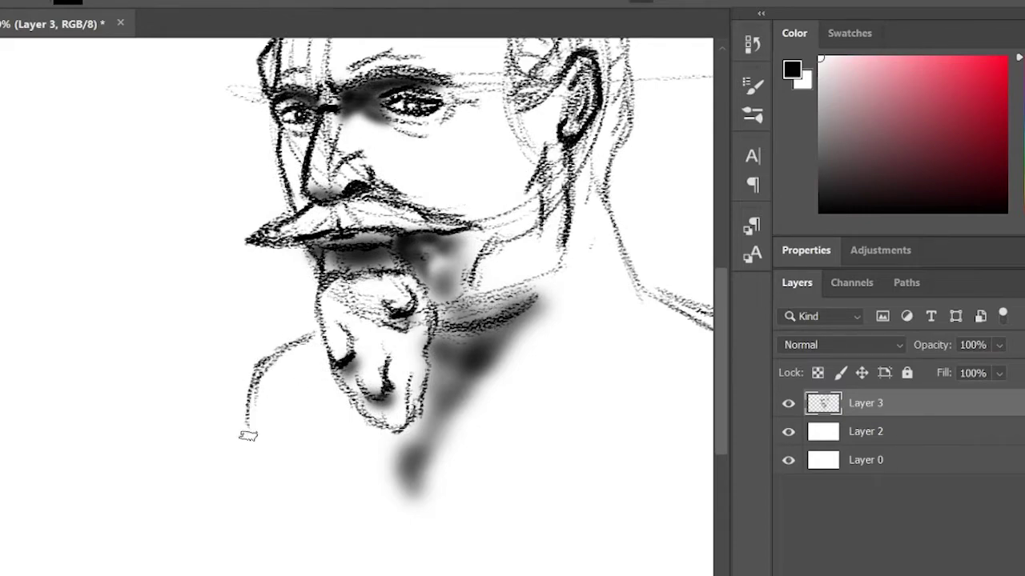
{"action": "left_click_drag", "start_coordinate": [253, 398], "coordinate": [228, 504]}
{"action": "mouse_move", "coordinate": [576, 379]}
{"action": "left_mouse_down"}
{"action": "mouse_move", "coordinate": [418, 441]}
{"action": "mouse_move", "coordinate": [418, 453]}
{"action": "left_mouse_up"}
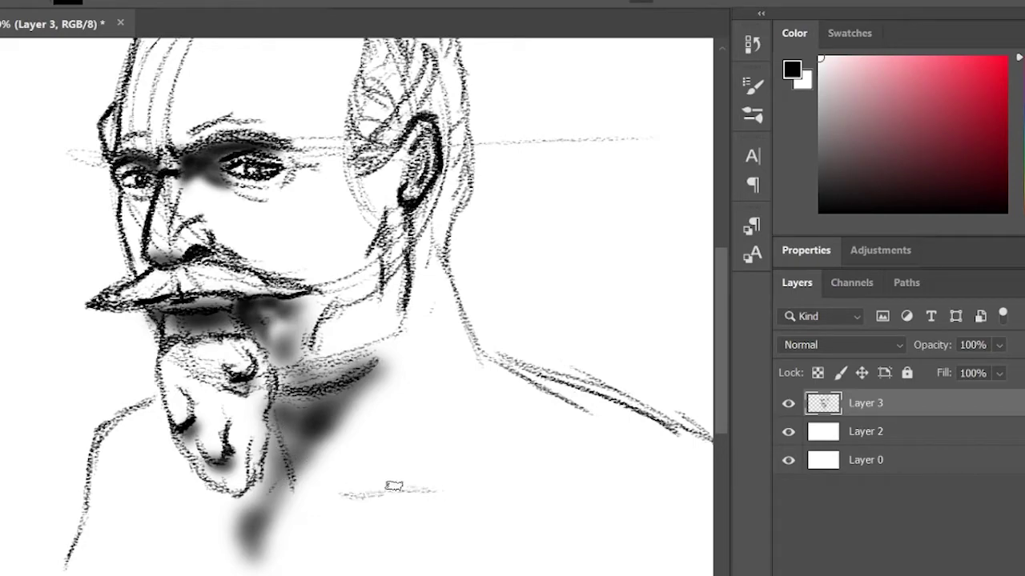
Brush soft shading inside the ear, over the sideburn and temple hair, and beneath the top tuft.
{"action": "mouse_move", "coordinate": [597, 201]}
{"action": "left_mouse_down"}
{"action": "mouse_move", "coordinate": [461, 429]}
{"action": "mouse_move", "coordinate": [571, 323]}
{"action": "left_mouse_up"}
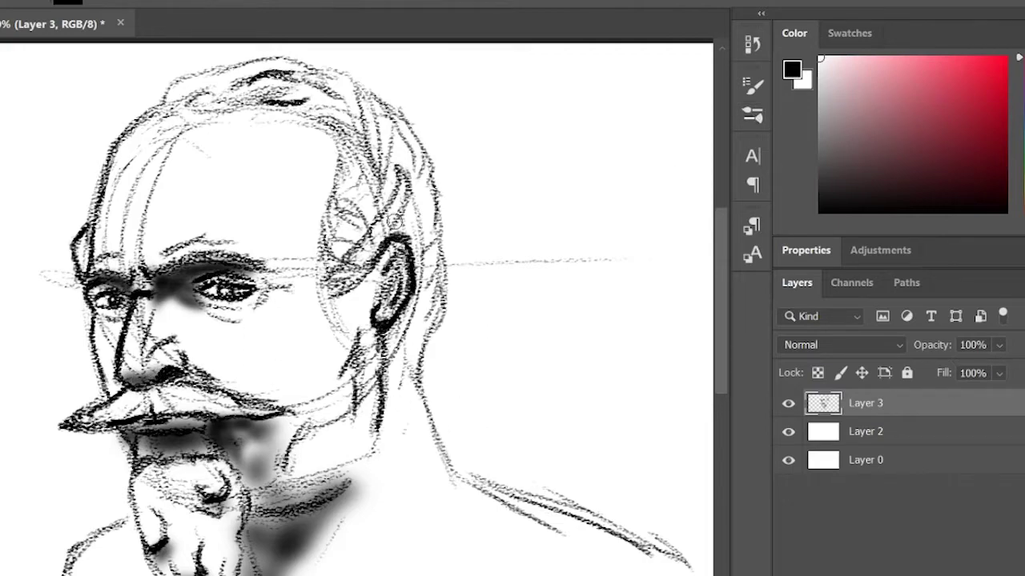
{"action": "left_click_drag", "start_coordinate": [398, 306], "coordinate": [395, 252]}
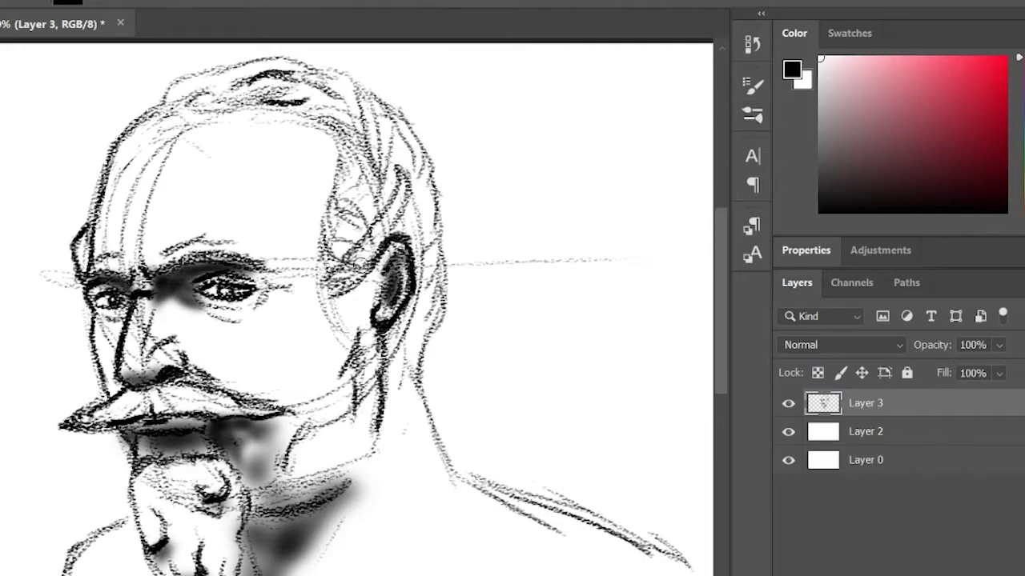
{"action": "mouse_move", "coordinate": [345, 276]}
{"action": "left_mouse_down"}
{"action": "mouse_move", "coordinate": [364, 268]}
{"action": "mouse_move", "coordinate": [356, 288]}
{"action": "mouse_move", "coordinate": [340, 268]}
{"action": "mouse_move", "coordinate": [360, 204]}
{"action": "mouse_move", "coordinate": [374, 210]}
{"action": "mouse_move", "coordinate": [358, 236]}
{"action": "left_mouse_up"}
{"action": "mouse_move", "coordinate": [268, 98]}
{"action": "left_mouse_down"}
{"action": "mouse_move", "coordinate": [304, 97]}
{"action": "mouse_move", "coordinate": [298, 112]}
{"action": "mouse_move", "coordinate": [309, 96]}
{"action": "mouse_move", "coordinate": [302, 71]}
{"action": "mouse_move", "coordinate": [294, 76]}
{"action": "mouse_move", "coordinate": [324, 74]}
{"action": "left_mouse_up"}
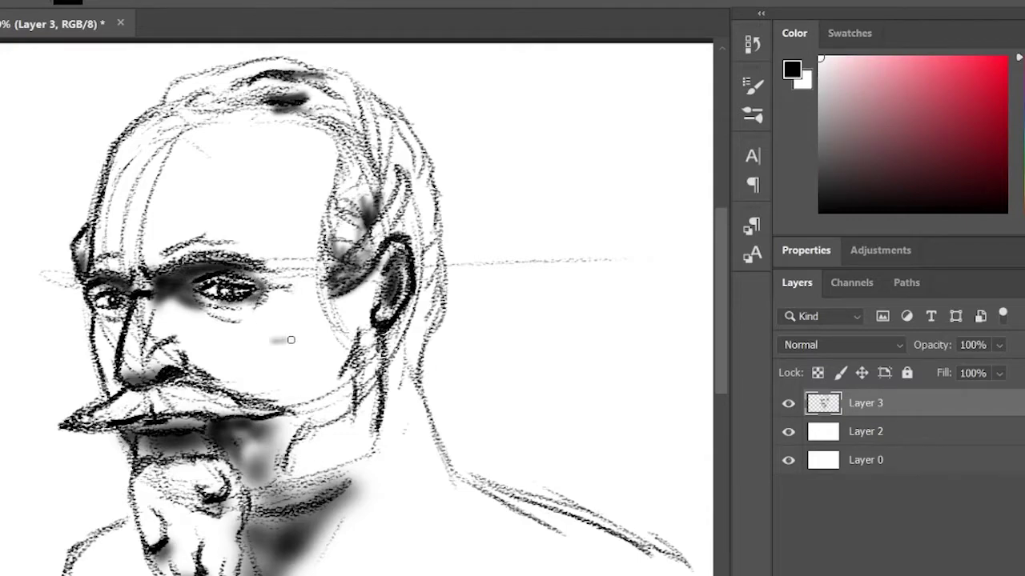
Add soft shading marks on the cheekbone and jaw corner, and shade the neck below the ear and jaw.
{"action": "mouse_move", "coordinate": [289, 337]}
{"action": "left_mouse_down"}
{"action": "mouse_move", "coordinate": [229, 329]}
{"action": "mouse_move", "coordinate": [266, 336]}
{"action": "left_mouse_up"}
{"action": "mouse_move", "coordinate": [332, 396]}
{"action": "left_mouse_down"}
{"action": "mouse_move", "coordinate": [310, 401]}
{"action": "mouse_move", "coordinate": [316, 424]}
{"action": "left_mouse_up"}
{"action": "left_click_drag", "start_coordinate": [404, 439], "coordinate": [391, 376]}
{"action": "left_click_drag", "start_coordinate": [399, 324], "coordinate": [401, 422]}
{"action": "left_click_drag", "start_coordinate": [393, 489], "coordinate": [421, 308]}
{"action": "left_click_drag", "start_coordinate": [352, 319], "coordinate": [386, 304]}
{"action": "mouse_move", "coordinate": [404, 252]}
{"action": "left_mouse_down"}
{"action": "mouse_move", "coordinate": [361, 340]}
{"action": "mouse_move", "coordinate": [304, 393]}
{"action": "left_mouse_up"}
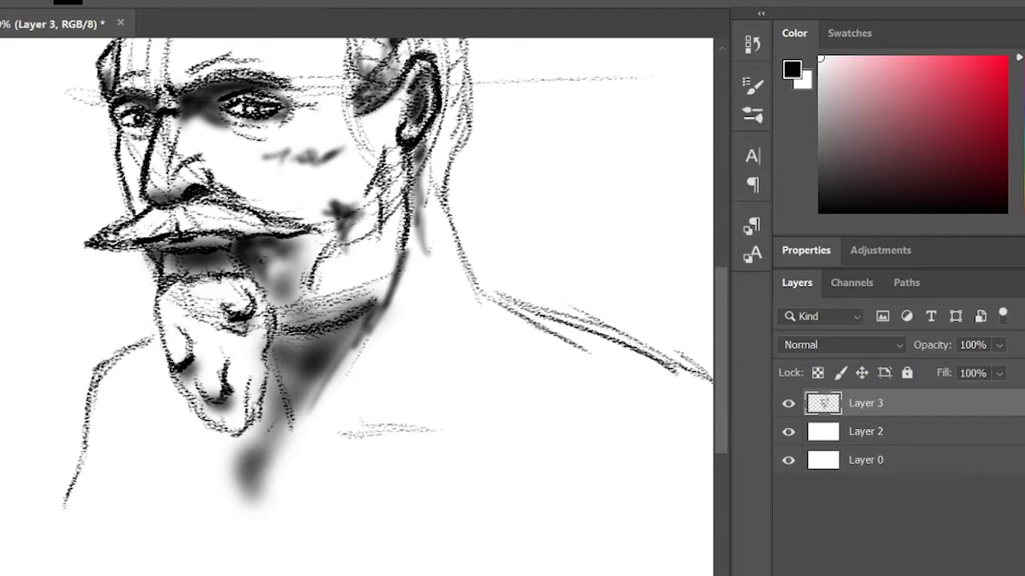
Deepen the neck shadow beneath the jaw and around both sides of the goatee tip.
{"action": "left_click_drag", "start_coordinate": [277, 392], "coordinate": [264, 424]}
{"action": "mouse_move", "coordinate": [271, 396]}
{"action": "left_mouse_down"}
{"action": "mouse_move", "coordinate": [256, 434]}
{"action": "mouse_move", "coordinate": [206, 436]}
{"action": "mouse_move", "coordinate": [189, 412]}
{"action": "left_mouse_up"}
{"action": "key", "text": "ctrl+z"}
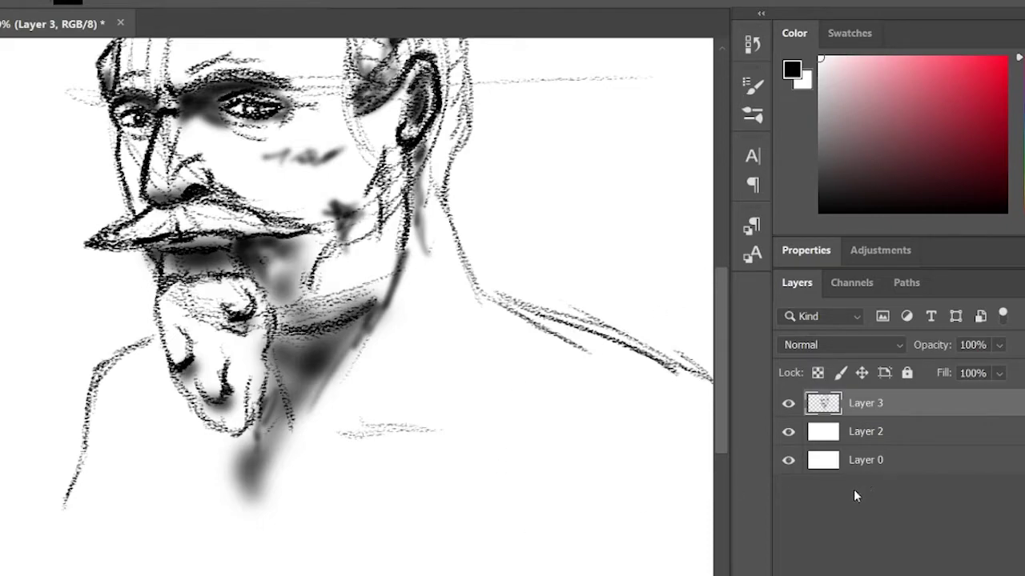
{"action": "mouse_move", "coordinate": [276, 392]}
{"action": "left_mouse_down"}
{"action": "mouse_move", "coordinate": [272, 349]}
{"action": "mouse_move", "coordinate": [288, 341]}
{"action": "mouse_move", "coordinate": [270, 397]}
{"action": "mouse_move", "coordinate": [288, 351]}
{"action": "mouse_move", "coordinate": [344, 329]}
{"action": "mouse_move", "coordinate": [289, 374]}
{"action": "mouse_move", "coordinate": [240, 468]}
{"action": "mouse_move", "coordinate": [175, 400]}
{"action": "mouse_move", "coordinate": [164, 429]}
{"action": "mouse_move", "coordinate": [178, 417]}
{"action": "mouse_move", "coordinate": [224, 429]}
{"action": "mouse_move", "coordinate": [308, 392]}
{"action": "mouse_move", "coordinate": [376, 317]}
{"action": "mouse_move", "coordinate": [347, 337]}
{"action": "left_mouse_up"}
Sketch forehead wrinkles and an angular temple plane, and add textured strokes over the cheekbone shading.
{"action": "left_click_drag", "start_coordinate": [482, 304], "coordinate": [450, 509]}
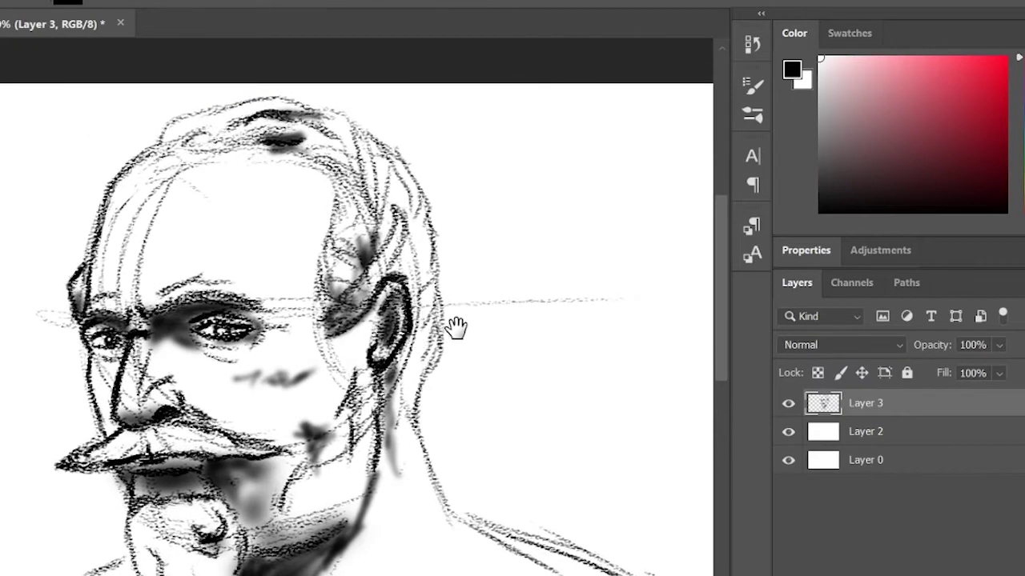
{"action": "left_click", "coordinate": [469, 403], "text": "alt"}
{"action": "left_click", "coordinate": [478, 393], "text": "alt"}
{"action": "left_click", "coordinate": [286, 327]}
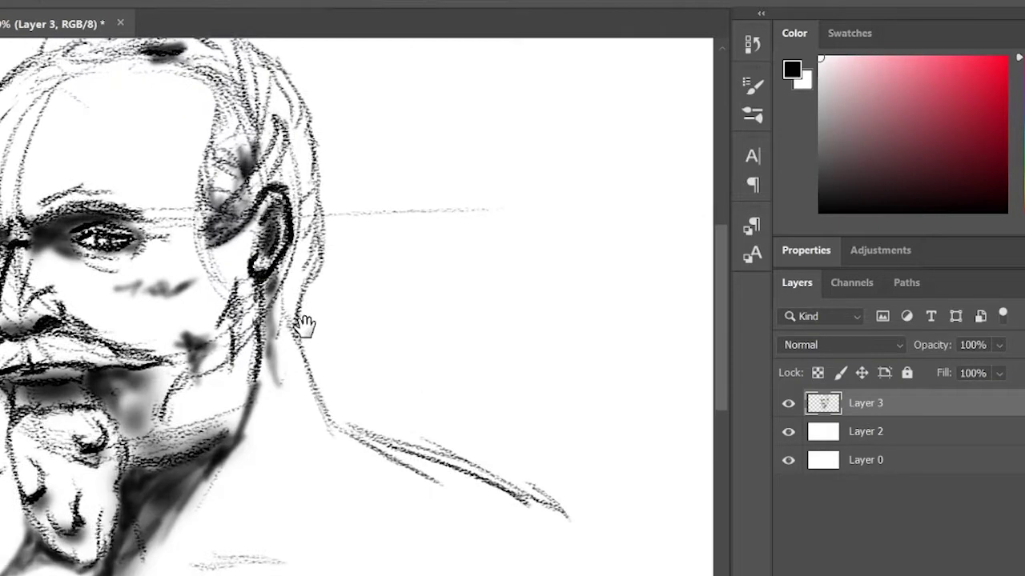
{"action": "left_click_drag", "start_coordinate": [304, 328], "coordinate": [574, 488]}
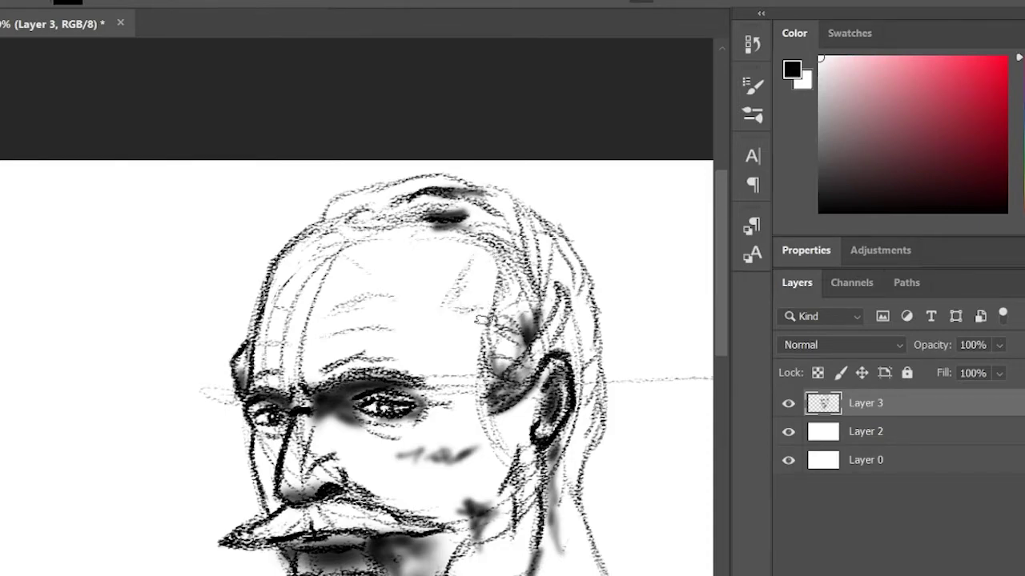
{"action": "left_click_drag", "start_coordinate": [492, 475], "coordinate": [466, 316]}
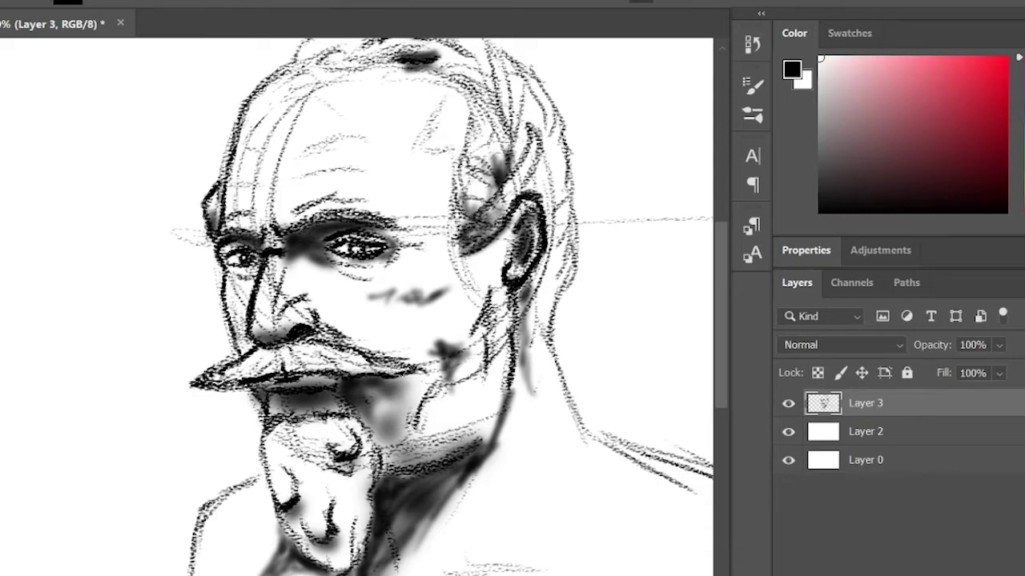
{"action": "left_click_drag", "start_coordinate": [372, 295], "coordinate": [448, 292]}
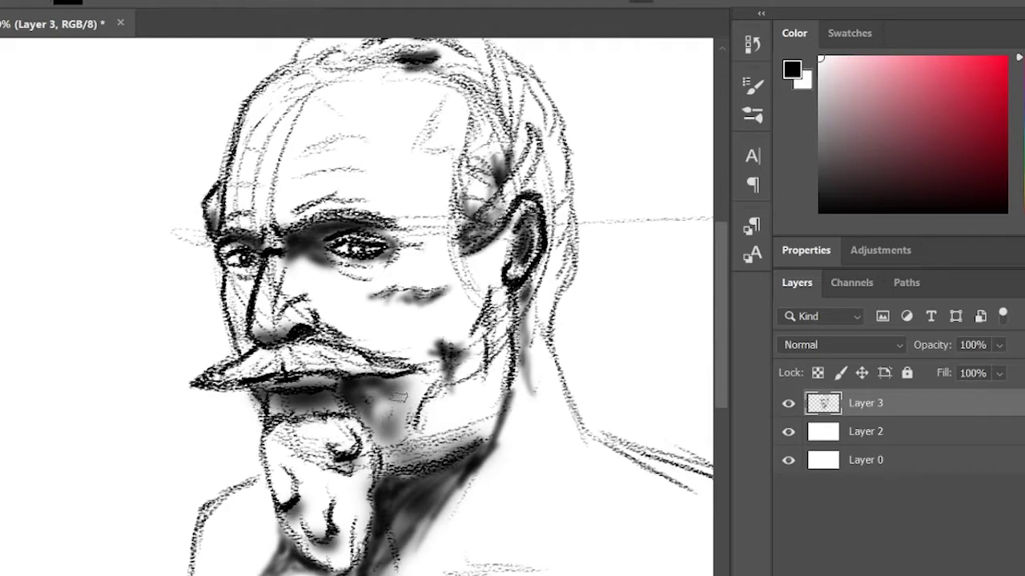
Darken the far shoulder contour and the back-of-neck line running down into the near shoulder with bold strokes.
{"action": "left_click_drag", "start_coordinate": [377, 541], "coordinate": [396, 382]}
{"action": "mouse_move", "coordinate": [282, 275]}
{"action": "left_mouse_down"}
{"action": "mouse_move", "coordinate": [281, 320]}
{"action": "mouse_move", "coordinate": [315, 391]}
{"action": "mouse_move", "coordinate": [363, 413]}
{"action": "mouse_move", "coordinate": [392, 384]}
{"action": "left_mouse_up"}
{"action": "mouse_move", "coordinate": [289, 319]}
{"action": "left_mouse_down"}
{"action": "mouse_move", "coordinate": [224, 352]}
{"action": "mouse_move", "coordinate": [182, 492]}
{"action": "left_mouse_up"}
{"action": "left_click_drag", "start_coordinate": [633, 286], "coordinate": [461, 401]}
{"action": "mouse_move", "coordinate": [357, 294]}
{"action": "left_mouse_down"}
{"action": "mouse_move", "coordinate": [417, 413]}
{"action": "mouse_move", "coordinate": [286, 302]}
{"action": "mouse_move", "coordinate": [451, 372]}
{"action": "left_mouse_up"}
{"action": "left_click_drag", "start_coordinate": [260, 425], "coordinate": [529, 488]}
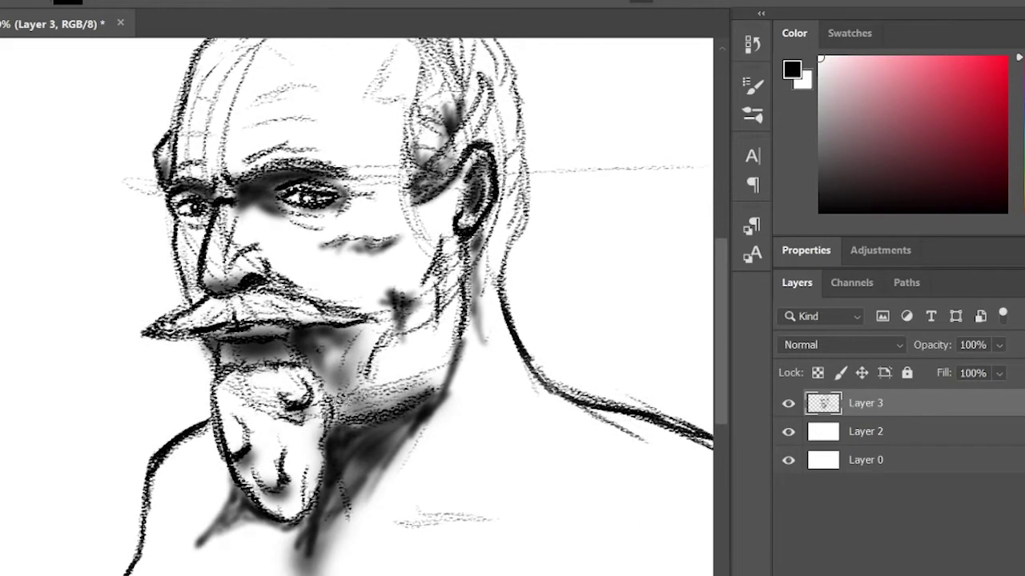
Thicken the outlines of the goatee, the moustache's far tip and the far cheek.
{"action": "mouse_move", "coordinate": [327, 432]}
{"action": "left_mouse_down"}
{"action": "mouse_move", "coordinate": [317, 486]}
{"action": "mouse_move", "coordinate": [287, 522]}
{"action": "left_mouse_up"}
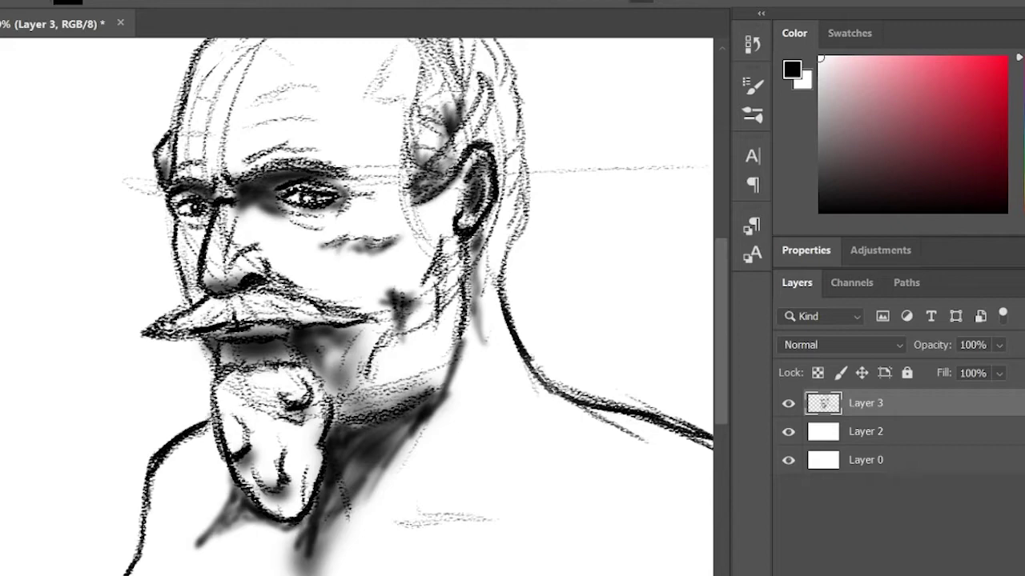
{"action": "mouse_move", "coordinate": [218, 433]}
{"action": "left_mouse_down"}
{"action": "mouse_move", "coordinate": [204, 337]}
{"action": "mouse_move", "coordinate": [216, 442]}
{"action": "left_mouse_up"}
{"action": "mouse_move", "coordinate": [194, 333]}
{"action": "left_mouse_down"}
{"action": "mouse_move", "coordinate": [146, 333]}
{"action": "mouse_move", "coordinate": [192, 300]}
{"action": "mouse_move", "coordinate": [173, 245]}
{"action": "mouse_move", "coordinate": [174, 200]}
{"action": "left_mouse_up"}
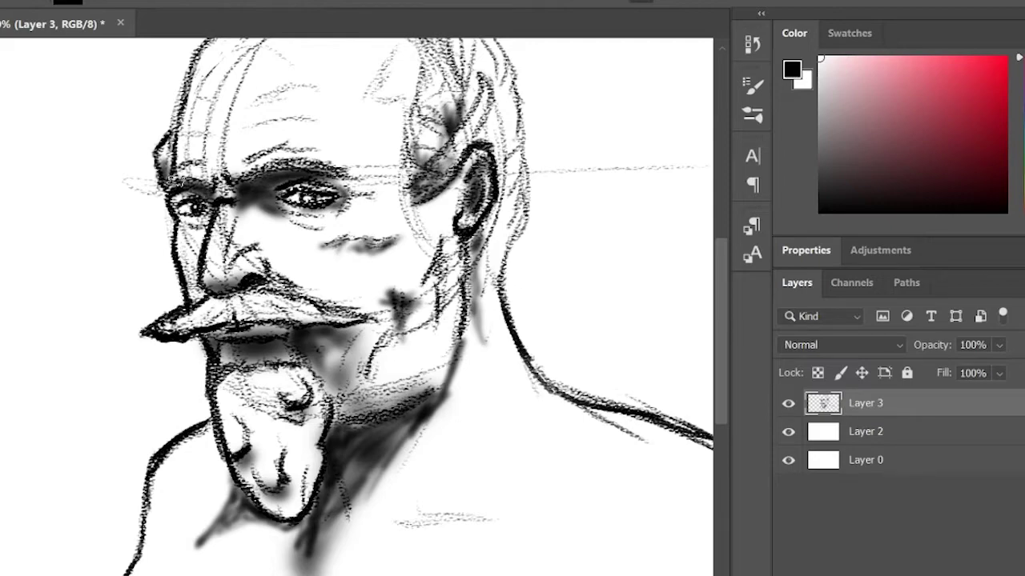
Reinforce the forehead, crown and back-of-head contour with a bold black outline.
{"action": "left_click_drag", "start_coordinate": [266, 136], "coordinate": [316, 294]}
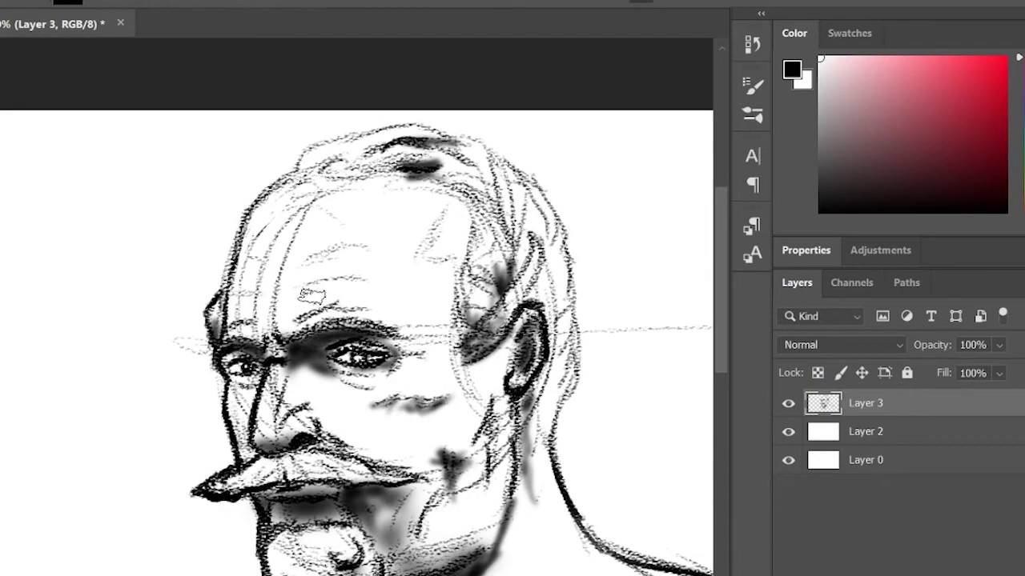
{"action": "mouse_move", "coordinate": [223, 287]}
{"action": "left_mouse_down"}
{"action": "mouse_move", "coordinate": [238, 236]}
{"action": "mouse_move", "coordinate": [290, 178]}
{"action": "left_mouse_up"}
{"action": "left_click_drag", "start_coordinate": [359, 160], "coordinate": [339, 294]}
{"action": "mouse_move", "coordinate": [270, 307]}
{"action": "left_mouse_down"}
{"action": "mouse_move", "coordinate": [338, 268]}
{"action": "mouse_move", "coordinate": [417, 255]}
{"action": "mouse_move", "coordinate": [463, 271]}
{"action": "mouse_move", "coordinate": [544, 335]}
{"action": "mouse_move", "coordinate": [511, 229]}
{"action": "mouse_move", "coordinate": [525, 384]}
{"action": "mouse_move", "coordinate": [490, 521]}
{"action": "mouse_move", "coordinate": [498, 211]}
{"action": "mouse_move", "coordinate": [453, 339]}
{"action": "left_mouse_up"}
{"action": "left_click", "coordinate": [453, 338], "text": "alt"}
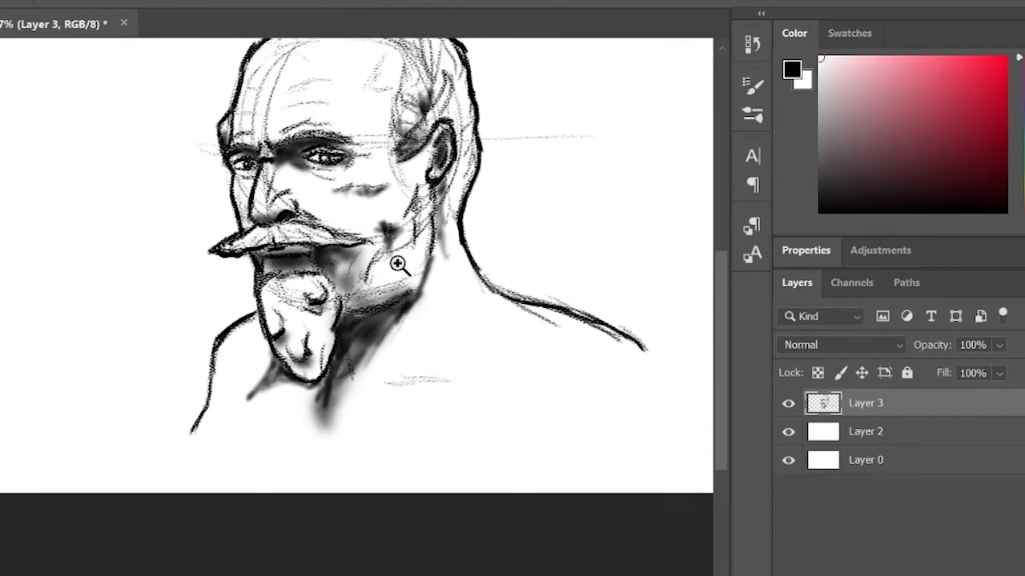
Strengthen the upper edge of the moustache and the lines around the nose with heavy strokes.
{"action": "left_click", "coordinate": [396, 264], "text": "ctrl"}
{"action": "left_click", "coordinate": [395, 264], "text": "ctrl"}
{"action": "left_click_drag", "start_coordinate": [404, 272], "coordinate": [603, 414]}
{"action": "left_click", "coordinate": [432, 341], "text": "alt"}
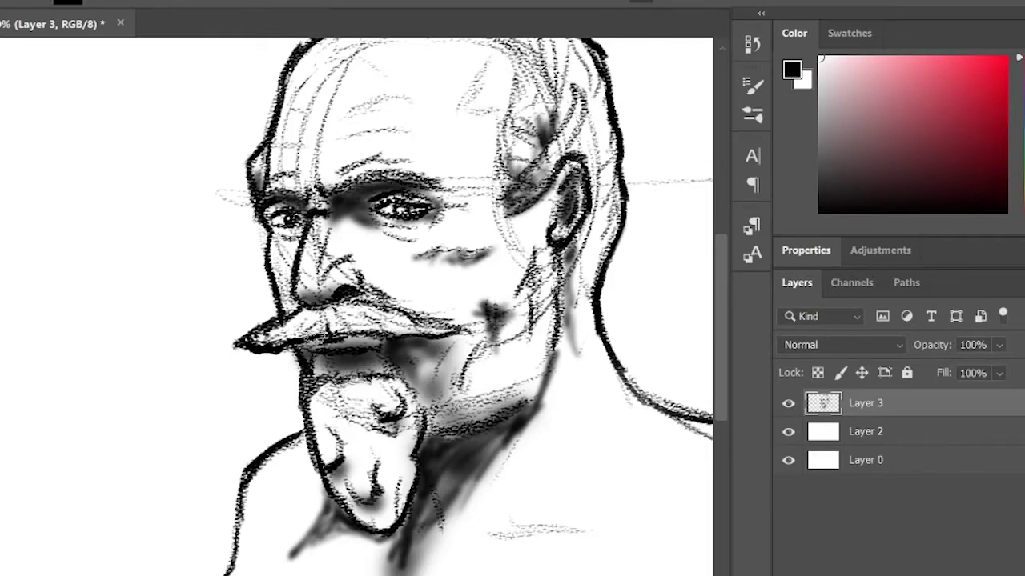
{"action": "mouse_move", "coordinate": [309, 230]}
{"action": "left_mouse_down"}
{"action": "mouse_move", "coordinate": [296, 272]}
{"action": "mouse_move", "coordinate": [308, 305]}
{"action": "mouse_move", "coordinate": [361, 283]}
{"action": "left_mouse_up"}
{"action": "left_click_drag", "start_coordinate": [462, 340], "coordinate": [344, 325]}
{"action": "mouse_move", "coordinate": [272, 292]}
{"action": "left_mouse_down"}
{"action": "mouse_move", "coordinate": [356, 322]}
{"action": "mouse_move", "coordinate": [284, 298]}
{"action": "left_mouse_up"}
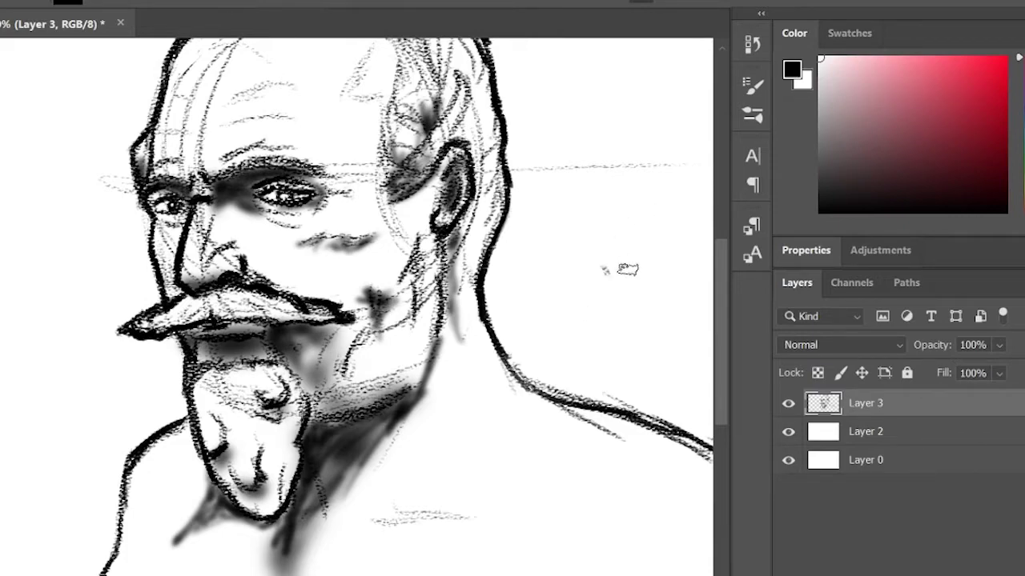
Darken the hair strands above the ear and the edge of the temple hairline.
{"action": "left_click", "coordinate": [473, 435], "text": "alt"}
{"action": "left_click_drag", "start_coordinate": [590, 343], "coordinate": [448, 331]}
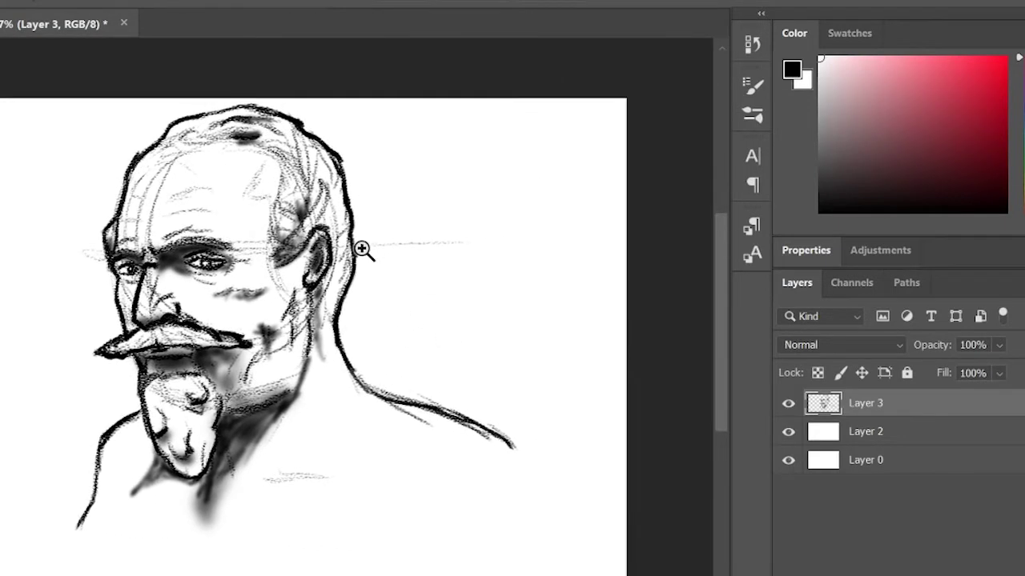
{"action": "left_click", "coordinate": [239, 169], "text": "ctrl"}
{"action": "left_click_drag", "start_coordinate": [232, 164], "coordinate": [305, 228]}
{"action": "mouse_move", "coordinate": [236, 196]}
{"action": "left_mouse_down"}
{"action": "mouse_move", "coordinate": [216, 199]}
{"action": "mouse_move", "coordinate": [308, 183]}
{"action": "mouse_move", "coordinate": [280, 195]}
{"action": "left_mouse_up"}
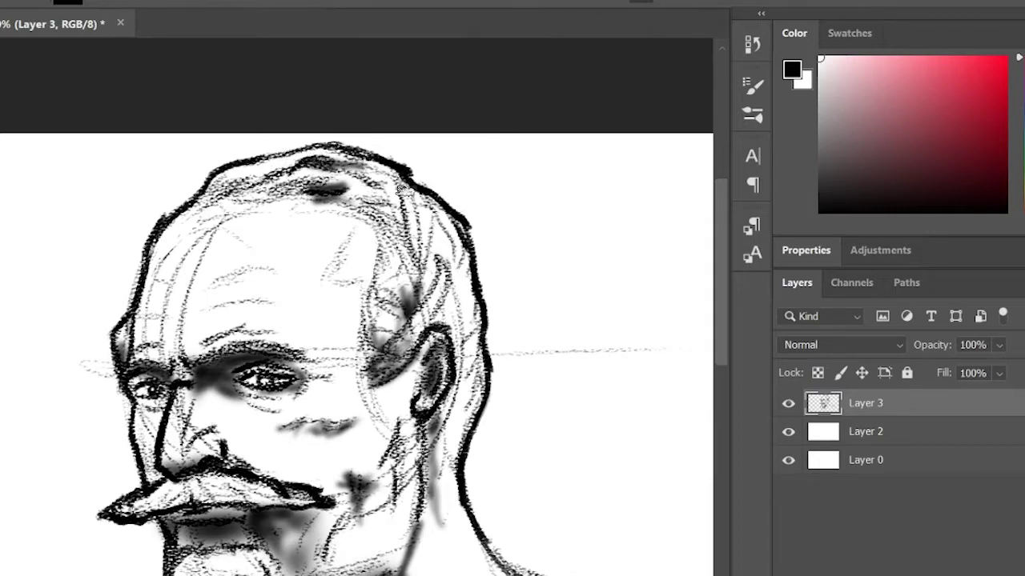
{"action": "left_click_drag", "start_coordinate": [403, 174], "coordinate": [410, 298]}
{"action": "left_click_drag", "start_coordinate": [435, 205], "coordinate": [419, 324]}
{"action": "mouse_move", "coordinate": [443, 266]}
{"action": "left_mouse_down"}
{"action": "mouse_move", "coordinate": [373, 352]}
{"action": "mouse_move", "coordinate": [425, 326]}
{"action": "mouse_move", "coordinate": [471, 378]}
{"action": "left_mouse_up"}
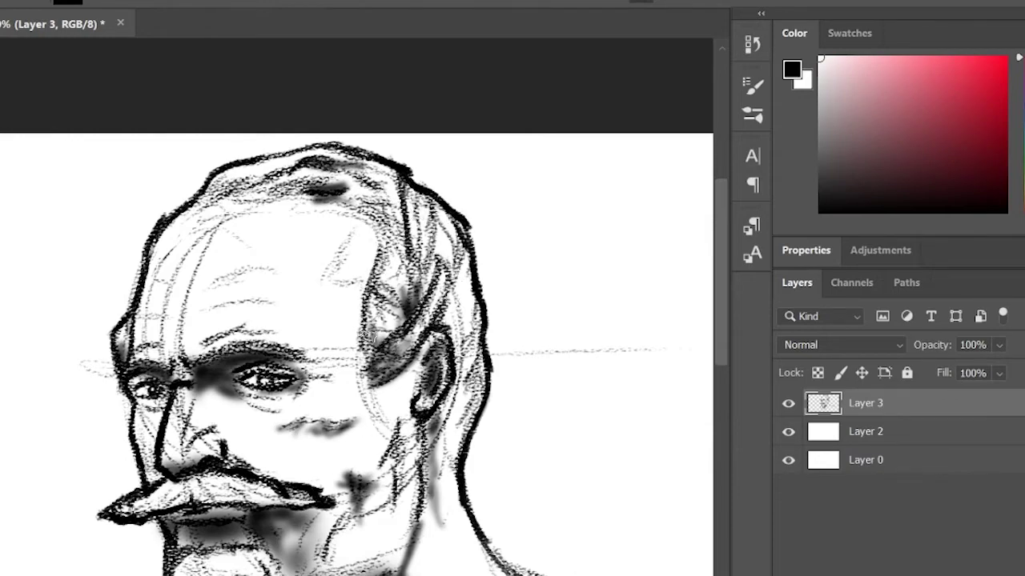
Sketch the neck muscle line below the ear and deepen the narrow shadow behind the jaw.
{"action": "scroll", "coordinate": [413, 276], "scroll_direction": "down", "scroll_amount": 5}
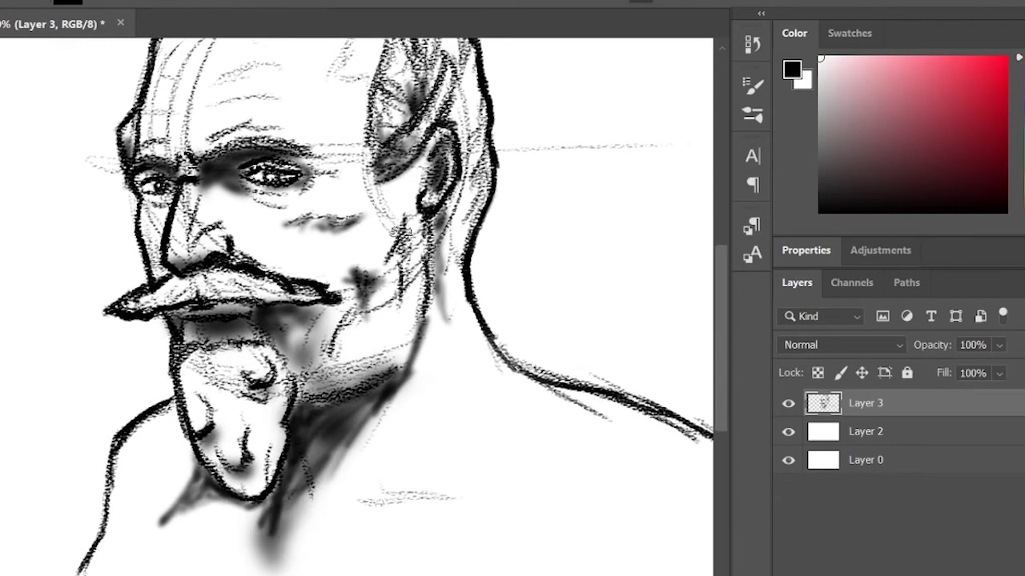
{"action": "mouse_move", "coordinate": [440, 319]}
{"action": "left_mouse_down"}
{"action": "mouse_move", "coordinate": [412, 378]}
{"action": "mouse_move", "coordinate": [407, 350]}
{"action": "left_mouse_up"}
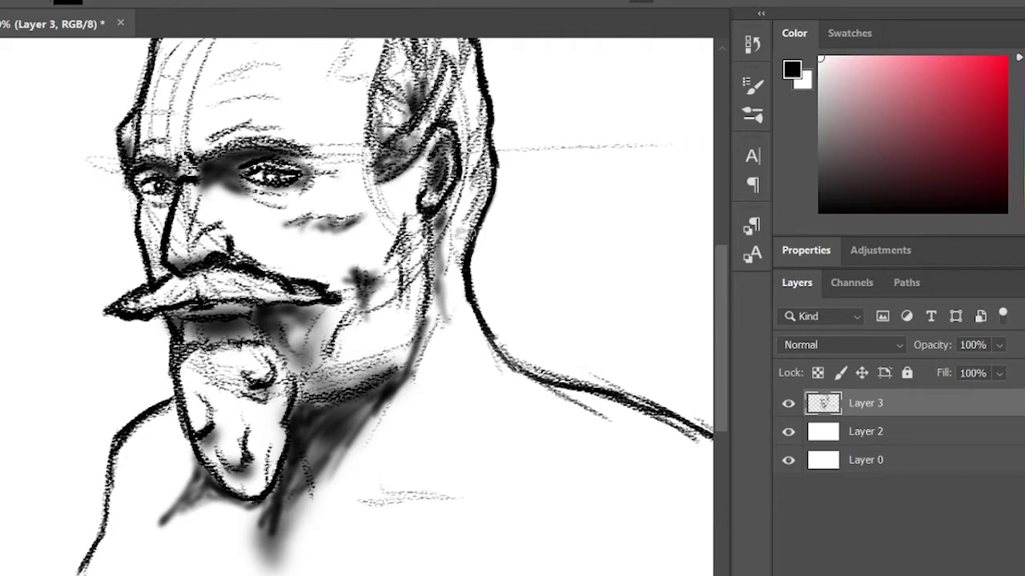
{"action": "left_click_drag", "start_coordinate": [443, 239], "coordinate": [441, 312]}
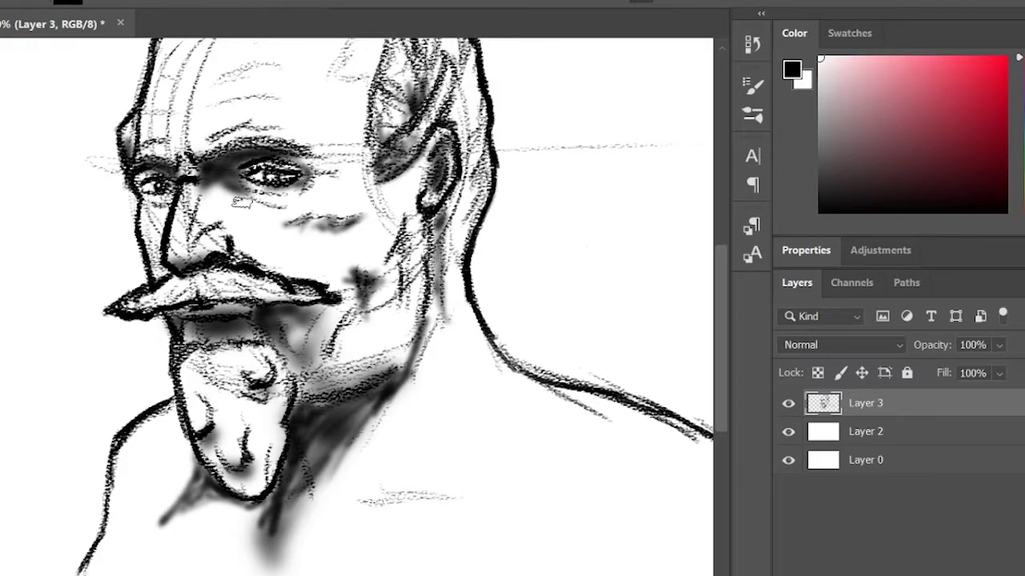
Paint a flat pale peach skin tone over the forehead, nose, cheeks and jaw on a new layer beneath the sketch.
{"action": "left_click_drag", "start_coordinate": [310, 108], "coordinate": [275, 305]}
{"action": "left_click_drag", "start_coordinate": [184, 264], "coordinate": [229, 258]}
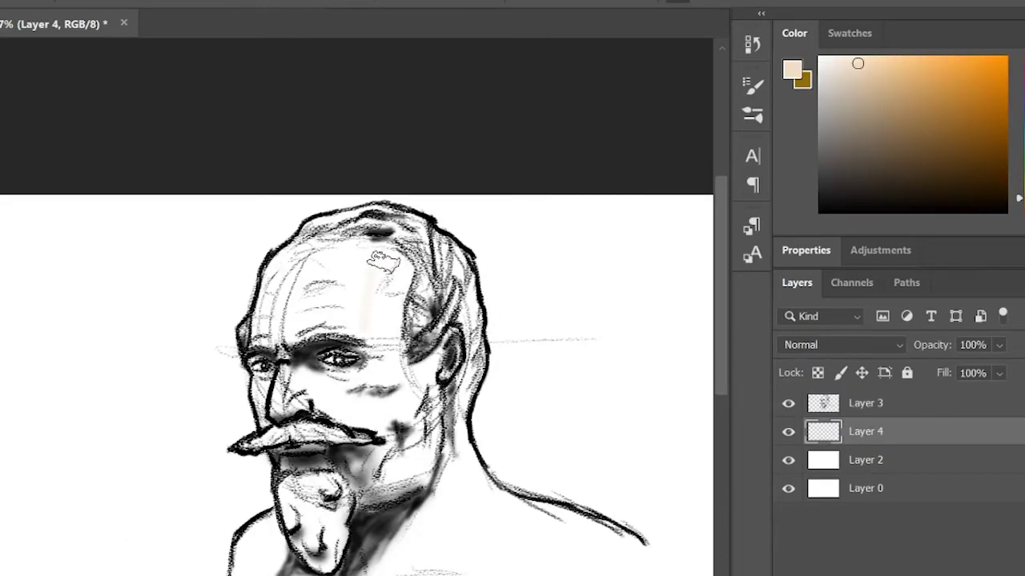
{"action": "mouse_move", "coordinate": [381, 264]}
{"action": "left_mouse_down"}
{"action": "mouse_move", "coordinate": [366, 324]}
{"action": "mouse_move", "coordinate": [392, 263]}
{"action": "mouse_move", "coordinate": [289, 255]}
{"action": "mouse_move", "coordinate": [276, 303]}
{"action": "left_mouse_up"}
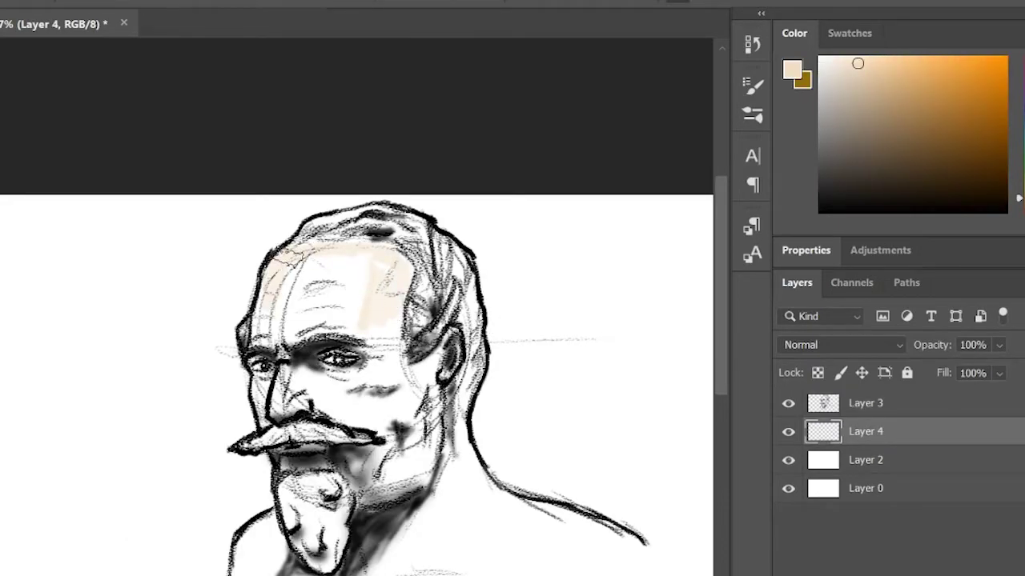
{"action": "mouse_move", "coordinate": [401, 258]}
{"action": "left_mouse_down"}
{"action": "mouse_move", "coordinate": [344, 296]}
{"action": "mouse_move", "coordinate": [297, 288]}
{"action": "mouse_move", "coordinate": [264, 320]}
{"action": "mouse_move", "coordinate": [277, 344]}
{"action": "mouse_move", "coordinate": [308, 324]}
{"action": "mouse_move", "coordinate": [324, 261]}
{"action": "mouse_move", "coordinate": [320, 332]}
{"action": "mouse_move", "coordinate": [380, 311]}
{"action": "mouse_move", "coordinate": [389, 384]}
{"action": "mouse_move", "coordinate": [304, 375]}
{"action": "left_mouse_up"}
{"action": "mouse_move", "coordinate": [284, 384]}
{"action": "left_mouse_down"}
{"action": "mouse_move", "coordinate": [356, 408]}
{"action": "mouse_move", "coordinate": [352, 416]}
{"action": "mouse_move", "coordinate": [320, 380]}
{"action": "left_mouse_up"}
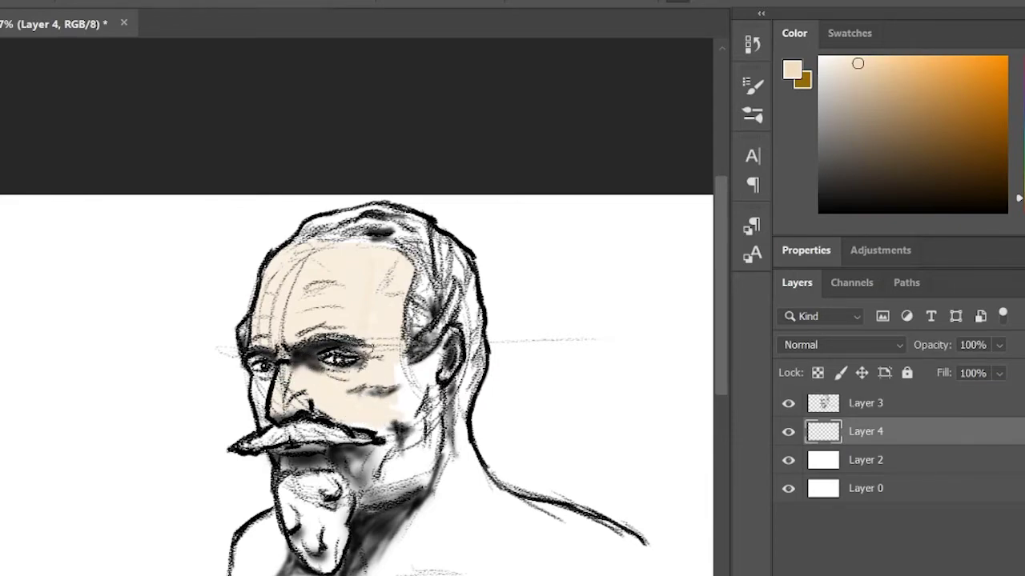
{"action": "mouse_move", "coordinate": [413, 405]}
{"action": "left_mouse_down"}
{"action": "mouse_move", "coordinate": [369, 403]}
{"action": "mouse_move", "coordinate": [436, 367]}
{"action": "mouse_move", "coordinate": [419, 406]}
{"action": "mouse_move", "coordinate": [361, 417]}
{"action": "mouse_move", "coordinate": [401, 443]}
{"action": "mouse_move", "coordinate": [395, 423]}
{"action": "mouse_move", "coordinate": [386, 490]}
{"action": "mouse_move", "coordinate": [360, 449]}
{"action": "left_mouse_up"}
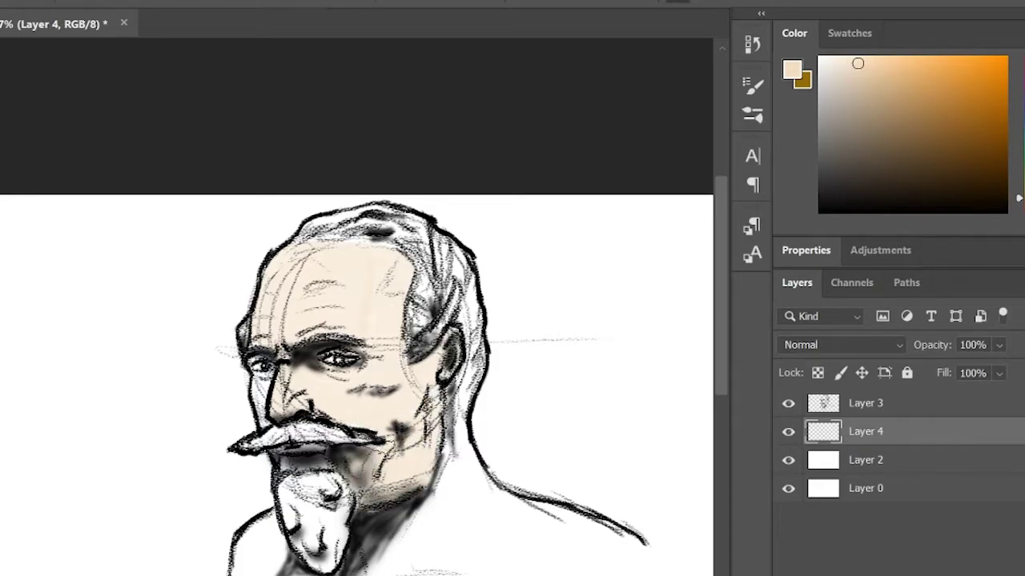
{"action": "scroll", "coordinate": [281, 386], "scroll_direction": "up", "scroll_amount": 5}
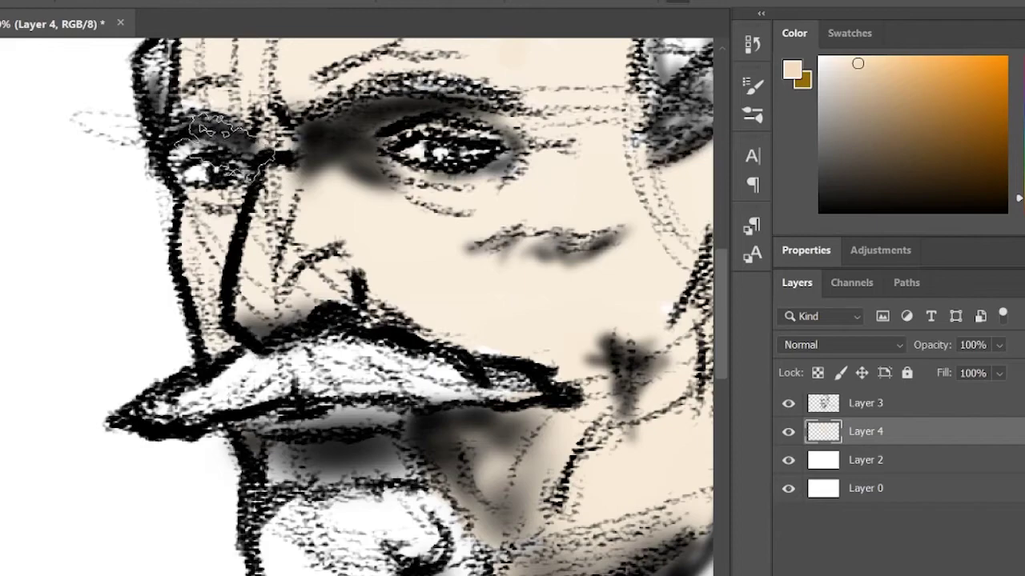
{"action": "scroll", "coordinate": [451, 350], "scroll_direction": "down", "scroll_amount": 8}
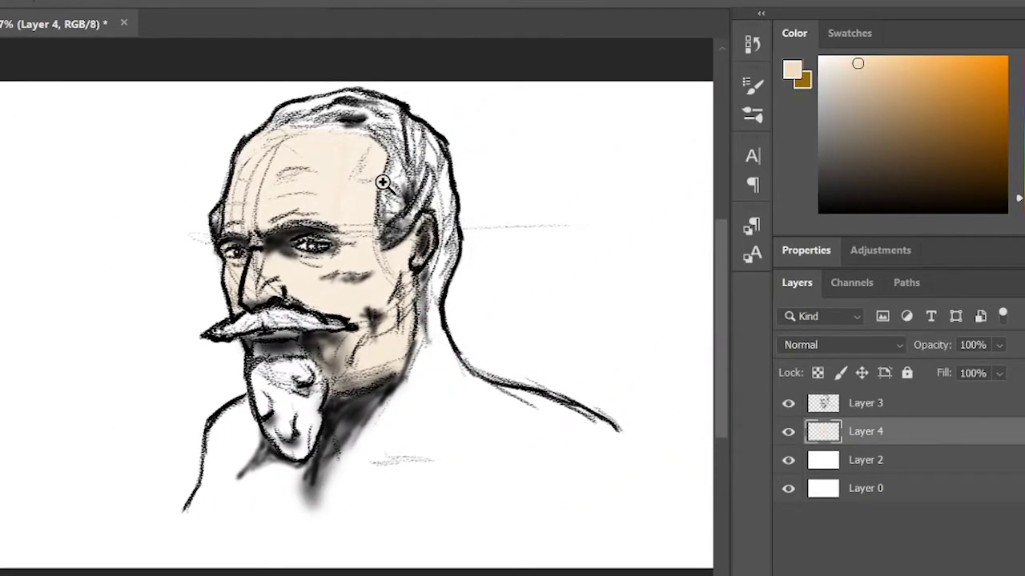
Extend the pale peach base colour over the neck, both shoulders and the upper chest.
{"action": "left_click_drag", "start_coordinate": [463, 419], "coordinate": [410, 429]}
{"action": "mouse_move", "coordinate": [381, 357]}
{"action": "left_mouse_down"}
{"action": "mouse_move", "coordinate": [418, 425]}
{"action": "mouse_move", "coordinate": [376, 357]}
{"action": "mouse_move", "coordinate": [354, 415]}
{"action": "mouse_move", "coordinate": [410, 405]}
{"action": "mouse_move", "coordinate": [418, 393]}
{"action": "mouse_move", "coordinate": [555, 442]}
{"action": "mouse_move", "coordinate": [549, 465]}
{"action": "mouse_move", "coordinate": [492, 485]}
{"action": "mouse_move", "coordinate": [486, 411]}
{"action": "mouse_move", "coordinate": [456, 412]}
{"action": "mouse_move", "coordinate": [428, 473]}
{"action": "mouse_move", "coordinate": [398, 453]}
{"action": "mouse_move", "coordinate": [364, 401]}
{"action": "mouse_move", "coordinate": [318, 457]}
{"action": "mouse_move", "coordinate": [346, 417]}
{"action": "mouse_move", "coordinate": [330, 462]}
{"action": "mouse_move", "coordinate": [285, 476]}
{"action": "left_mouse_up"}
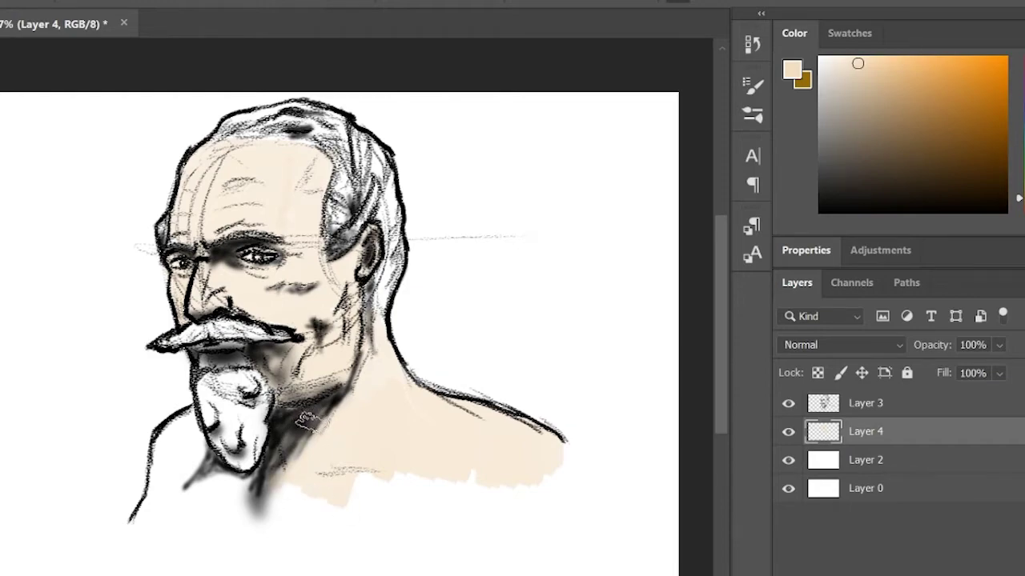
{"action": "mouse_move", "coordinate": [294, 432]}
{"action": "left_mouse_down"}
{"action": "mouse_move", "coordinate": [261, 486]}
{"action": "mouse_move", "coordinate": [210, 485]}
{"action": "mouse_move", "coordinate": [175, 510]}
{"action": "mouse_move", "coordinate": [137, 516]}
{"action": "mouse_move", "coordinate": [172, 440]}
{"action": "mouse_move", "coordinate": [196, 472]}
{"action": "left_mouse_up"}
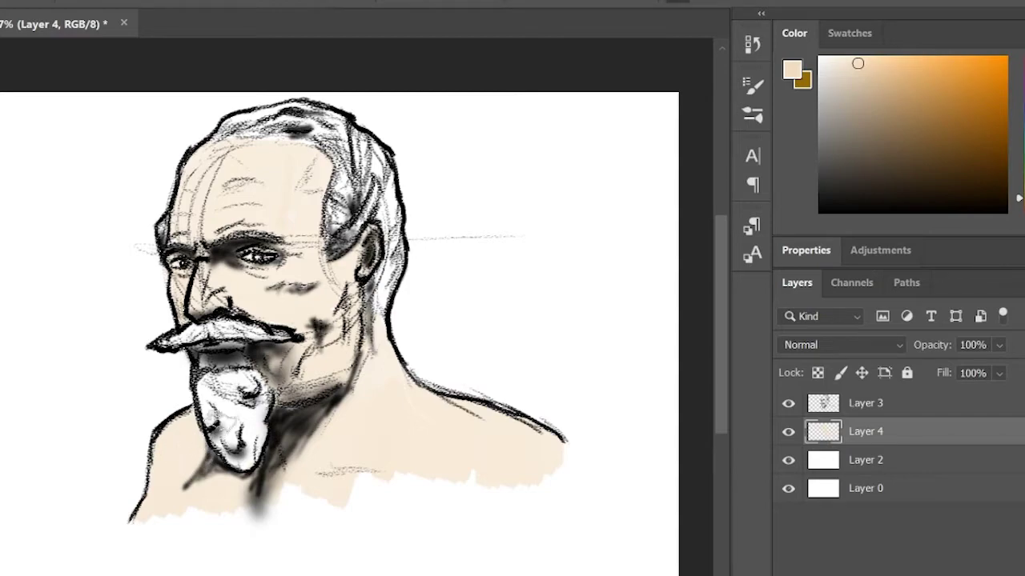
{"action": "left_click_drag", "start_coordinate": [284, 487], "coordinate": [222, 513]}
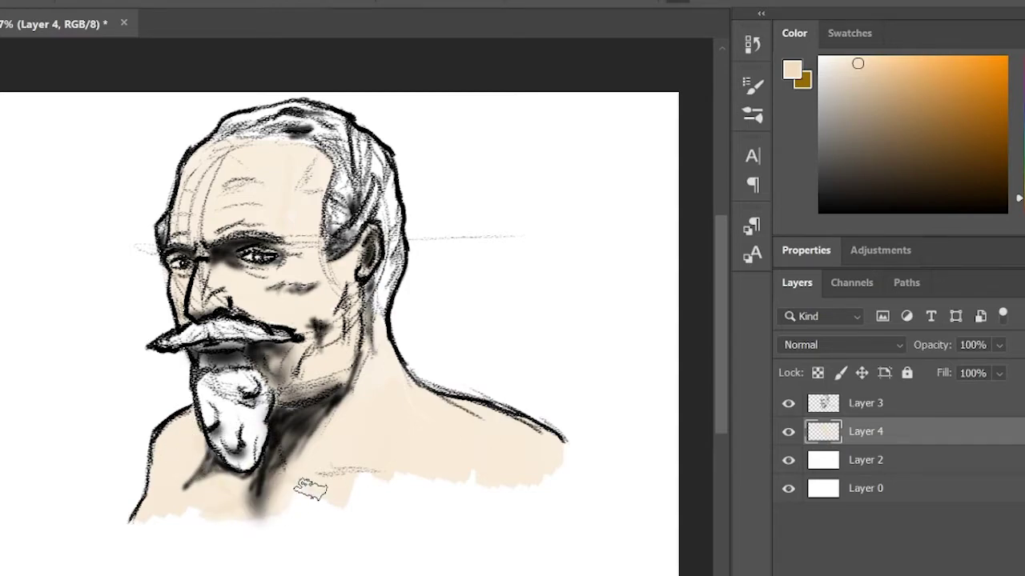
{"action": "mouse_move", "coordinate": [311, 490]}
{"action": "left_mouse_down"}
{"action": "mouse_move", "coordinate": [173, 524]}
{"action": "mouse_move", "coordinate": [282, 501]}
{"action": "mouse_move", "coordinate": [303, 506]}
{"action": "mouse_move", "coordinate": [301, 492]}
{"action": "mouse_move", "coordinate": [318, 490]}
{"action": "mouse_move", "coordinate": [360, 506]}
{"action": "mouse_move", "coordinate": [395, 467]}
{"action": "mouse_move", "coordinate": [424, 466]}
{"action": "mouse_move", "coordinate": [430, 423]}
{"action": "mouse_move", "coordinate": [497, 500]}
{"action": "mouse_move", "coordinate": [546, 480]}
{"action": "mouse_move", "coordinate": [570, 483]}
{"action": "mouse_move", "coordinate": [520, 485]}
{"action": "left_mouse_up"}
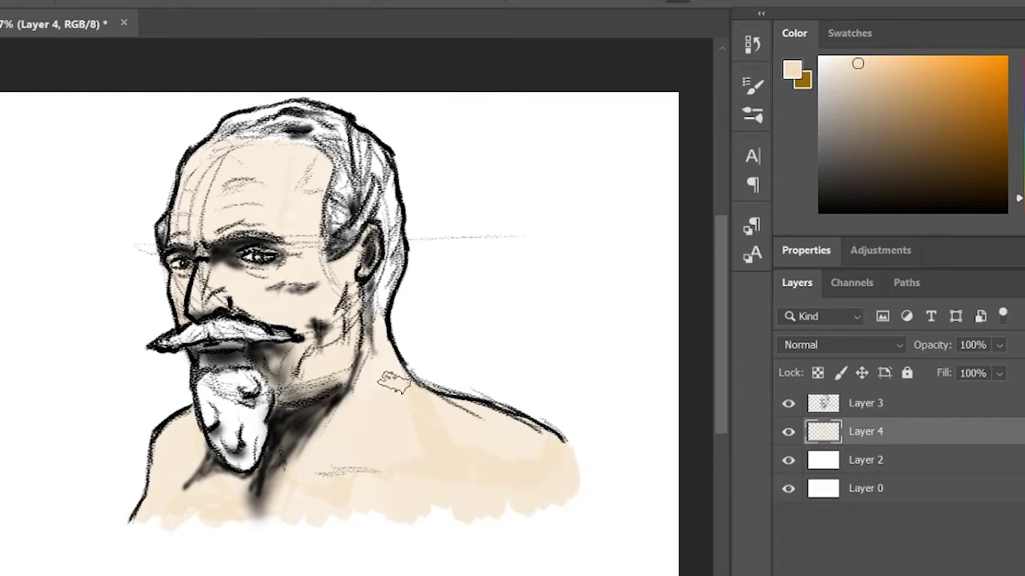
Brush another coat of the peach skin tone over the neck, shoulders, chest, forehead and cheeks to even out the base.
{"action": "mouse_move", "coordinate": [394, 382]}
{"action": "left_mouse_down"}
{"action": "mouse_move", "coordinate": [380, 415]}
{"action": "mouse_move", "coordinate": [360, 390]}
{"action": "mouse_move", "coordinate": [280, 468]}
{"action": "left_mouse_up"}
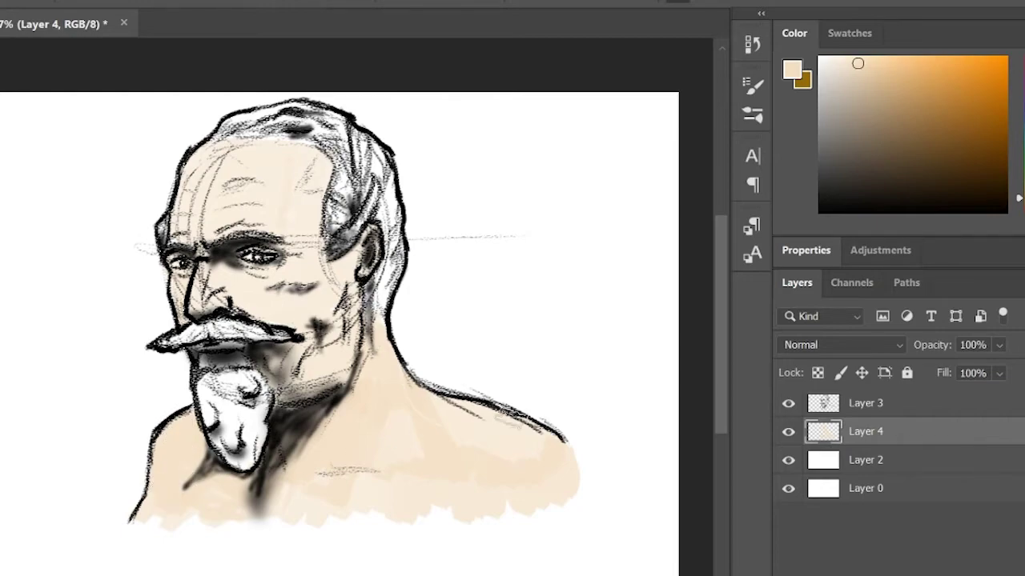
{"action": "mouse_move", "coordinate": [509, 419]}
{"action": "left_mouse_down"}
{"action": "mouse_move", "coordinate": [471, 416]}
{"action": "mouse_move", "coordinate": [530, 434]}
{"action": "mouse_move", "coordinate": [417, 483]}
{"action": "mouse_move", "coordinate": [366, 391]}
{"action": "mouse_move", "coordinate": [344, 515]}
{"action": "mouse_move", "coordinate": [152, 486]}
{"action": "left_mouse_up"}
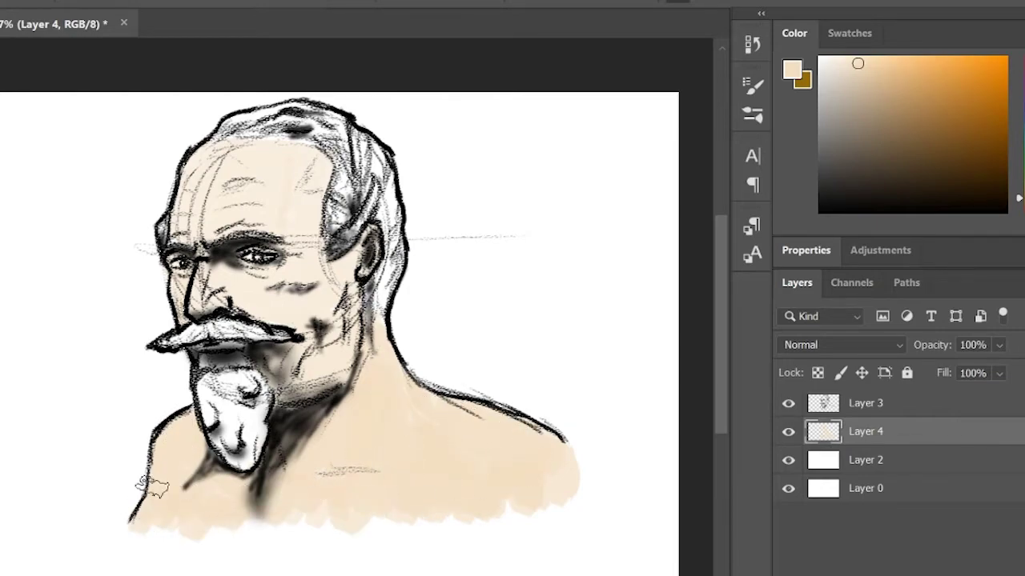
{"action": "mouse_move", "coordinate": [306, 152]}
{"action": "left_mouse_down"}
{"action": "mouse_move", "coordinate": [267, 147]}
{"action": "mouse_move", "coordinate": [192, 172]}
{"action": "mouse_move", "coordinate": [189, 240]}
{"action": "mouse_move", "coordinate": [227, 192]}
{"action": "mouse_move", "coordinate": [209, 188]}
{"action": "mouse_move", "coordinate": [236, 212]}
{"action": "mouse_move", "coordinate": [293, 218]}
{"action": "mouse_move", "coordinate": [261, 163]}
{"action": "left_mouse_up"}
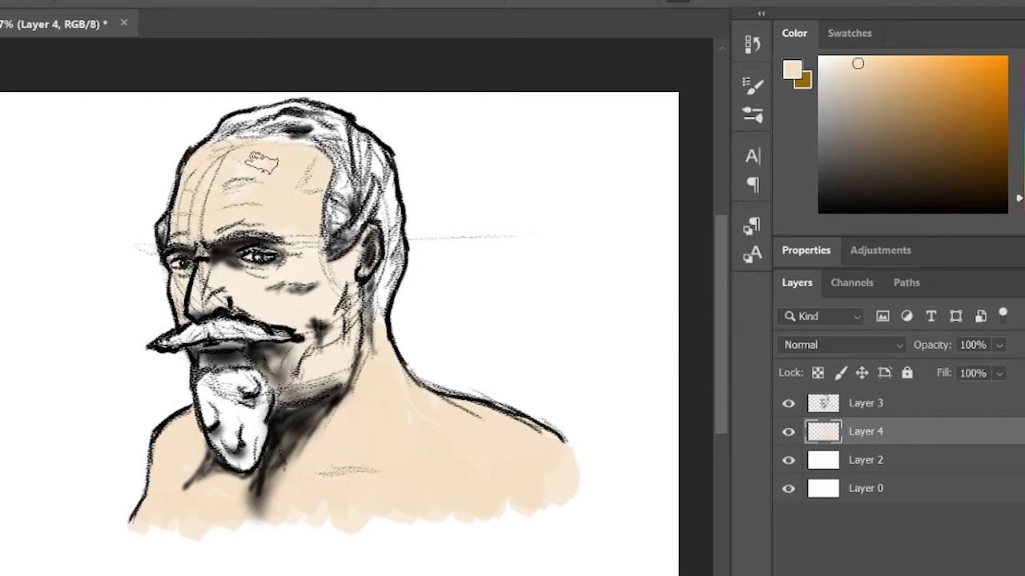
{"action": "left_click_drag", "start_coordinate": [227, 279], "coordinate": [239, 288]}
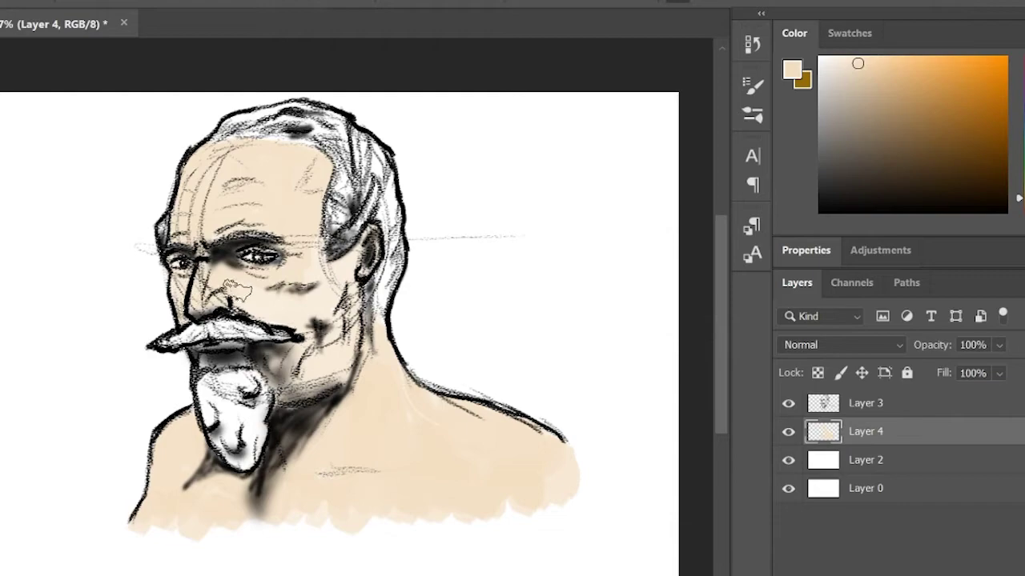
{"action": "left_click_drag", "start_coordinate": [306, 242], "coordinate": [327, 298]}
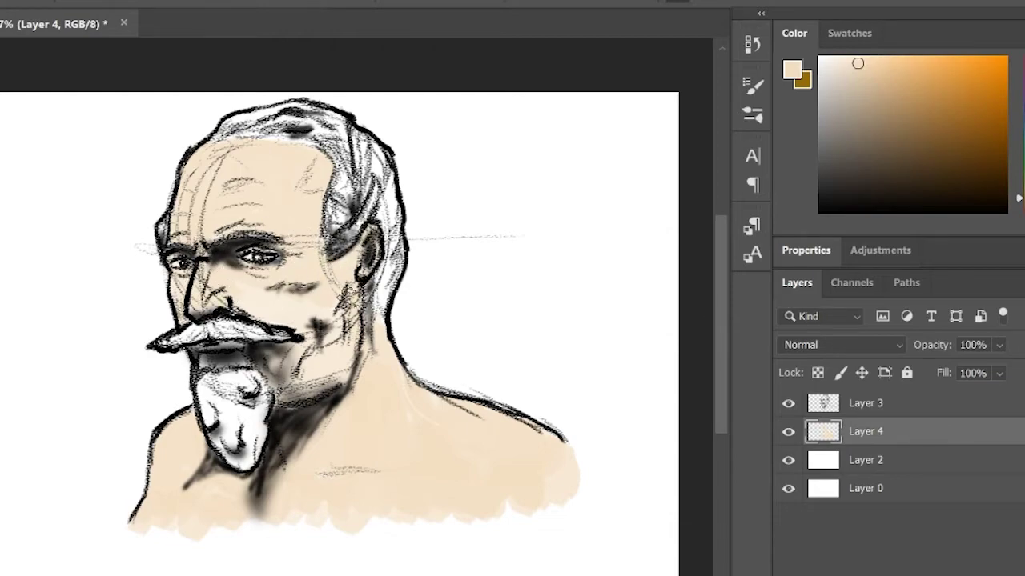
{"action": "left_click_drag", "start_coordinate": [256, 282], "coordinate": [288, 295]}
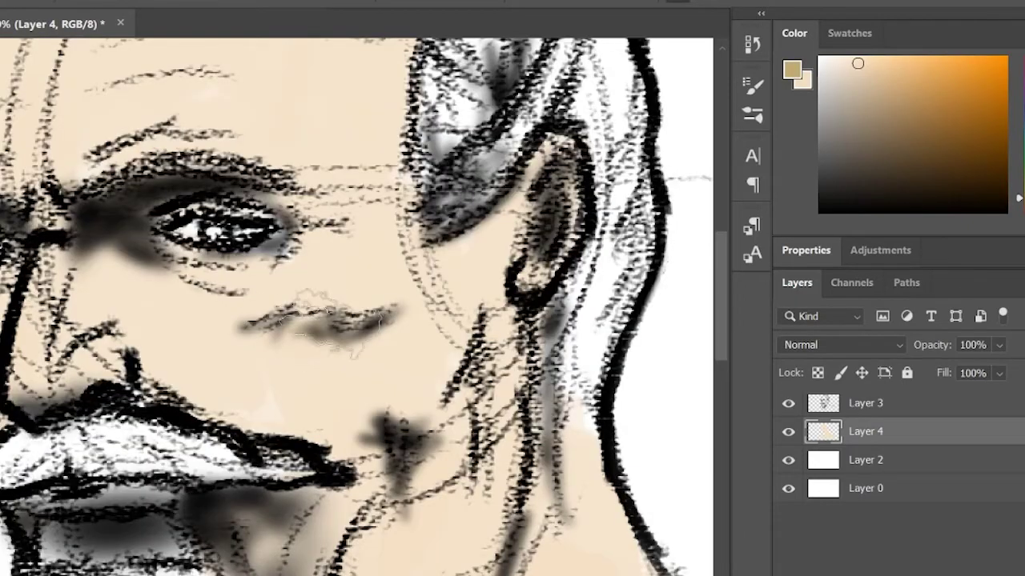
Add darker tan shading beneath the cheekbone marks, around both eyes and beside the nose bridge.
{"action": "mouse_move", "coordinate": [369, 320]}
{"action": "left_mouse_down"}
{"action": "mouse_move", "coordinate": [320, 314]}
{"action": "mouse_move", "coordinate": [304, 328]}
{"action": "left_mouse_up"}
{"action": "mouse_move", "coordinate": [125, 228]}
{"action": "left_mouse_down"}
{"action": "mouse_move", "coordinate": [98, 245]}
{"action": "mouse_move", "coordinate": [106, 215]}
{"action": "mouse_move", "coordinate": [198, 184]}
{"action": "mouse_move", "coordinate": [288, 196]}
{"action": "mouse_move", "coordinate": [308, 223]}
{"action": "mouse_move", "coordinate": [258, 258]}
{"action": "mouse_move", "coordinate": [218, 258]}
{"action": "mouse_move", "coordinate": [277, 249]}
{"action": "mouse_move", "coordinate": [105, 257]}
{"action": "mouse_move", "coordinate": [112, 240]}
{"action": "mouse_move", "coordinate": [121, 271]}
{"action": "mouse_move", "coordinate": [105, 271]}
{"action": "mouse_move", "coordinate": [152, 270]}
{"action": "mouse_move", "coordinate": [68, 266]}
{"action": "left_mouse_up"}
{"action": "left_click_drag", "start_coordinate": [263, 164], "coordinate": [414, 190]}
{"action": "left_click_drag", "start_coordinate": [151, 247], "coordinate": [112, 255]}
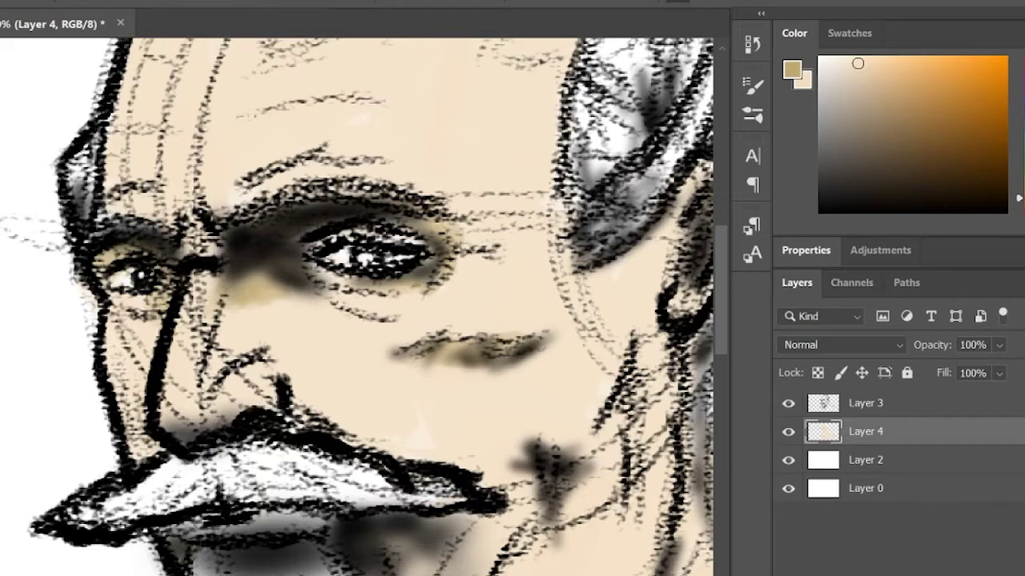
{"action": "mouse_move", "coordinate": [337, 288]}
{"action": "left_mouse_down"}
{"action": "mouse_move", "coordinate": [294, 297]}
{"action": "mouse_move", "coordinate": [242, 299]}
{"action": "mouse_move", "coordinate": [335, 299]}
{"action": "mouse_move", "coordinate": [262, 309]}
{"action": "mouse_move", "coordinate": [326, 304]}
{"action": "mouse_move", "coordinate": [229, 322]}
{"action": "left_mouse_up"}
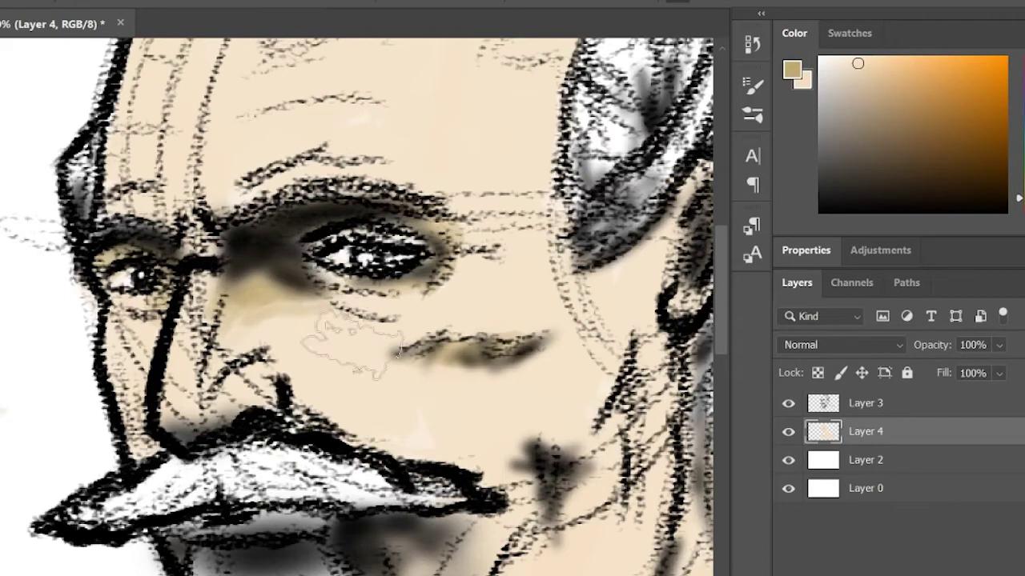
Brush tan shadows onto the jaw corner, down the neck below the ear and jaw, and around the goatee tip.
{"action": "mouse_move", "coordinate": [618, 384]}
{"action": "left_mouse_down"}
{"action": "mouse_move", "coordinate": [488, 339]}
{"action": "mouse_move", "coordinate": [494, 321]}
{"action": "left_mouse_up"}
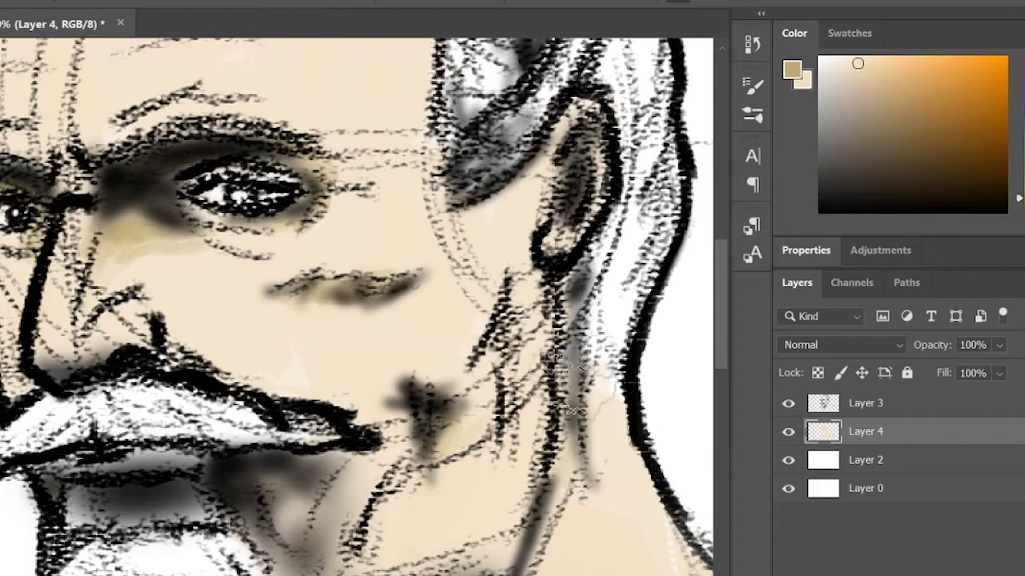
{"action": "left_click_drag", "start_coordinate": [577, 531], "coordinate": [605, 303]}
{"action": "left_click_drag", "start_coordinate": [547, 381], "coordinate": [526, 423]}
{"action": "left_click_drag", "start_coordinate": [432, 516], "coordinate": [517, 335]}
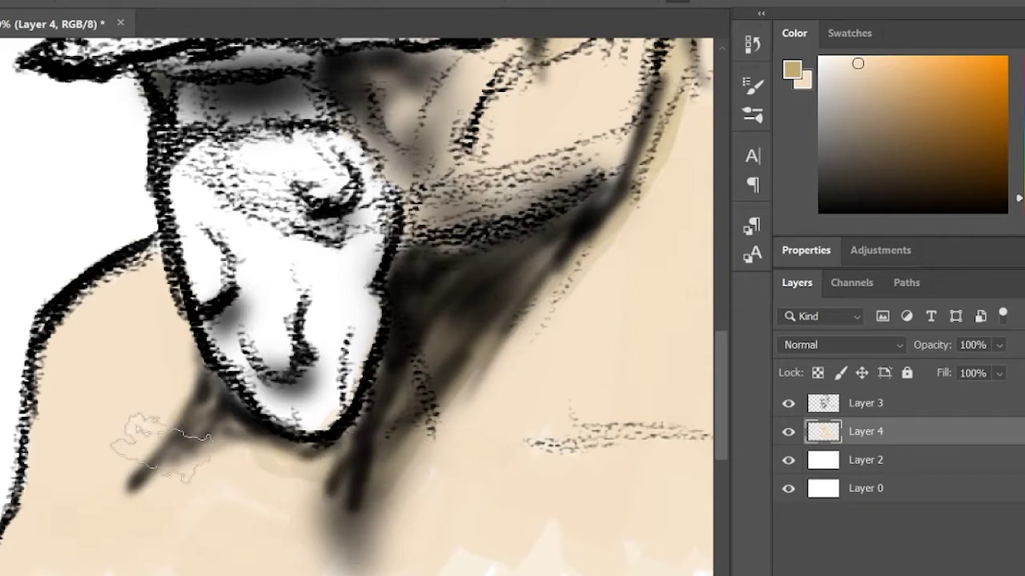
{"action": "left_click_drag", "start_coordinate": [521, 379], "coordinate": [313, 475]}
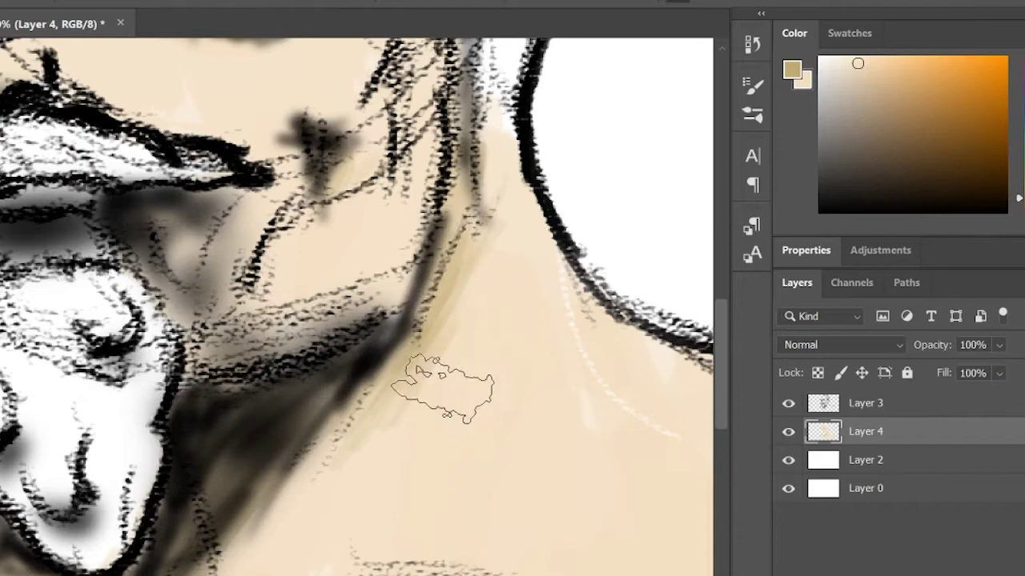
{"action": "left_click_drag", "start_coordinate": [366, 466], "coordinate": [487, 368]}
{"action": "left_click_drag", "start_coordinate": [469, 158], "coordinate": [388, 366]}
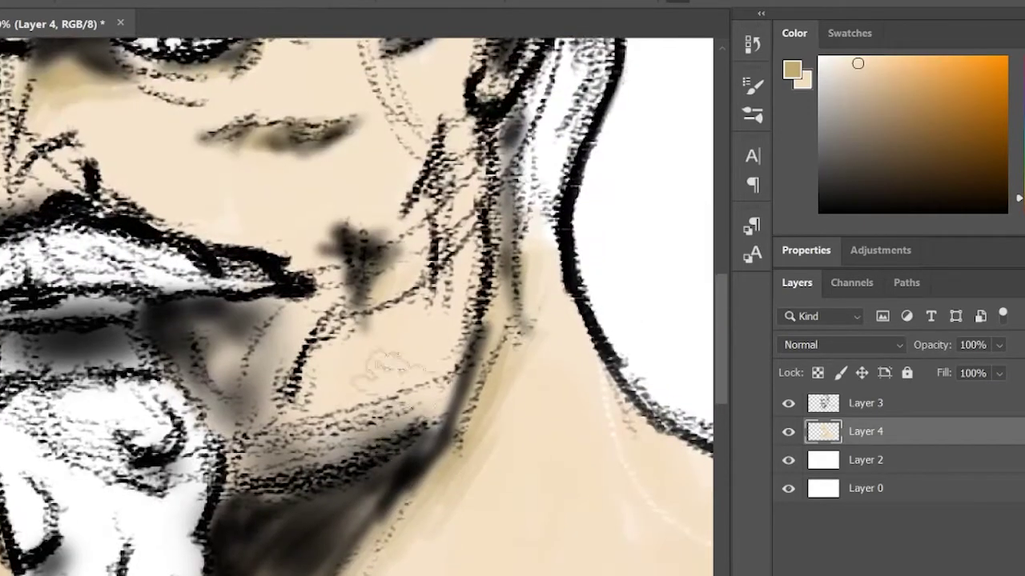
Brush tan shading onto the cheek and chin area beside the goatee and along the shadowed neck below the jaw.
{"action": "mouse_move", "coordinate": [259, 322]}
{"action": "left_mouse_down"}
{"action": "mouse_move", "coordinate": [229, 320]}
{"action": "mouse_move", "coordinate": [173, 352]}
{"action": "left_mouse_up"}
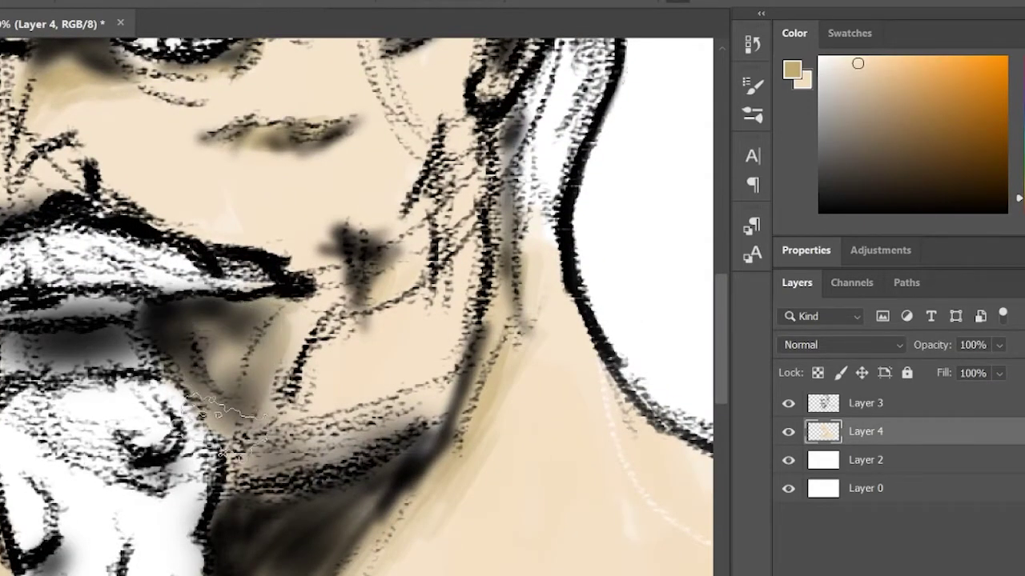
{"action": "left_click_drag", "start_coordinate": [385, 273], "coordinate": [373, 304]}
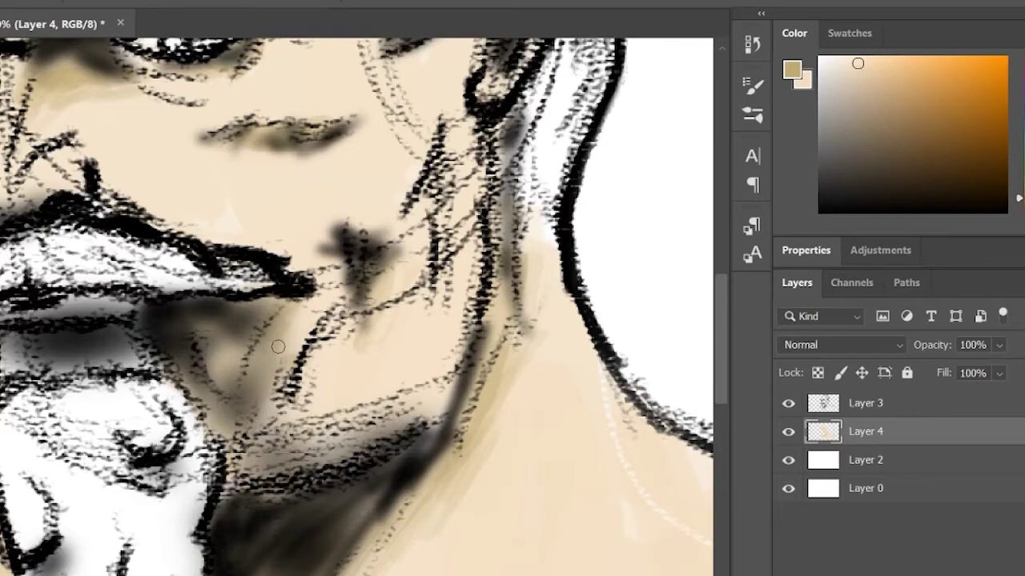
{"action": "key", "text": "space"}
{"action": "left_click_drag", "start_coordinate": [330, 211], "coordinate": [348, 389]}
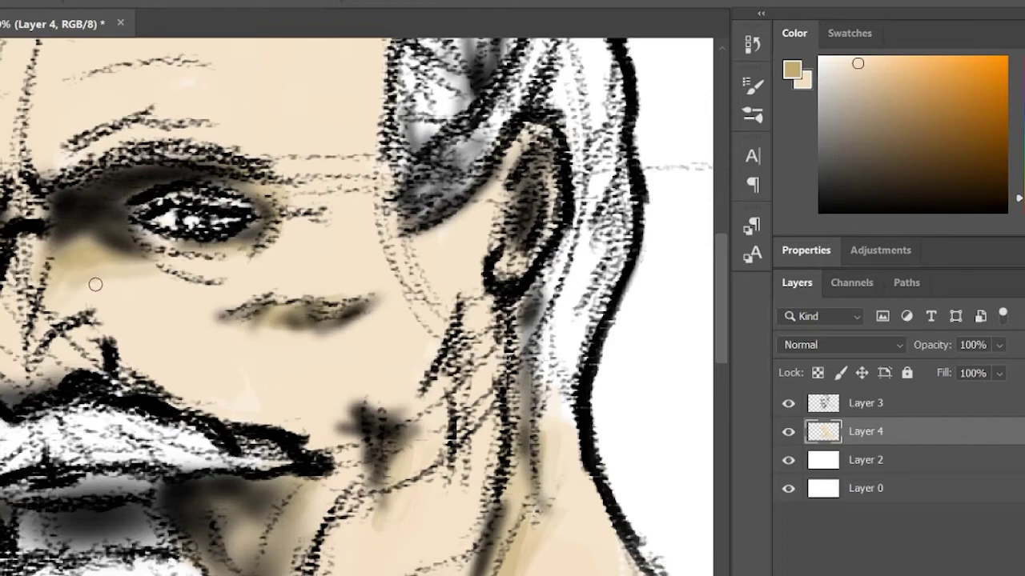
{"action": "left_click_drag", "start_coordinate": [96, 284], "coordinate": [256, 308]}
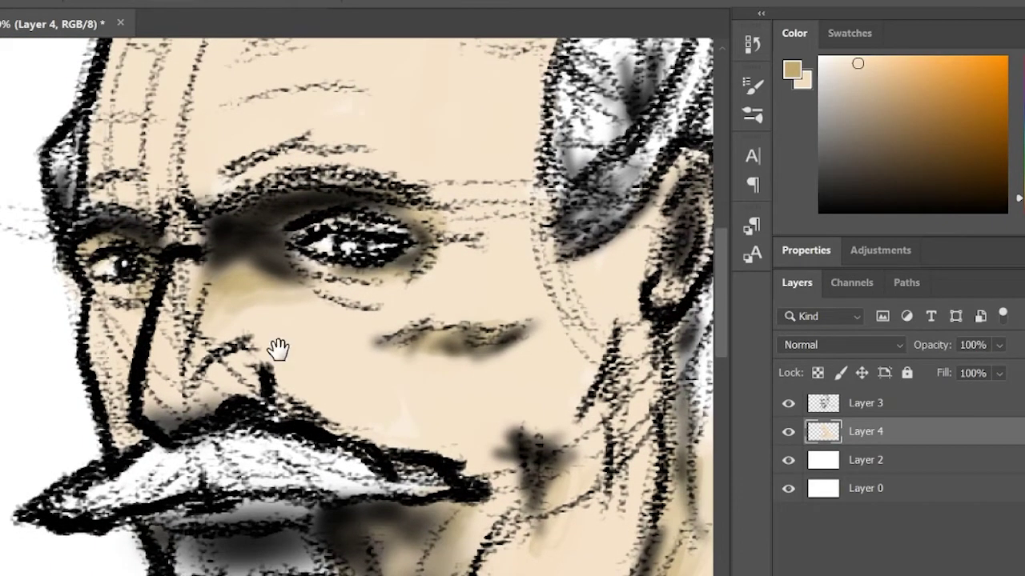
{"action": "mouse_move", "coordinate": [277, 349]}
{"action": "left_mouse_down"}
{"action": "mouse_move", "coordinate": [549, 229]}
{"action": "mouse_move", "coordinate": [454, 364]}
{"action": "left_mouse_up"}
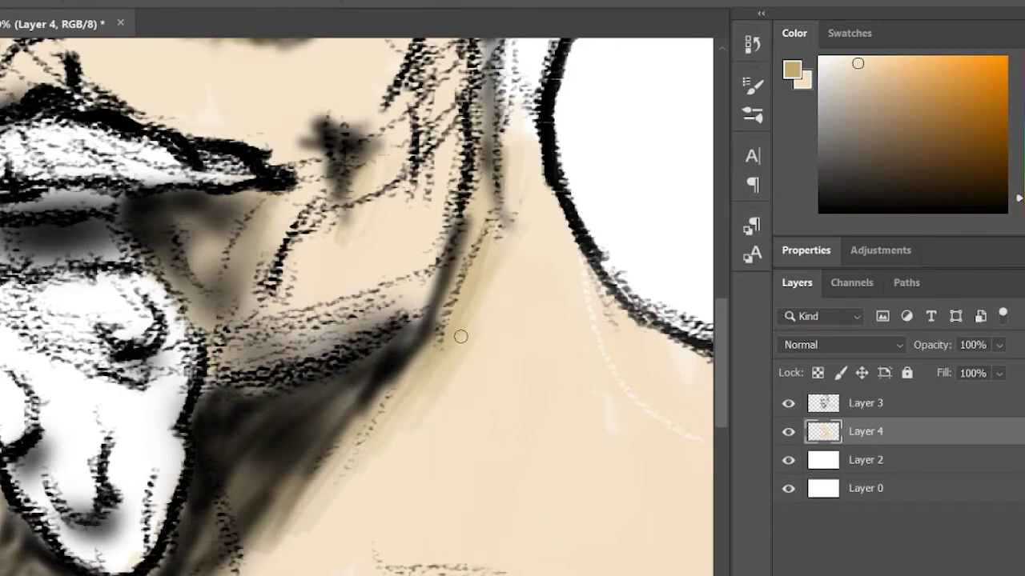
{"action": "left_click_drag", "start_coordinate": [264, 575], "coordinate": [384, 373]}
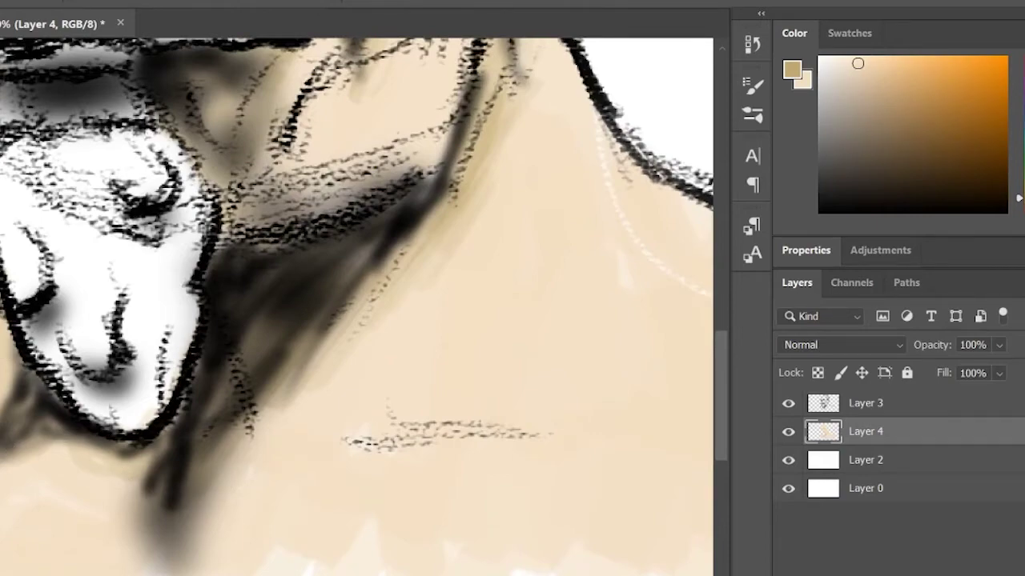
{"action": "left_click_drag", "start_coordinate": [421, 379], "coordinate": [344, 378]}
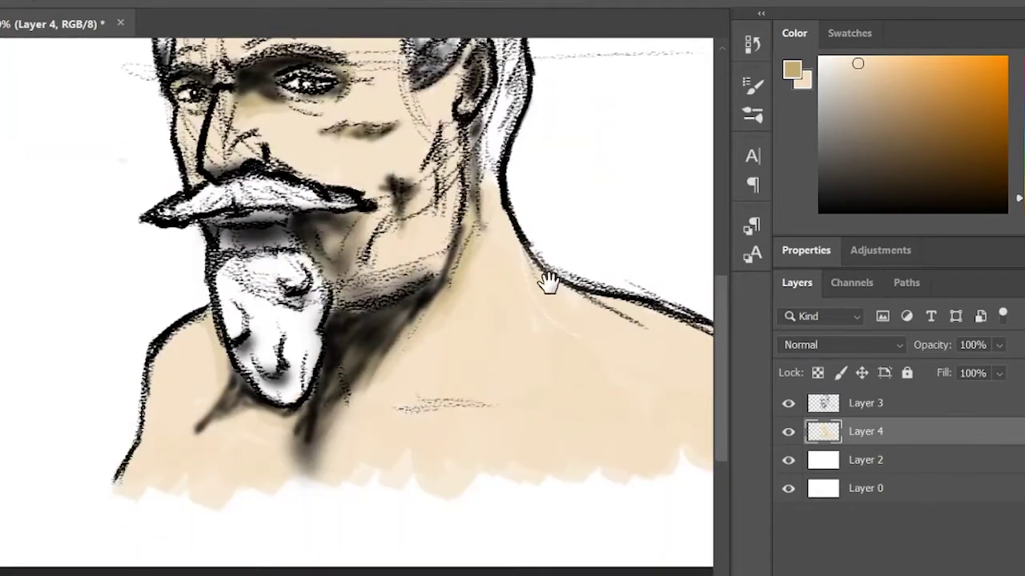
Add tan shadows under the near eye and over the forehead creases and temple.
{"action": "left_click_drag", "start_coordinate": [549, 283], "coordinate": [522, 438]}
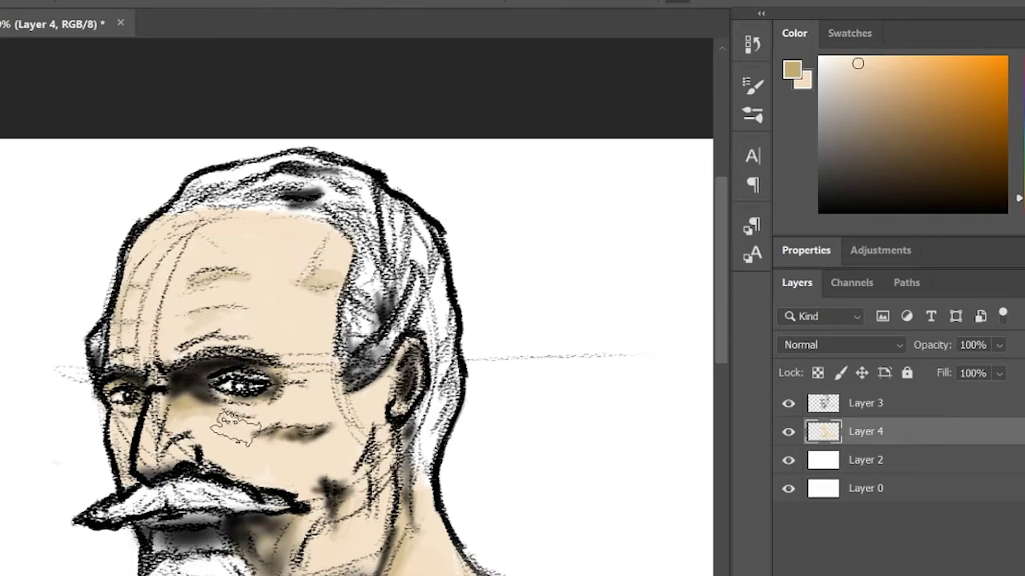
{"action": "left_click_drag", "start_coordinate": [269, 426], "coordinate": [424, 372]}
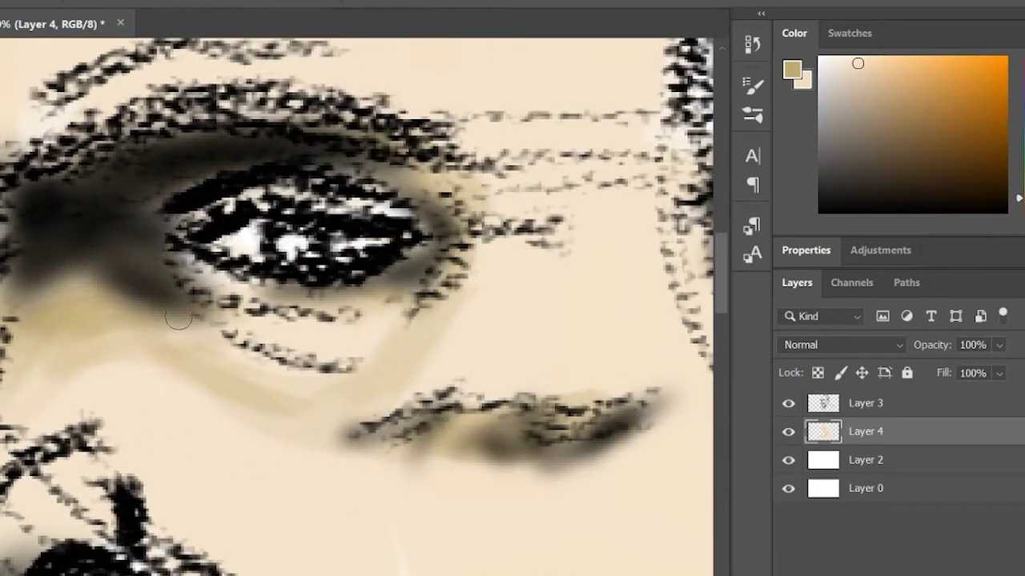
{"action": "left_click_drag", "start_coordinate": [421, 412], "coordinate": [363, 369]}
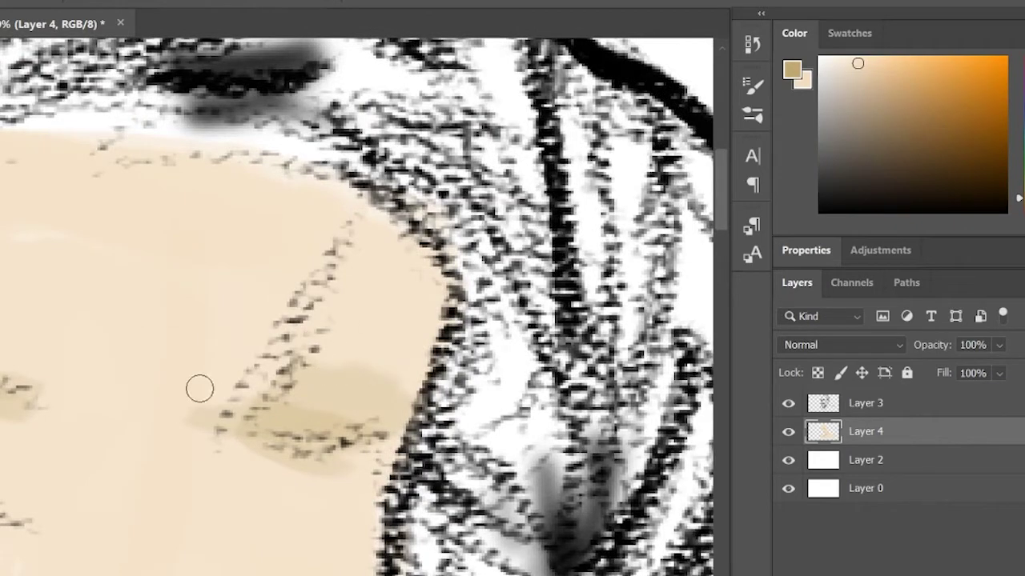
{"action": "mouse_move", "coordinate": [244, 491]}
{"action": "left_mouse_down"}
{"action": "mouse_move", "coordinate": [413, 481]}
{"action": "mouse_move", "coordinate": [570, 419]}
{"action": "left_mouse_up"}
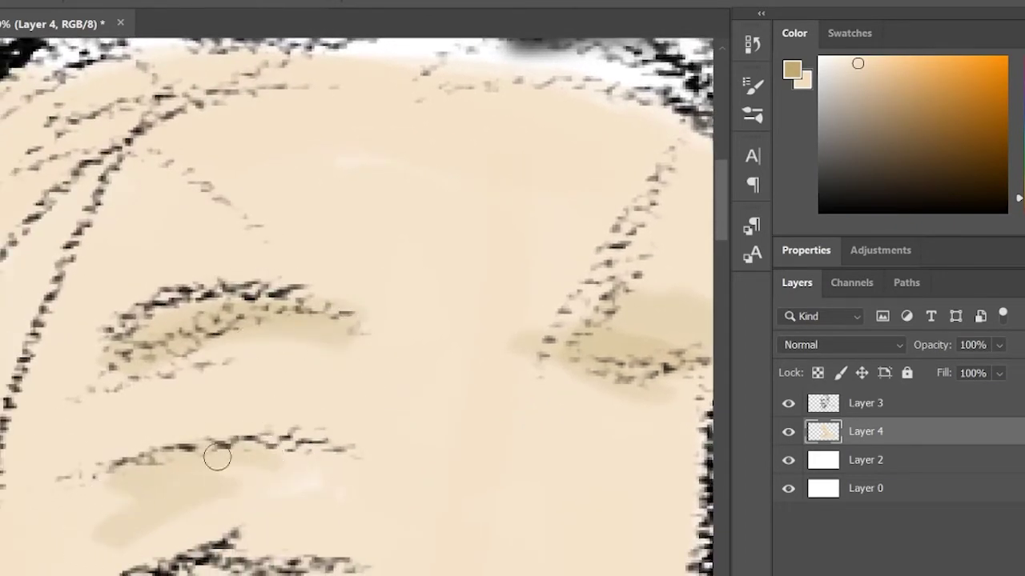
{"action": "left_click", "coordinate": [435, 434], "text": "alt"}
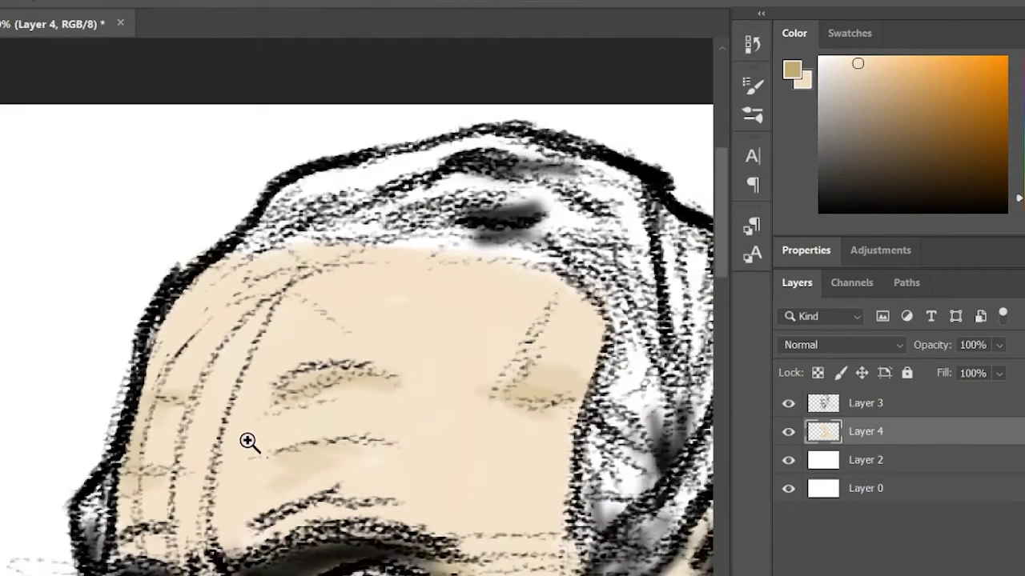
Shade the far edge of the forehead and its short crease lines with the same tan.
{"action": "left_click", "coordinate": [248, 441], "text": "ctrl"}
{"action": "left_click_drag", "start_coordinate": [128, 375], "coordinate": [494, 352]}
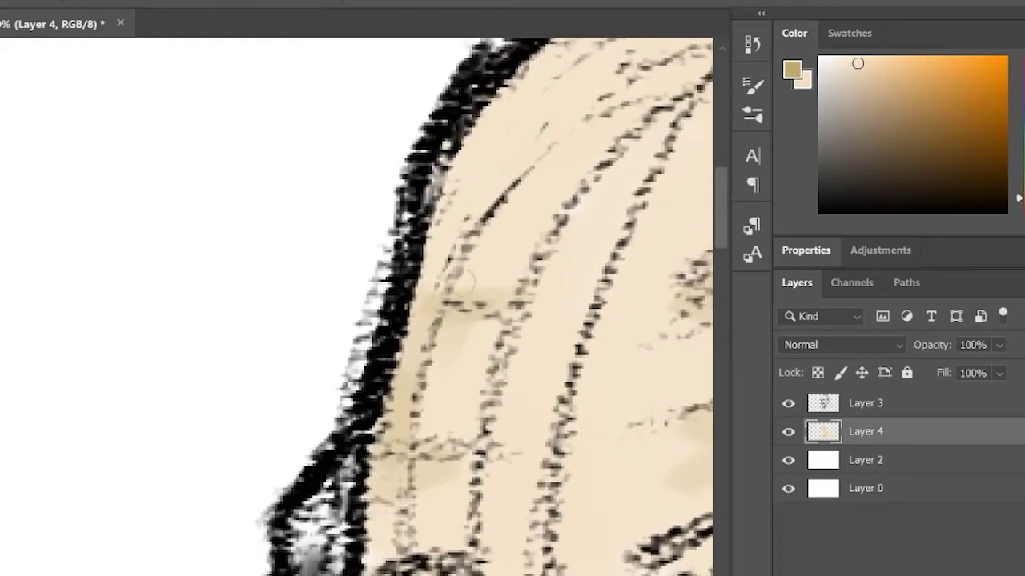
{"action": "left_click_drag", "start_coordinate": [619, 442], "coordinate": [275, 401]}
{"action": "left_click", "coordinate": [552, 364], "text": "alt"}
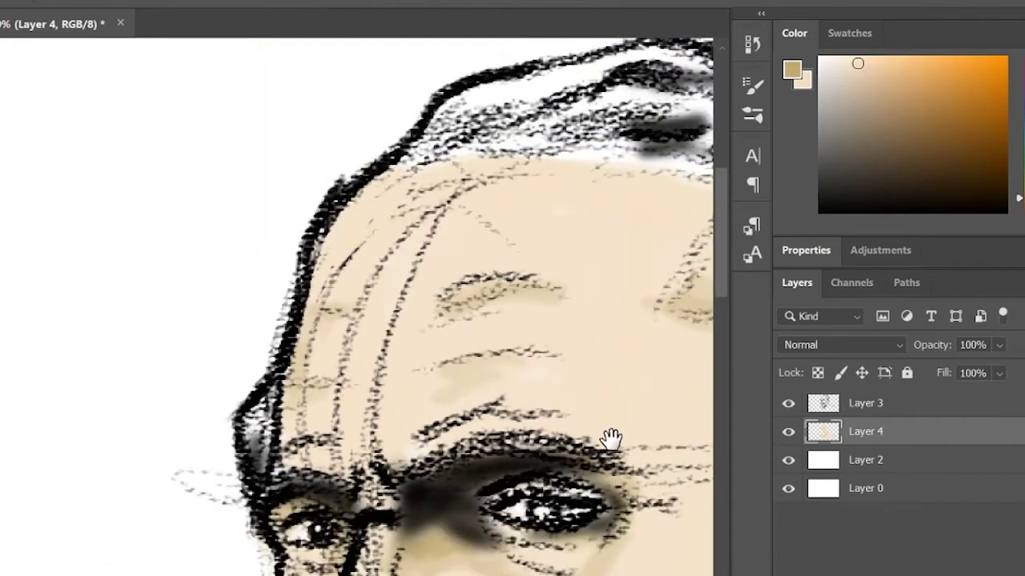
{"action": "left_click_drag", "start_coordinate": [610, 440], "coordinate": [405, 478]}
{"action": "left_click", "coordinate": [570, 398], "text": "alt"}
{"action": "left_click_drag", "start_coordinate": [666, 526], "coordinate": [451, 274]}
{"action": "left_click", "coordinate": [604, 374], "text": "alt"}
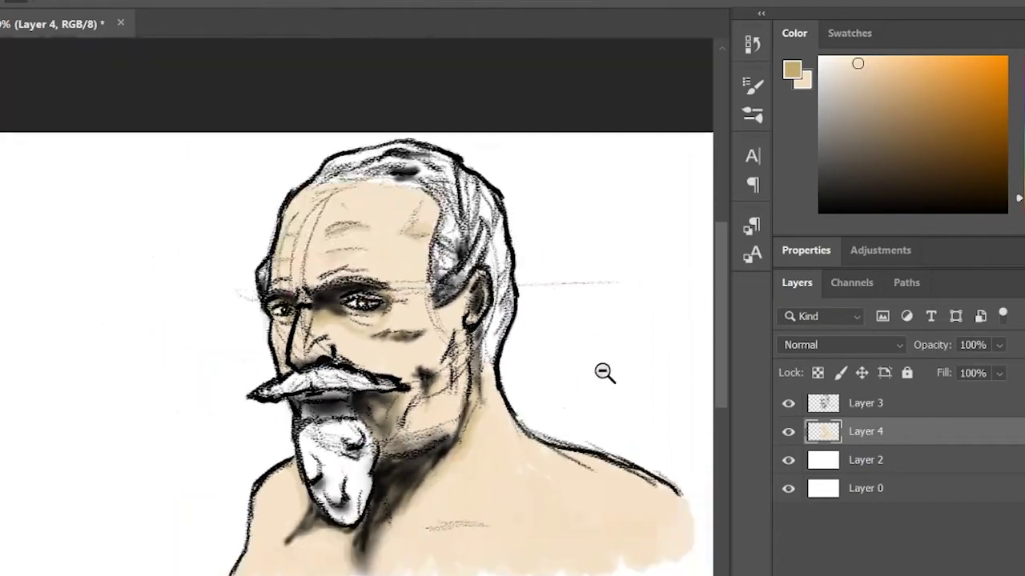
Brush tan over the upper eyelid of the near eye.
{"action": "scroll", "coordinate": [364, 321], "scroll_direction": "up", "scroll_amount": 3}
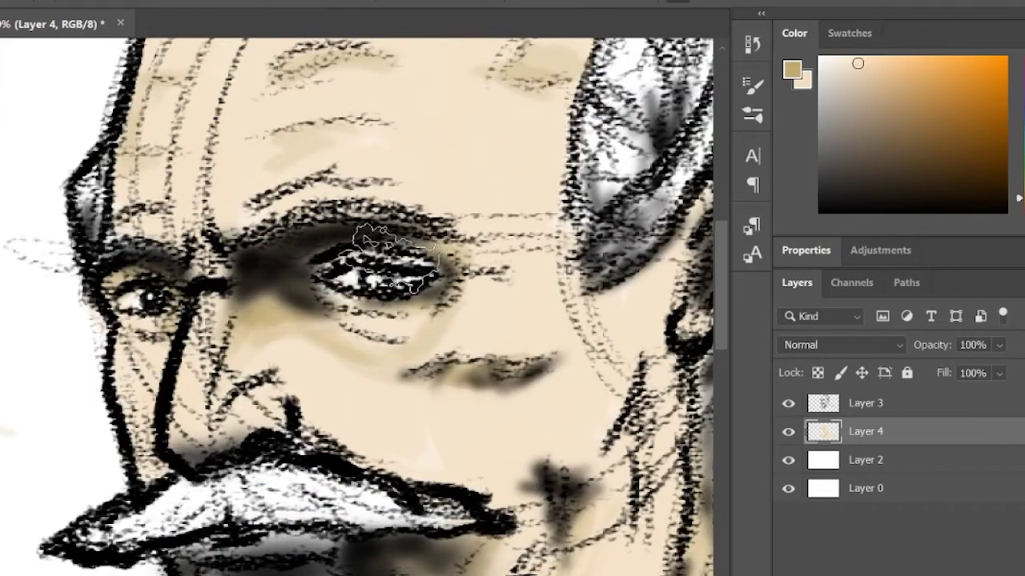
{"action": "mouse_move", "coordinate": [404, 256]}
{"action": "left_mouse_down"}
{"action": "mouse_move", "coordinate": [330, 260]}
{"action": "mouse_move", "coordinate": [434, 252]}
{"action": "left_mouse_up"}
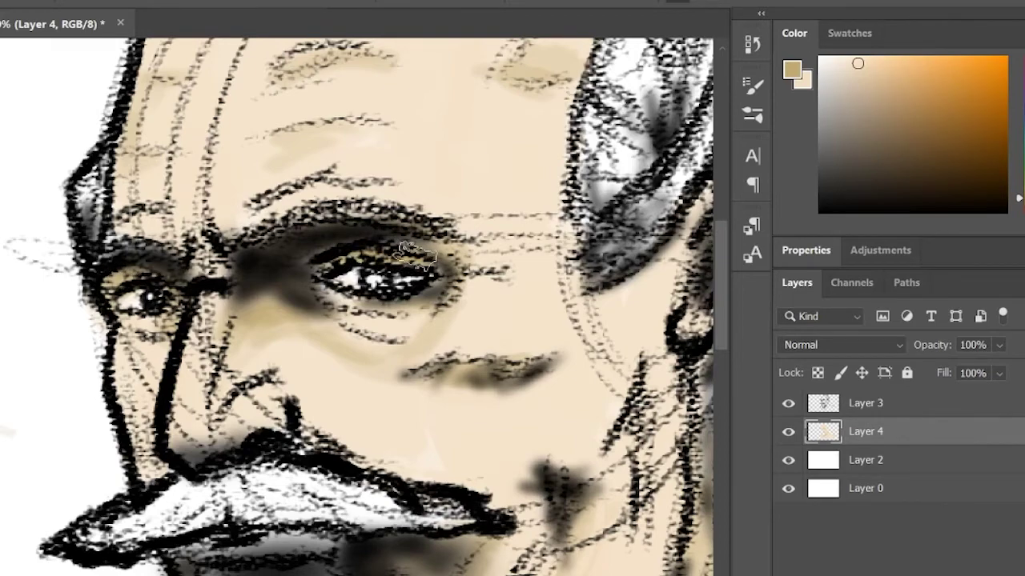
{"action": "scroll", "coordinate": [567, 341], "scroll_direction": "down", "scroll_amount": 1}
{"action": "left_click", "coordinate": [567, 341], "text": "alt"}
{"action": "left_click_drag", "start_coordinate": [613, 334], "coordinate": [489, 343]}
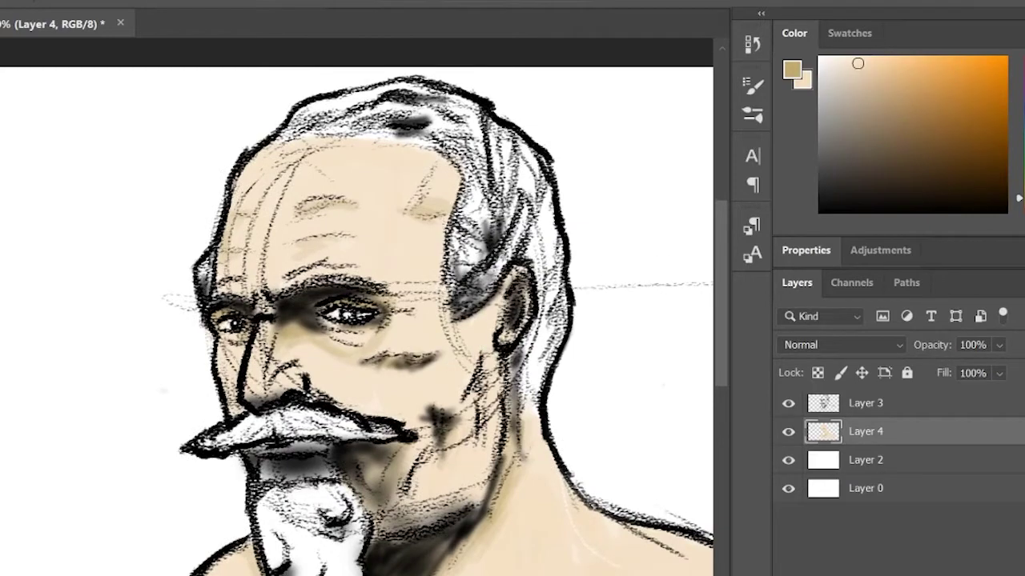
Choose a bright pink foreground colour and paint the lower lip beneath the moustache.
{"action": "left_click", "coordinate": [1020, 69]}
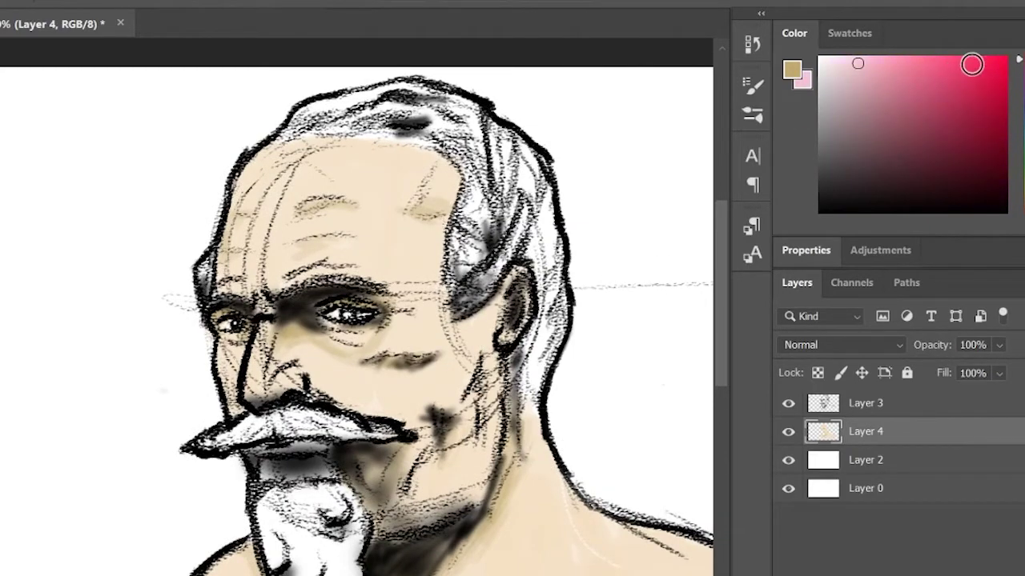
{"action": "left_click_drag", "start_coordinate": [971, 64], "coordinate": [957, 59]}
{"action": "key", "text": "x"}
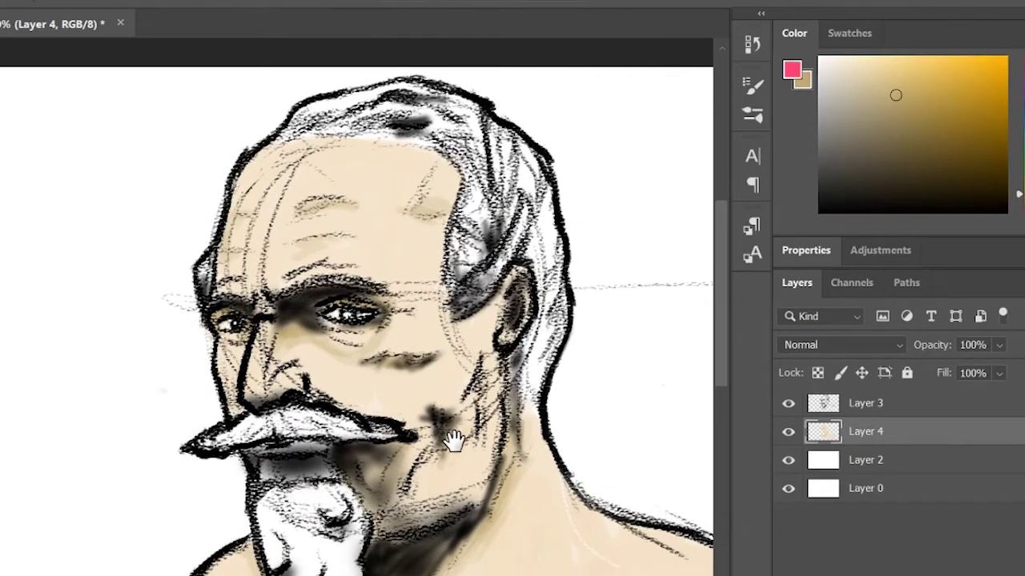
{"action": "scroll", "coordinate": [305, 268], "scroll_direction": "up", "scroll_amount": 6}
{"action": "mouse_move", "coordinate": [383, 292]}
{"action": "left_mouse_down"}
{"action": "mouse_move", "coordinate": [392, 285]}
{"action": "mouse_move", "coordinate": [203, 298]}
{"action": "mouse_move", "coordinate": [269, 282]}
{"action": "mouse_move", "coordinate": [356, 276]}
{"action": "mouse_move", "coordinate": [211, 298]}
{"action": "mouse_move", "coordinate": [320, 277]}
{"action": "mouse_move", "coordinate": [373, 282]}
{"action": "left_mouse_up"}
{"action": "key", "text": "z"}
{"action": "left_click", "coordinate": [482, 328], "text": "alt"}
{"action": "left_click", "coordinate": [578, 332], "text": "alt"}
{"action": "left_click", "coordinate": [625, 334], "text": "alt"}
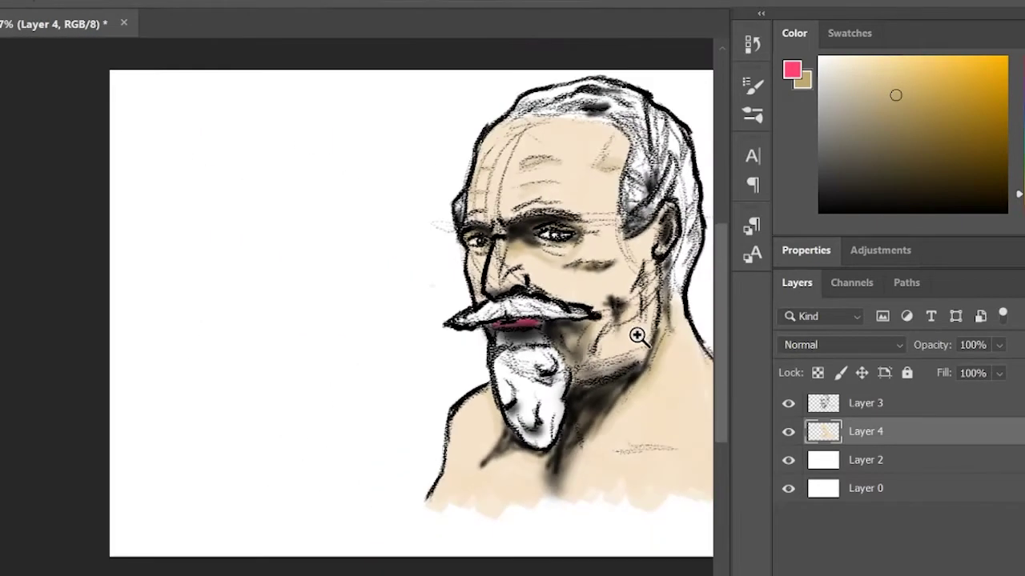
{"action": "double_click", "coordinate": [512, 322]}
{"action": "left_click_drag", "start_coordinate": [698, 297], "coordinate": [533, 306]}
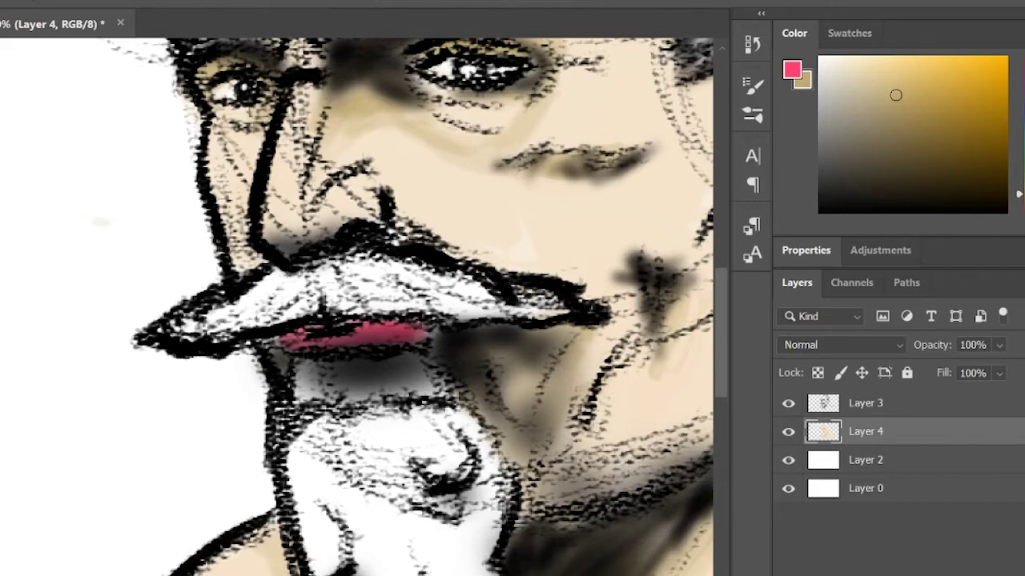
Change the foreground colour to dark red and repaint the lower lip with it.
{"action": "left_click", "coordinate": [793, 70]}
{"action": "left_click", "coordinate": [791, 71]}
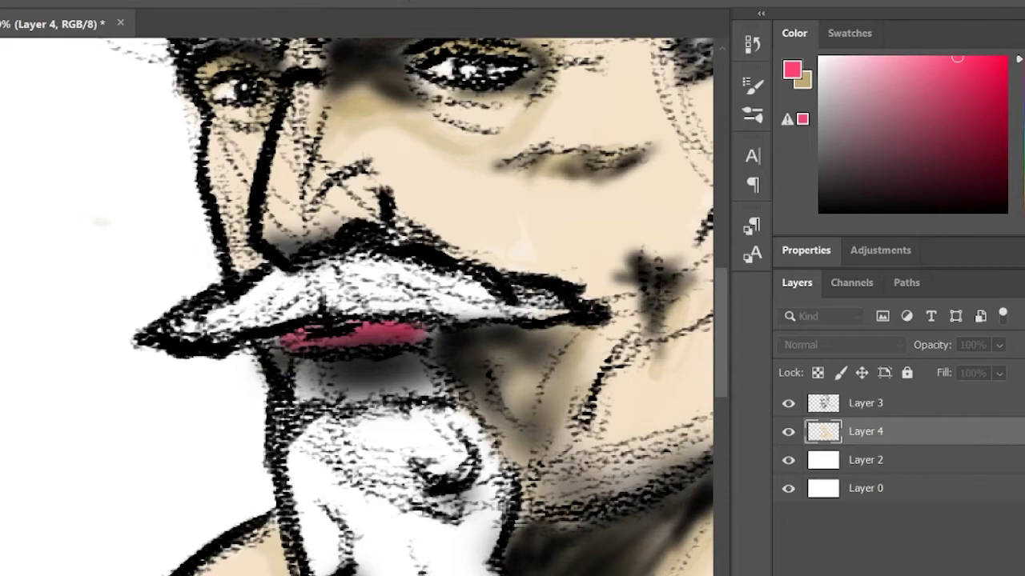
{"action": "key", "text": "Return"}
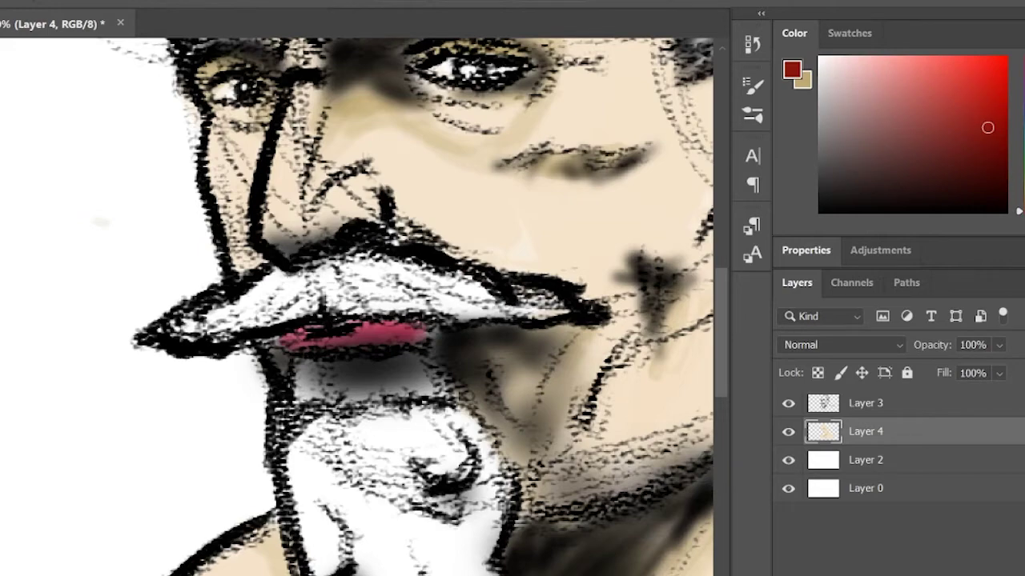
{"action": "scroll", "coordinate": [390, 293], "scroll_direction": "up", "scroll_amount": 3}
{"action": "mouse_move", "coordinate": [355, 366]}
{"action": "left_mouse_down"}
{"action": "mouse_move", "coordinate": [340, 352]}
{"action": "mouse_move", "coordinate": [240, 343]}
{"action": "mouse_move", "coordinate": [206, 344]}
{"action": "mouse_move", "coordinate": [201, 355]}
{"action": "mouse_move", "coordinate": [288, 357]}
{"action": "left_mouse_up"}
{"action": "mouse_move", "coordinate": [392, 342]}
{"action": "left_mouse_down"}
{"action": "mouse_move", "coordinate": [379, 355]}
{"action": "mouse_move", "coordinate": [339, 355]}
{"action": "left_mouse_up"}
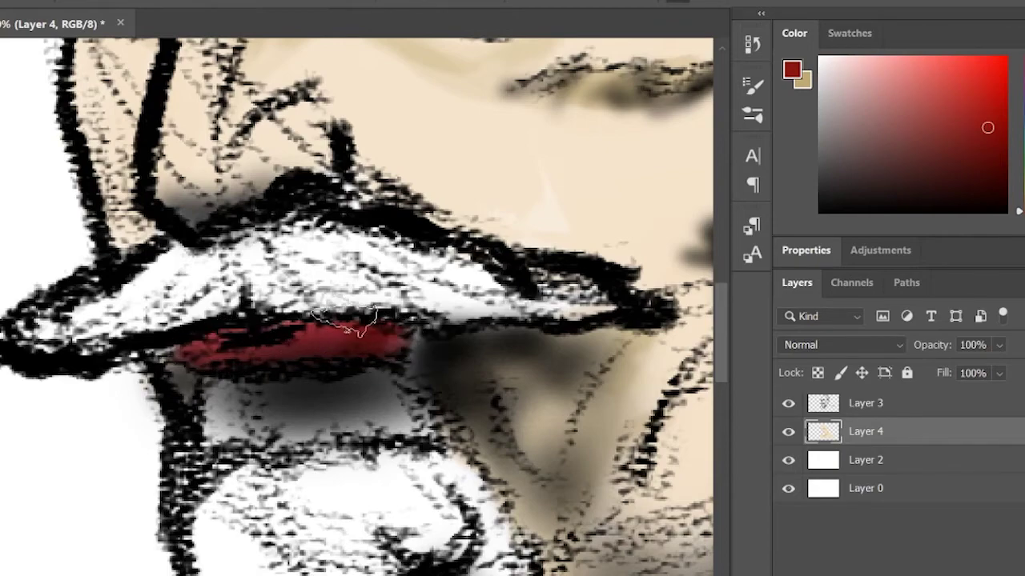
{"action": "left_click", "coordinate": [488, 365], "text": "alt"}
{"action": "left_click", "coordinate": [515, 368], "text": "alt"}
{"action": "left_click", "coordinate": [521, 372], "text": "alt"}
{"action": "left_click_drag", "start_coordinate": [613, 354], "coordinate": [304, 405]}
{"action": "left_click_drag", "start_coordinate": [345, 376], "coordinate": [455, 384]}
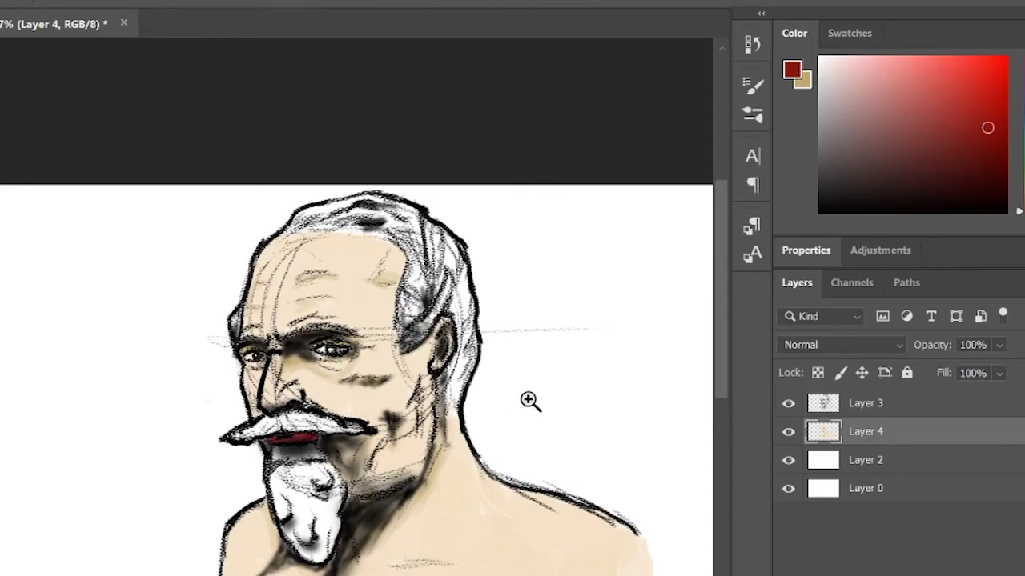
Choose a neutral mid grey and paint it over the hair on the crown, side and behind the ear.
{"action": "left_click", "coordinate": [826, 99]}
{"action": "left_click", "coordinate": [819, 133]}
{"action": "scroll", "coordinate": [471, 320], "scroll_direction": "up", "scroll_amount": 1}
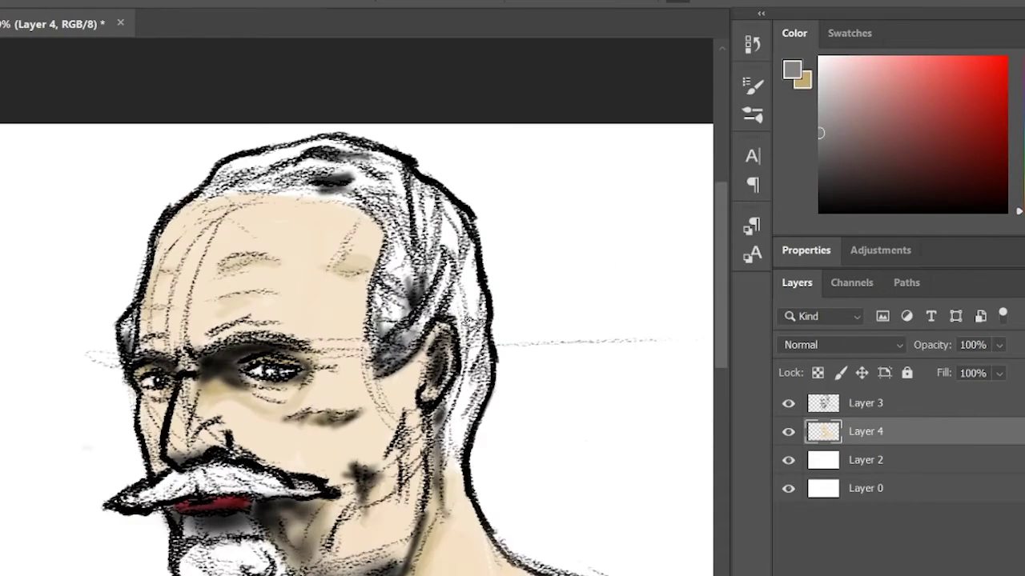
{"action": "mouse_move", "coordinate": [405, 245]}
{"action": "left_mouse_down"}
{"action": "mouse_move", "coordinate": [385, 308]}
{"action": "mouse_move", "coordinate": [436, 272]}
{"action": "mouse_move", "coordinate": [443, 243]}
{"action": "left_mouse_up"}
{"action": "mouse_move", "coordinate": [417, 184]}
{"action": "left_mouse_down"}
{"action": "mouse_move", "coordinate": [458, 240]}
{"action": "mouse_move", "coordinate": [486, 337]}
{"action": "mouse_move", "coordinate": [446, 417]}
{"action": "mouse_move", "coordinate": [457, 448]}
{"action": "left_mouse_up"}
{"action": "mouse_move", "coordinate": [444, 400]}
{"action": "left_mouse_down"}
{"action": "mouse_move", "coordinate": [477, 489]}
{"action": "mouse_move", "coordinate": [460, 393]}
{"action": "mouse_move", "coordinate": [488, 360]}
{"action": "left_mouse_up"}
{"action": "mouse_move", "coordinate": [424, 177]}
{"action": "left_mouse_down"}
{"action": "mouse_move", "coordinate": [392, 312]}
{"action": "mouse_move", "coordinate": [393, 160]}
{"action": "mouse_move", "coordinate": [293, 152]}
{"action": "mouse_move", "coordinate": [216, 169]}
{"action": "mouse_move", "coordinate": [344, 196]}
{"action": "mouse_move", "coordinate": [384, 172]}
{"action": "mouse_move", "coordinate": [344, 180]}
{"action": "mouse_move", "coordinate": [400, 197]}
{"action": "mouse_move", "coordinate": [417, 272]}
{"action": "mouse_move", "coordinate": [380, 344]}
{"action": "left_mouse_up"}
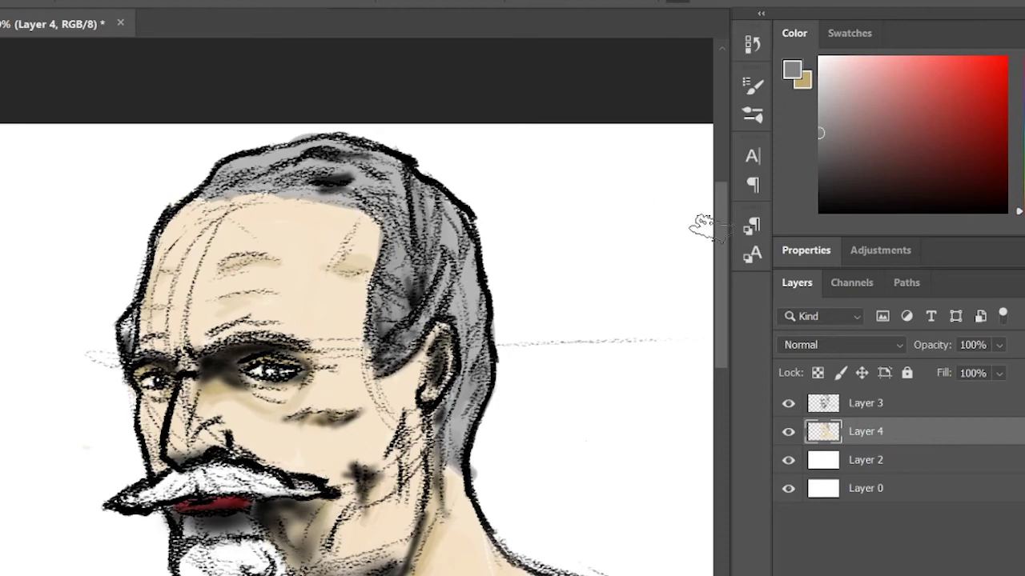
Refine the grey along the hairline above the forehead, undoing one stray stroke at its far end.
{"action": "left_click", "coordinate": [308, 219], "text": "ctrl"}
{"action": "left_click", "coordinate": [306, 220], "text": "ctrl"}
{"action": "left_click_drag", "start_coordinate": [286, 183], "coordinate": [403, 313]}
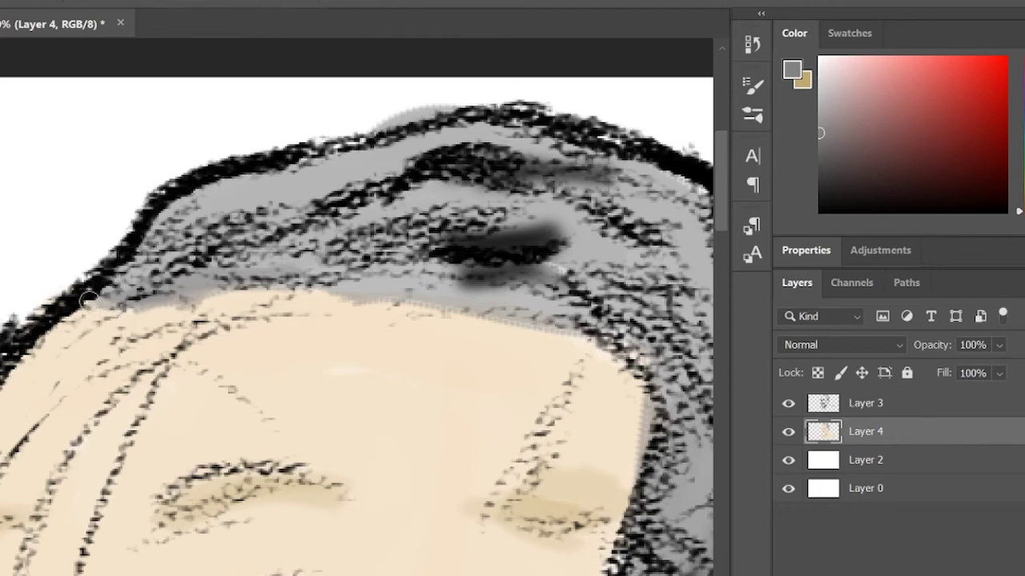
{"action": "left_click_drag", "start_coordinate": [96, 300], "coordinate": [152, 305]}
{"action": "key", "text": "ctrl+z"}
{"action": "mouse_move", "coordinate": [93, 282]}
{"action": "left_mouse_down"}
{"action": "mouse_move", "coordinate": [151, 312]}
{"action": "mouse_move", "coordinate": [304, 279]}
{"action": "mouse_move", "coordinate": [328, 297]}
{"action": "mouse_move", "coordinate": [406, 296]}
{"action": "left_mouse_up"}
{"action": "key", "text": "space"}
{"action": "mouse_move", "coordinate": [566, 336]}
{"action": "left_mouse_down"}
{"action": "mouse_move", "coordinate": [463, 299]}
{"action": "mouse_move", "coordinate": [360, 242]}
{"action": "left_mouse_up"}
Check the grey hair around the temple and ear, and tint the small hair patch on the head's far side.
{"action": "key", "text": "space"}
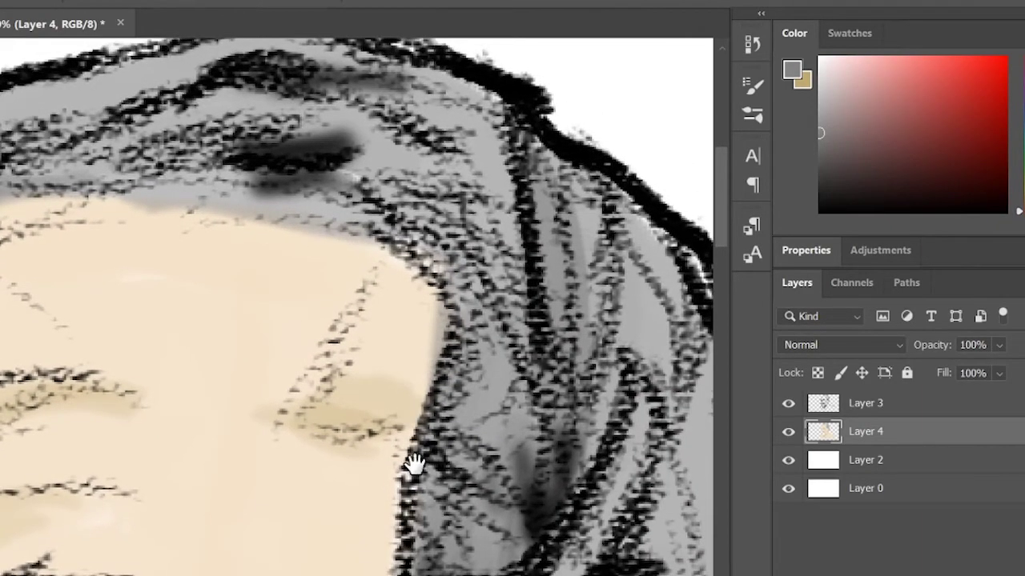
{"action": "left_click_drag", "start_coordinate": [415, 464], "coordinate": [415, 224]}
{"action": "key", "text": "space"}
{"action": "left_click_drag", "start_coordinate": [598, 444], "coordinate": [465, 419]}
{"action": "key", "text": "ctrl+space"}
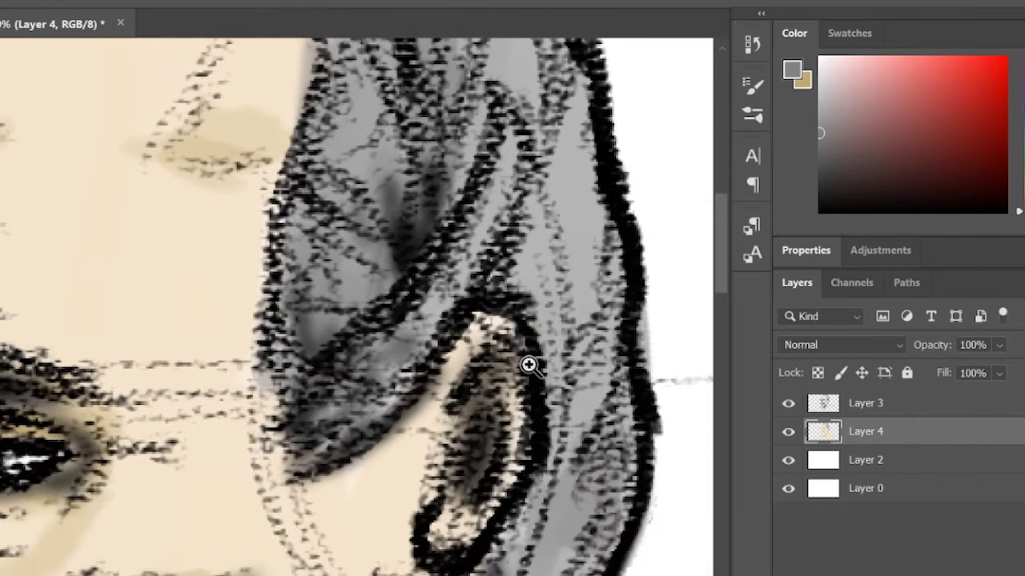
{"action": "left_click_drag", "start_coordinate": [549, 378], "coordinate": [473, 378]}
{"action": "key", "text": "space"}
{"action": "left_click_drag", "start_coordinate": [552, 439], "coordinate": [416, 366]}
{"action": "key", "text": "ctrl+space"}
{"action": "left_click_drag", "start_coordinate": [208, 311], "coordinate": [227, 313]}
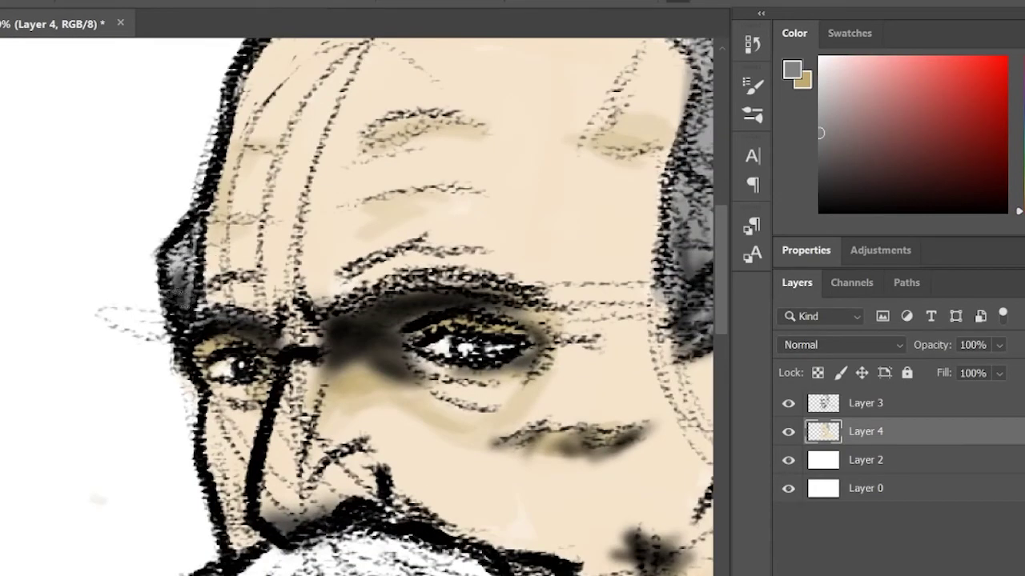
Paint the moustache and goatee in the same grey as the hair.
{"action": "left_click", "coordinate": [470, 276], "text": "alt"}
{"action": "left_click", "coordinate": [556, 412]}
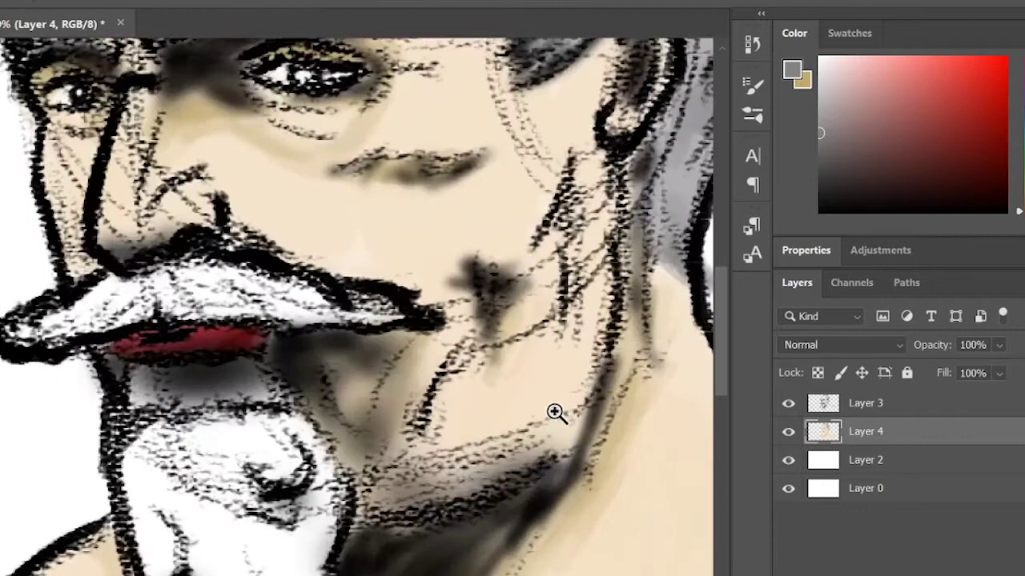
{"action": "key", "text": "space"}
{"action": "left_click_drag", "start_coordinate": [555, 412], "coordinate": [650, 278]}
{"action": "left_click", "coordinate": [352, 258], "text": "alt"}
{"action": "mouse_move", "coordinate": [255, 285]}
{"action": "left_mouse_down"}
{"action": "mouse_move", "coordinate": [253, 442]}
{"action": "mouse_move", "coordinate": [256, 424]}
{"action": "mouse_move", "coordinate": [329, 507]}
{"action": "mouse_move", "coordinate": [346, 569]}
{"action": "mouse_move", "coordinate": [394, 516]}
{"action": "mouse_move", "coordinate": [365, 546]}
{"action": "mouse_move", "coordinate": [385, 555]}
{"action": "mouse_move", "coordinate": [419, 360]}
{"action": "mouse_move", "coordinate": [395, 289]}
{"action": "mouse_move", "coordinate": [419, 360]}
{"action": "mouse_move", "coordinate": [399, 310]}
{"action": "mouse_move", "coordinate": [377, 316]}
{"action": "mouse_move", "coordinate": [354, 299]}
{"action": "mouse_move", "coordinate": [380, 448]}
{"action": "mouse_move", "coordinate": [313, 394]}
{"action": "mouse_move", "coordinate": [284, 333]}
{"action": "mouse_move", "coordinate": [347, 284]}
{"action": "mouse_move", "coordinate": [358, 454]}
{"action": "mouse_move", "coordinate": [358, 262]}
{"action": "mouse_move", "coordinate": [336, 239]}
{"action": "mouse_move", "coordinate": [276, 242]}
{"action": "mouse_move", "coordinate": [270, 257]}
{"action": "mouse_move", "coordinate": [341, 258]}
{"action": "mouse_move", "coordinate": [210, 329]}
{"action": "left_mouse_up"}
{"action": "left_click_drag", "start_coordinate": [426, 223], "coordinate": [410, 442]}
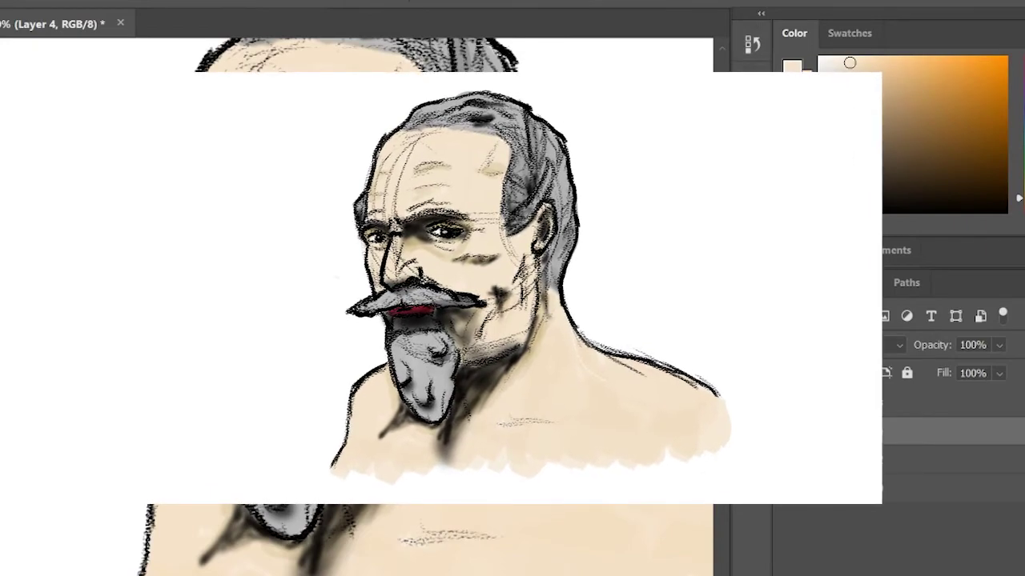
{"action": "left_click", "coordinate": [649, 68], "text": "alt"}
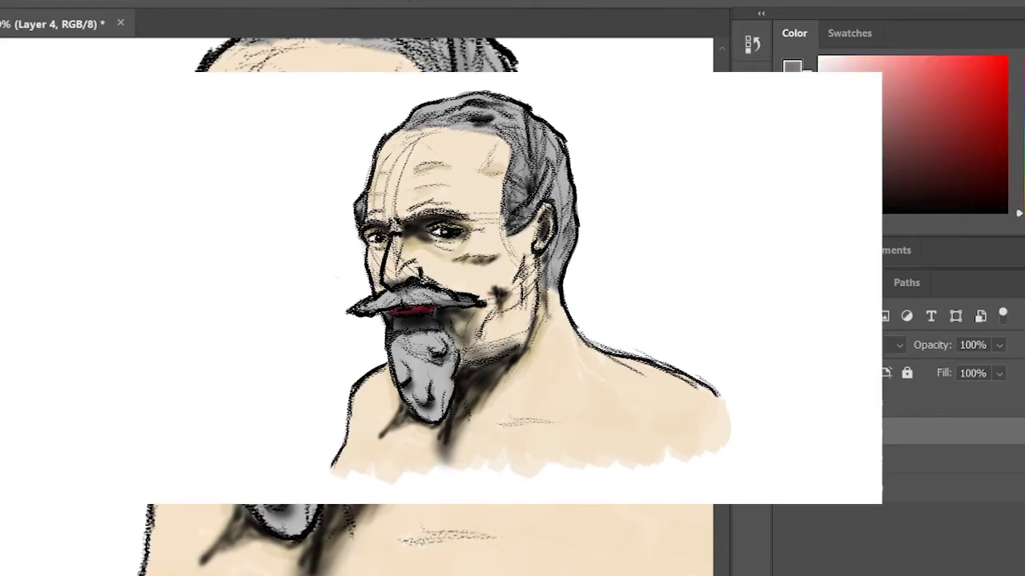